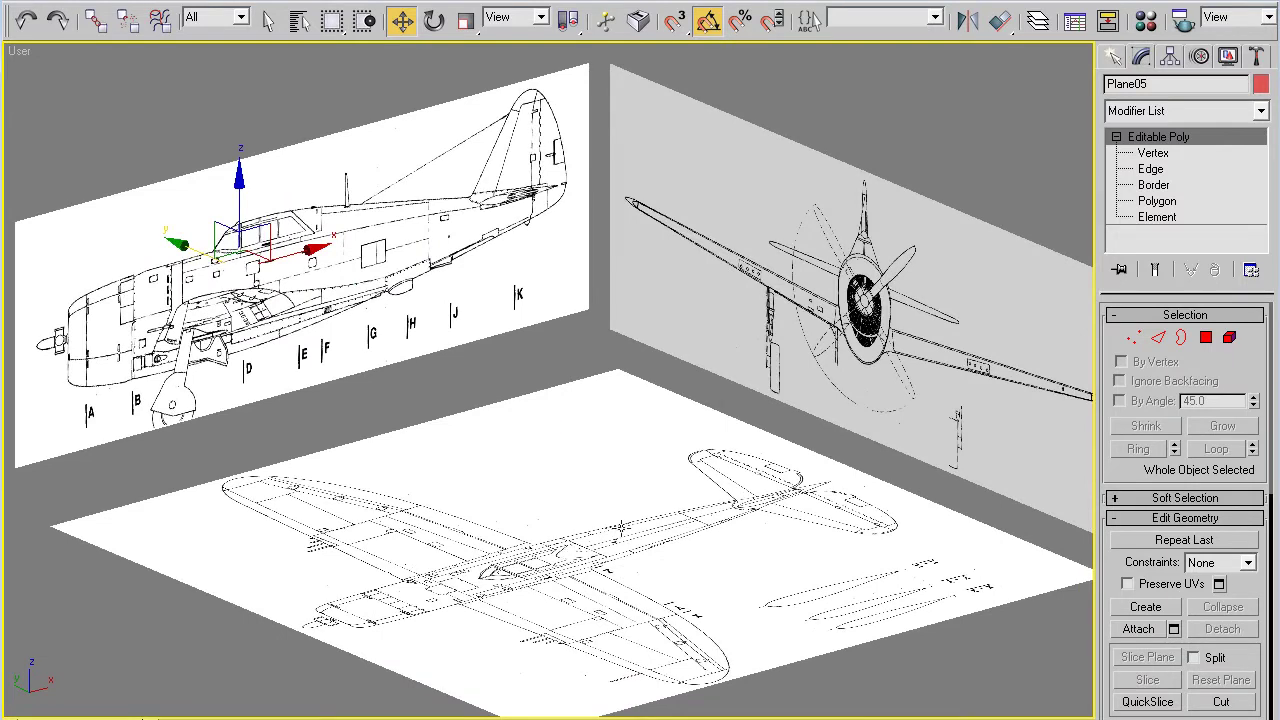
- Examine the side, front and top blueprint planes and the separate Z-Z airfoil plane from several angles, including in wireframe
middle_click_drag(801, 400, 657, 446, "alt")
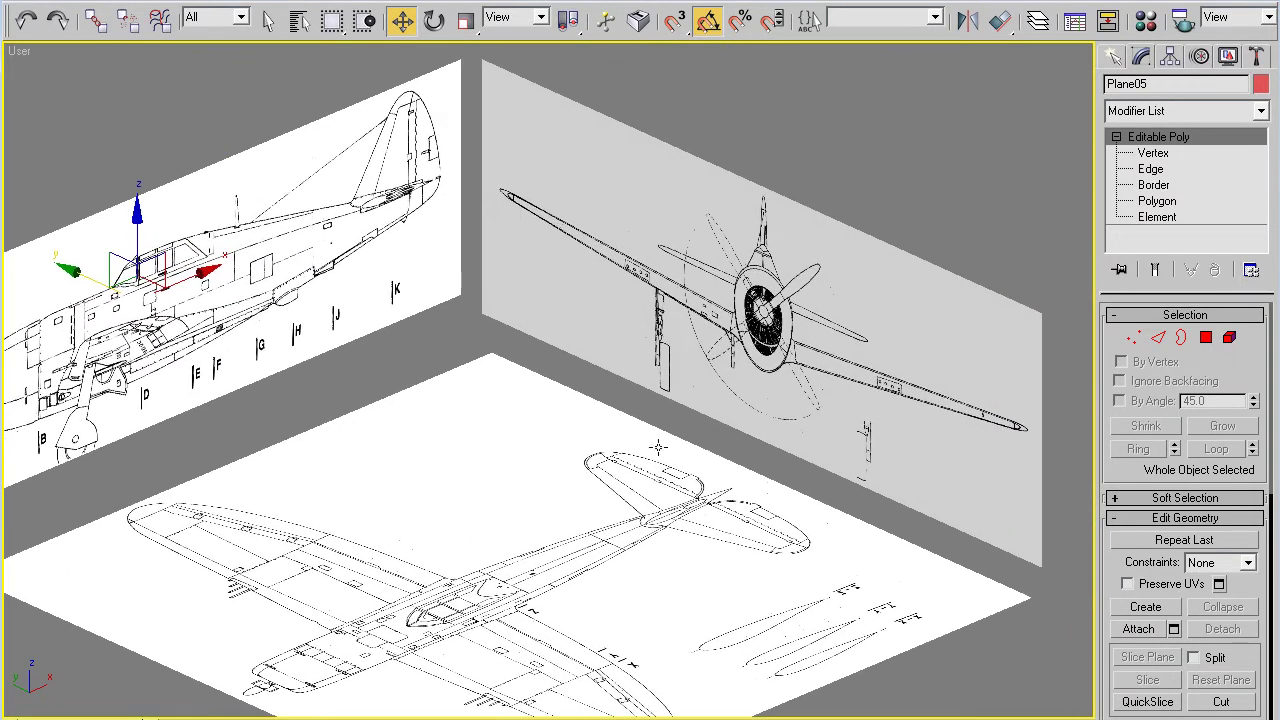
left_click(562, 511)
middle_click_drag(546, 536, 592, 422)
middle_click_drag(769, 484, 601, 389)
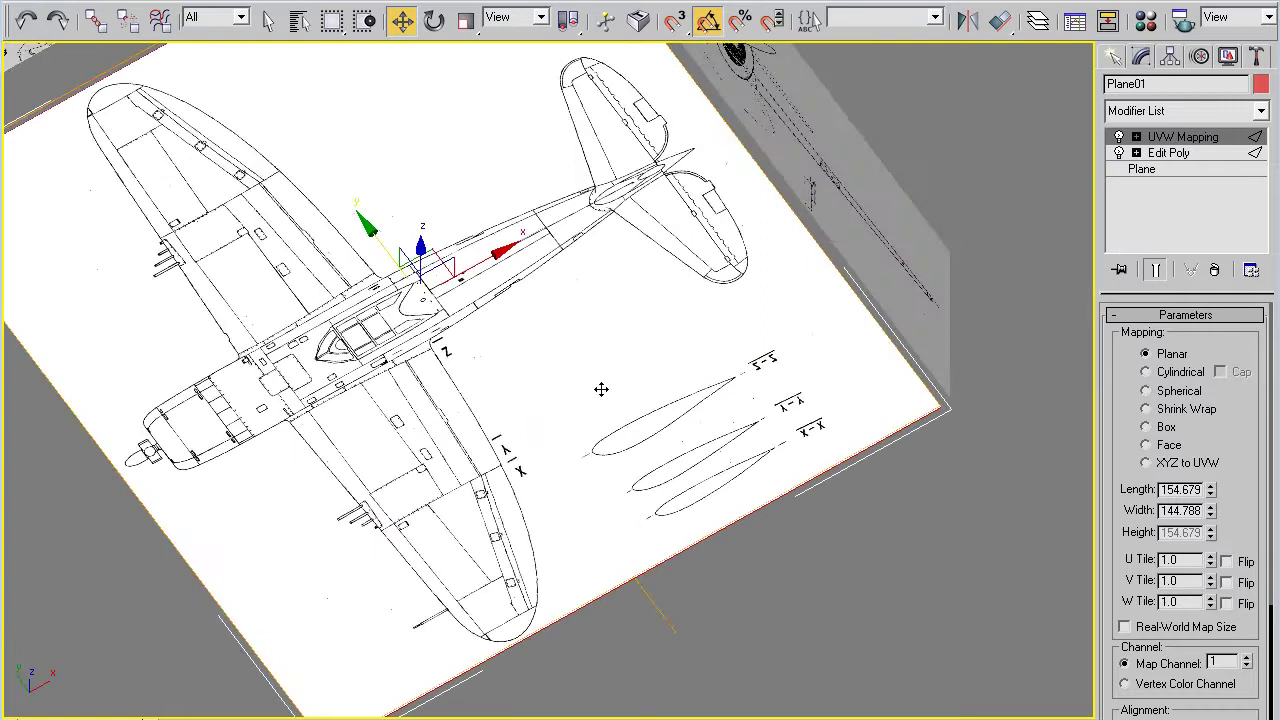
middle_click_drag(616, 459, 588, 318, "alt")
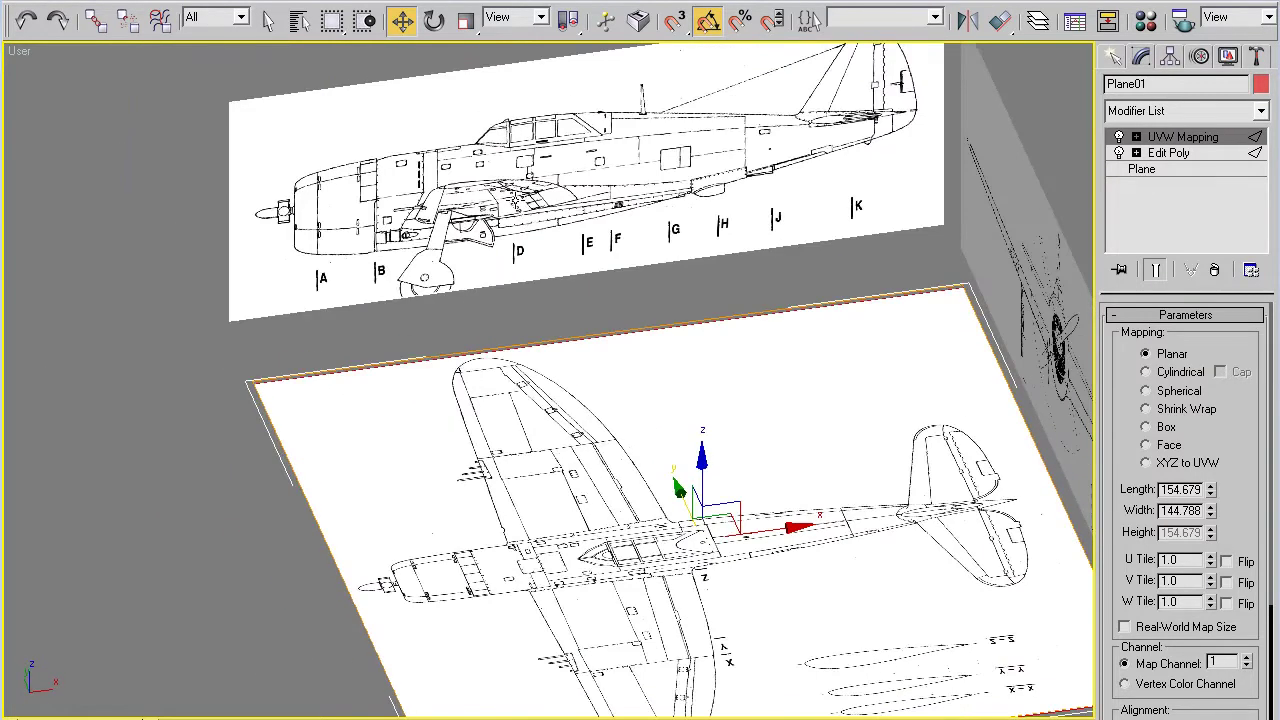
key("F3")
left_click(485, 185)
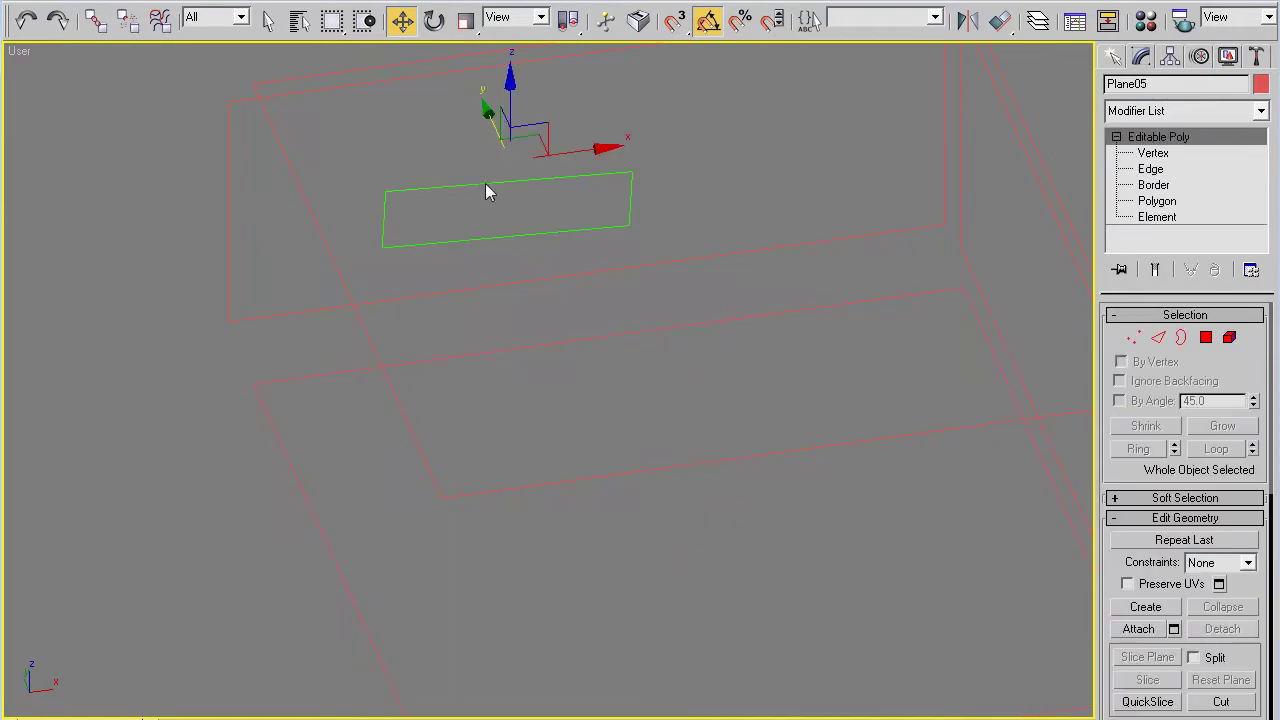
key("F3")
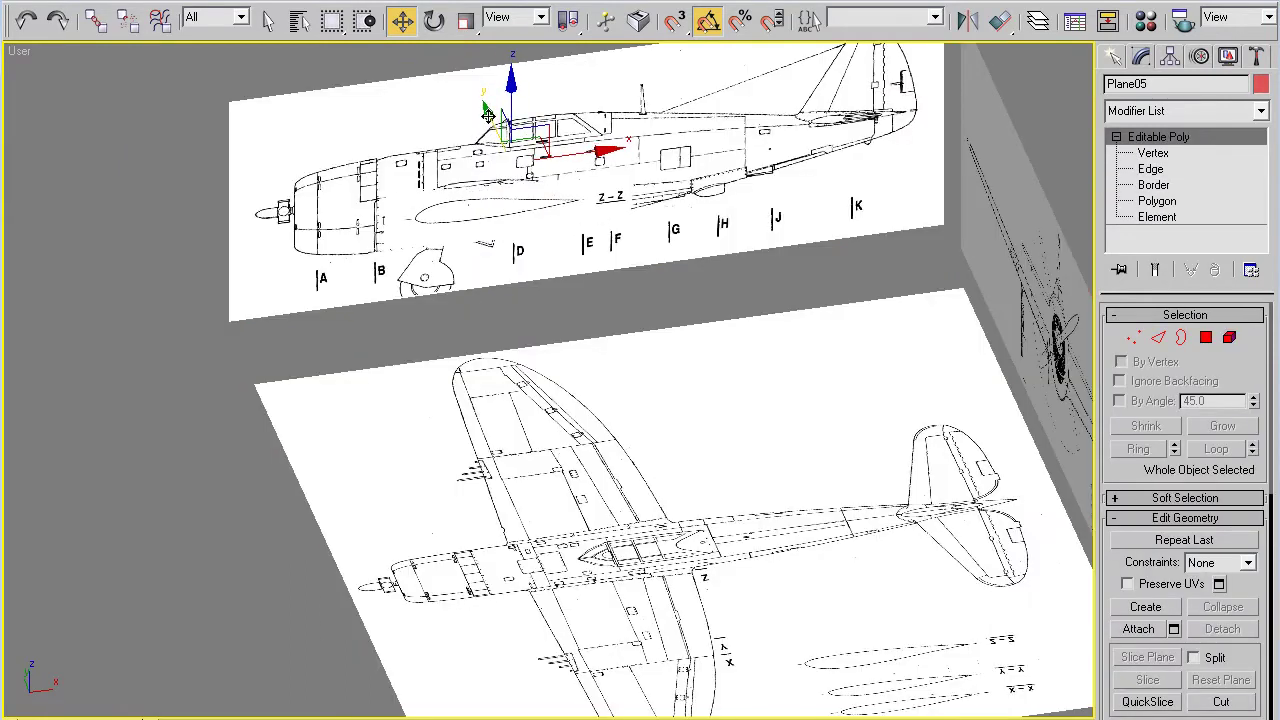
middle_click_drag(597, 430, 605, 459, "alt")
middle_click_drag(605, 459, 709, 425, "alt")
scroll(623, 391, "up", 4)
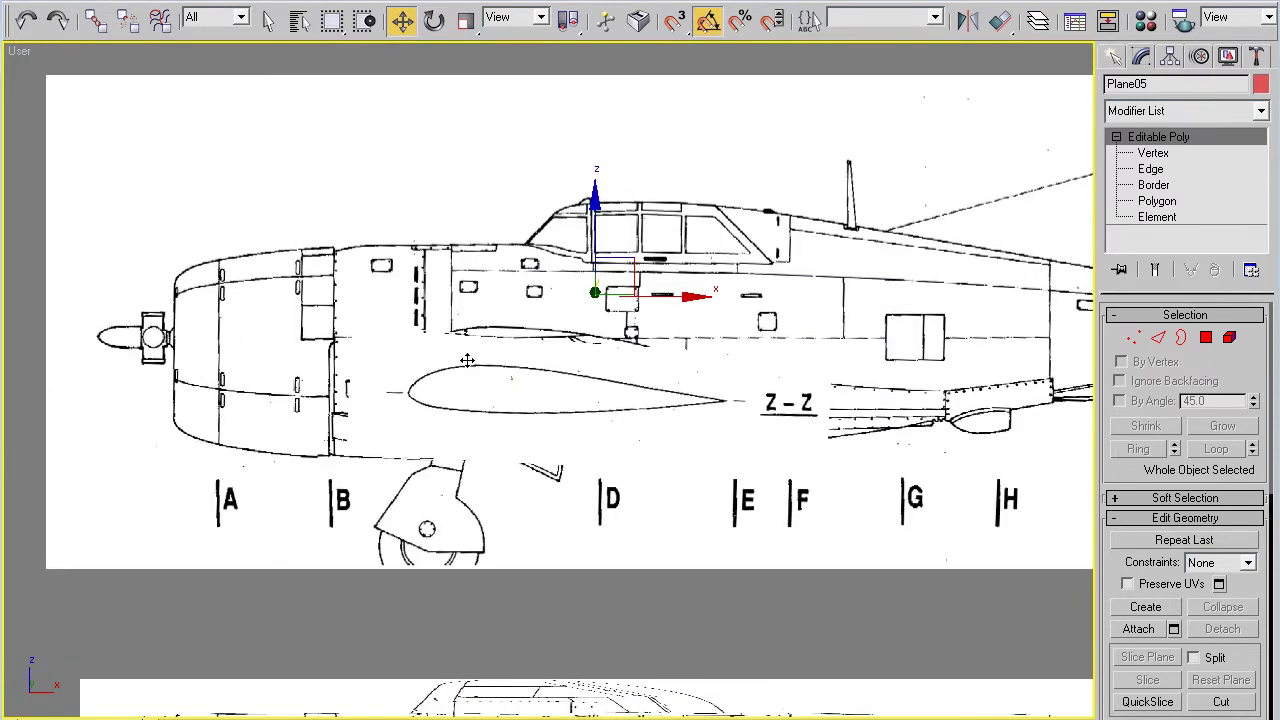
- Trace the Z-Z airfoil outline in the Front view with the Line tool, starting at the trailing edge, and close the spline
key("alt+w")
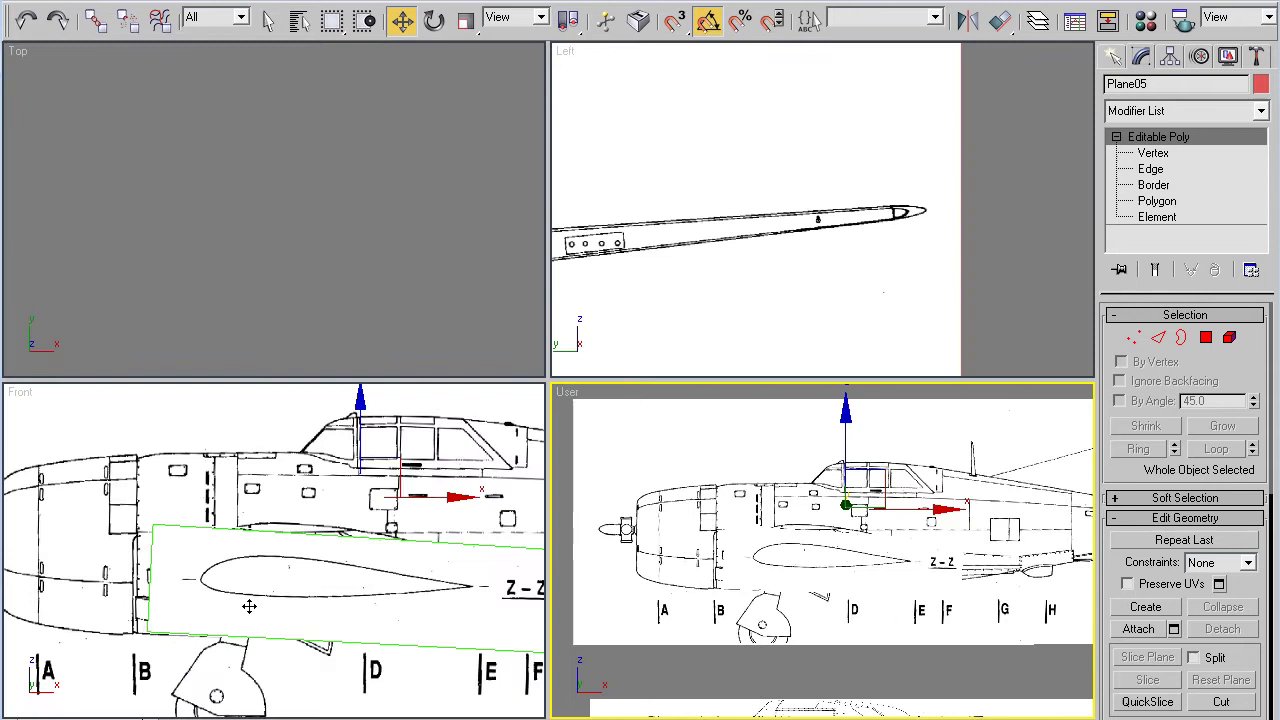
left_click(251, 606)
key("alt+w")
middle_click_drag(610, 494, 563, 454)
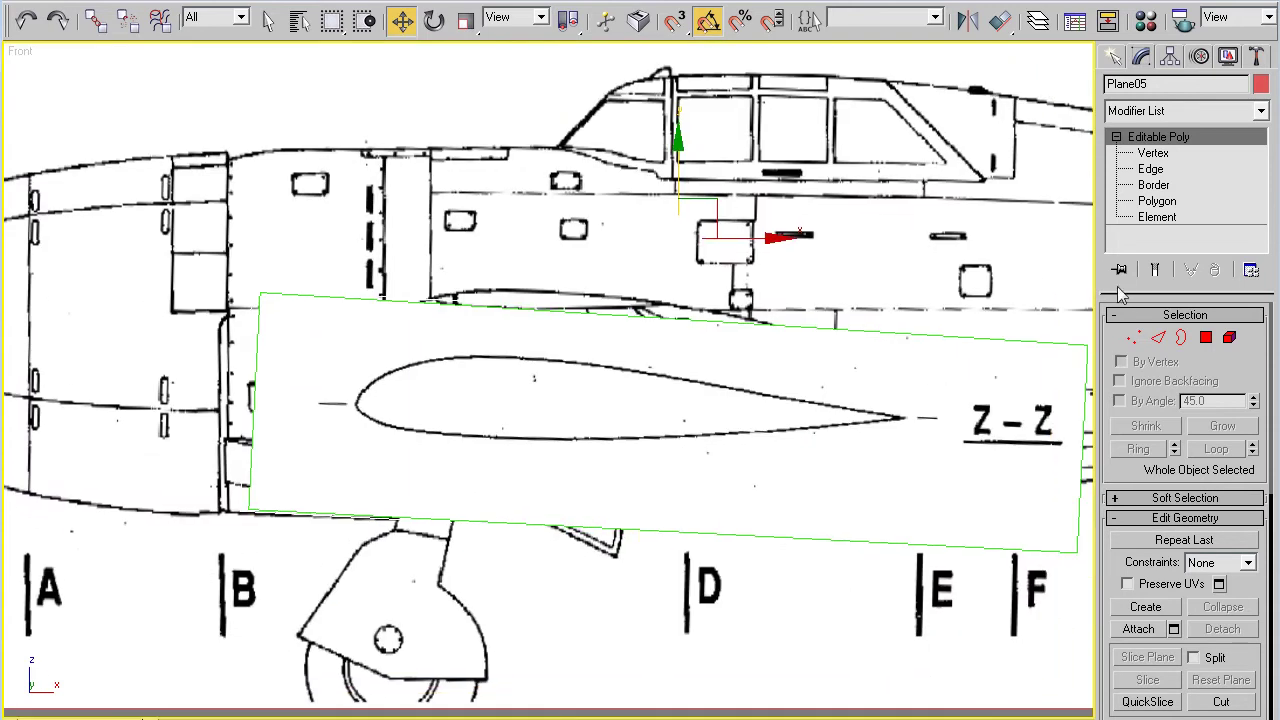
left_click(1115, 57)
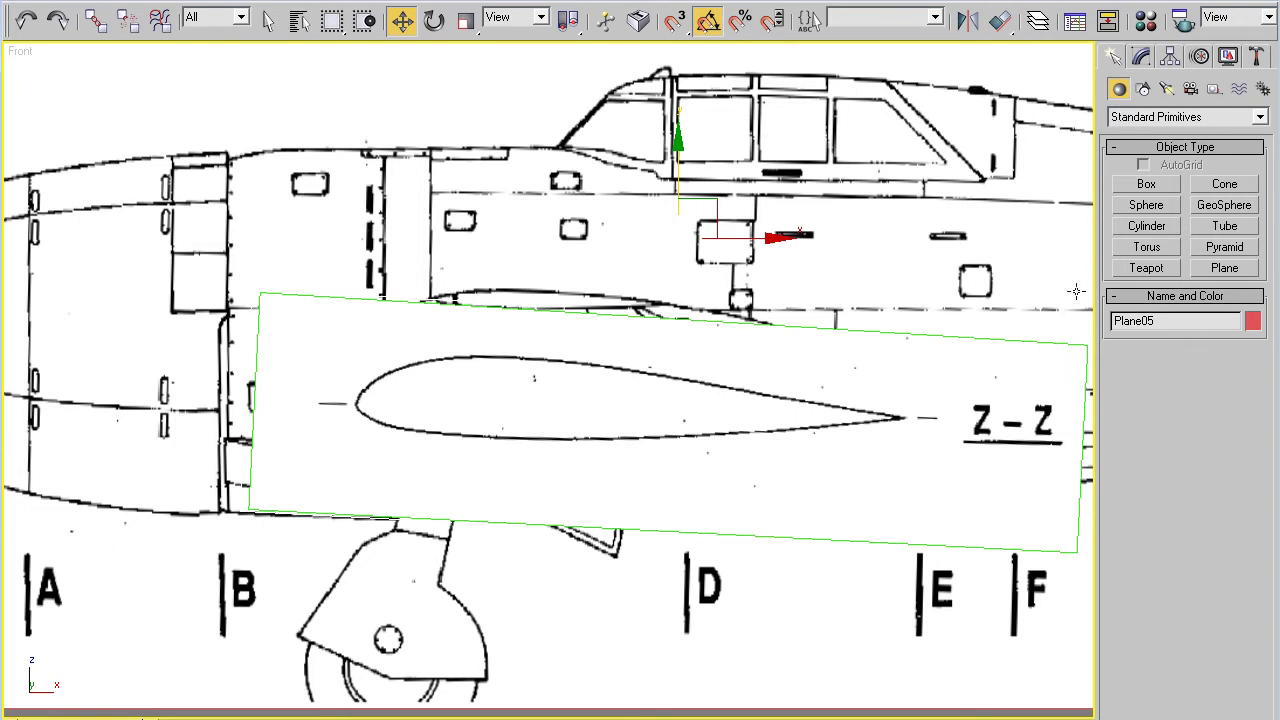
left_click(1143, 90)
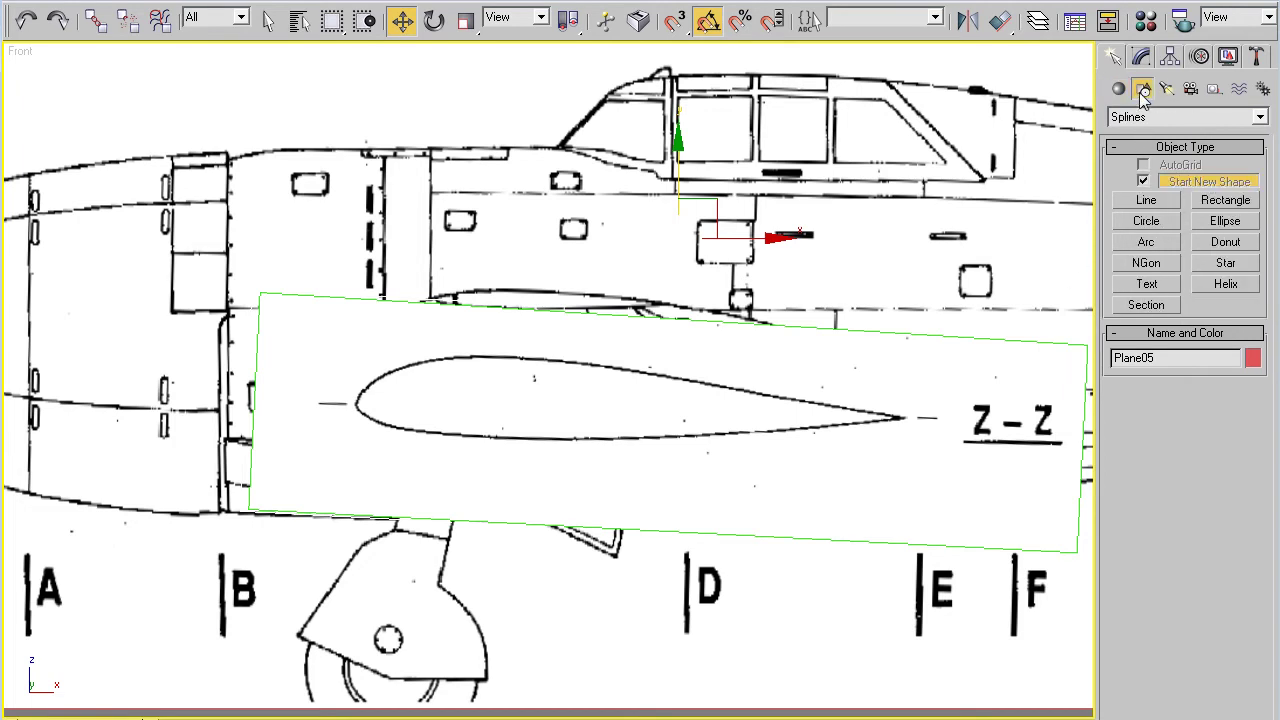
left_click(1147, 203)
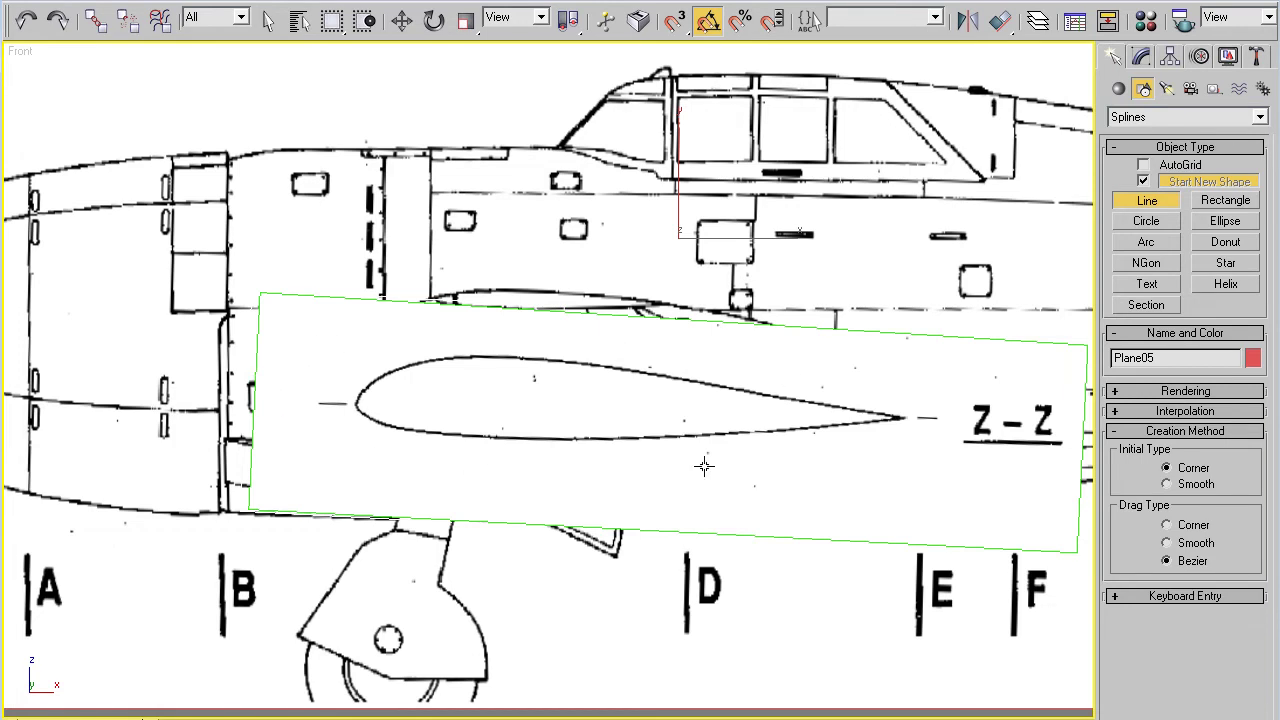
left_click(906, 416)
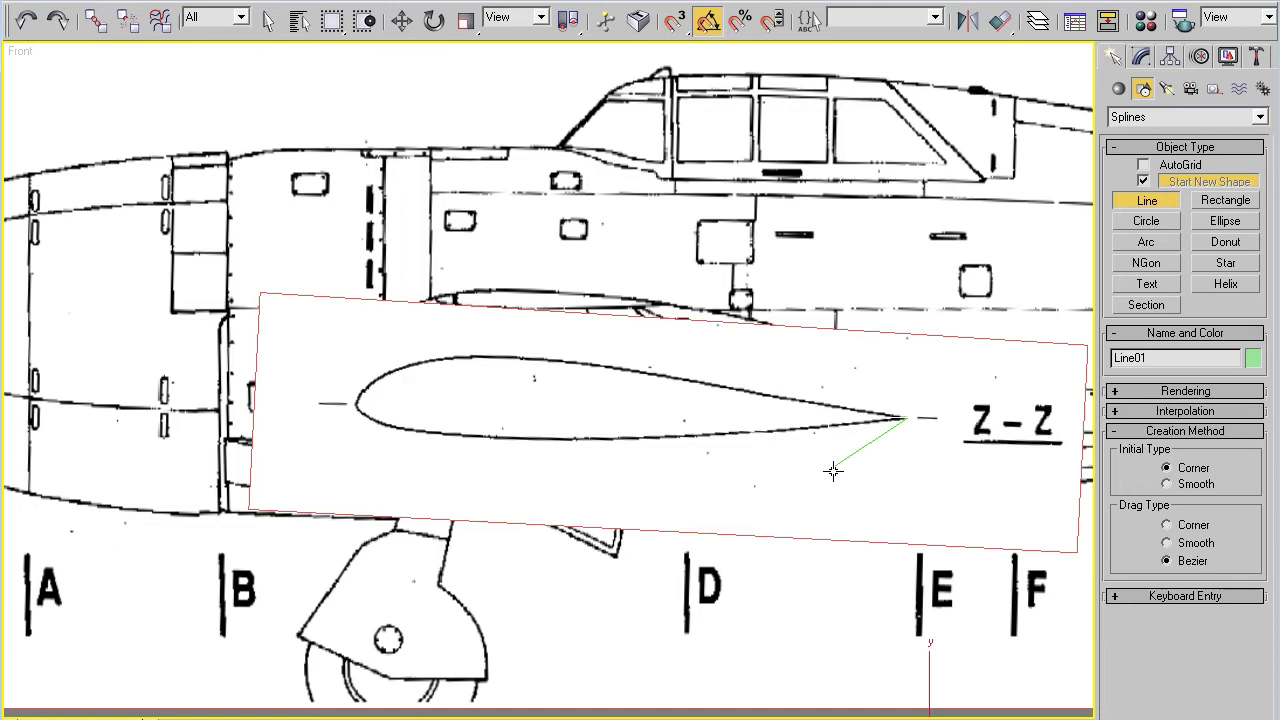
left_click(770, 430)
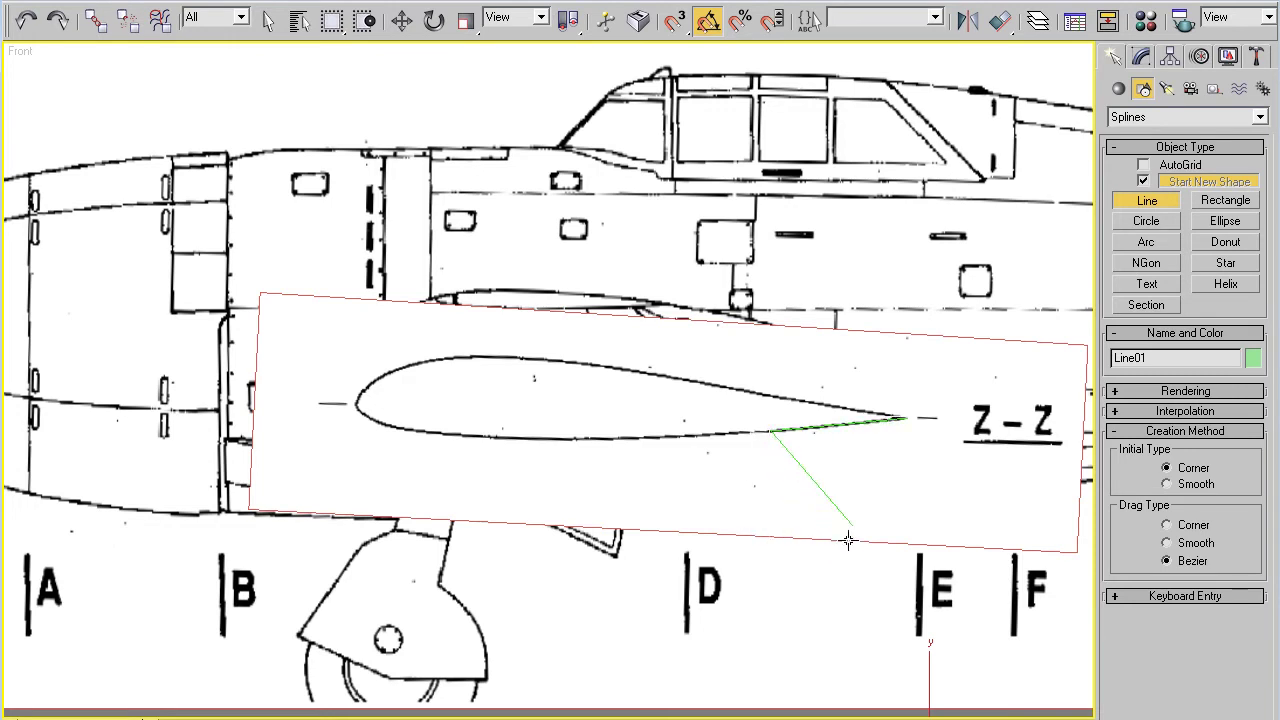
left_click(651, 437)
left_click(534, 438)
left_click(357, 403)
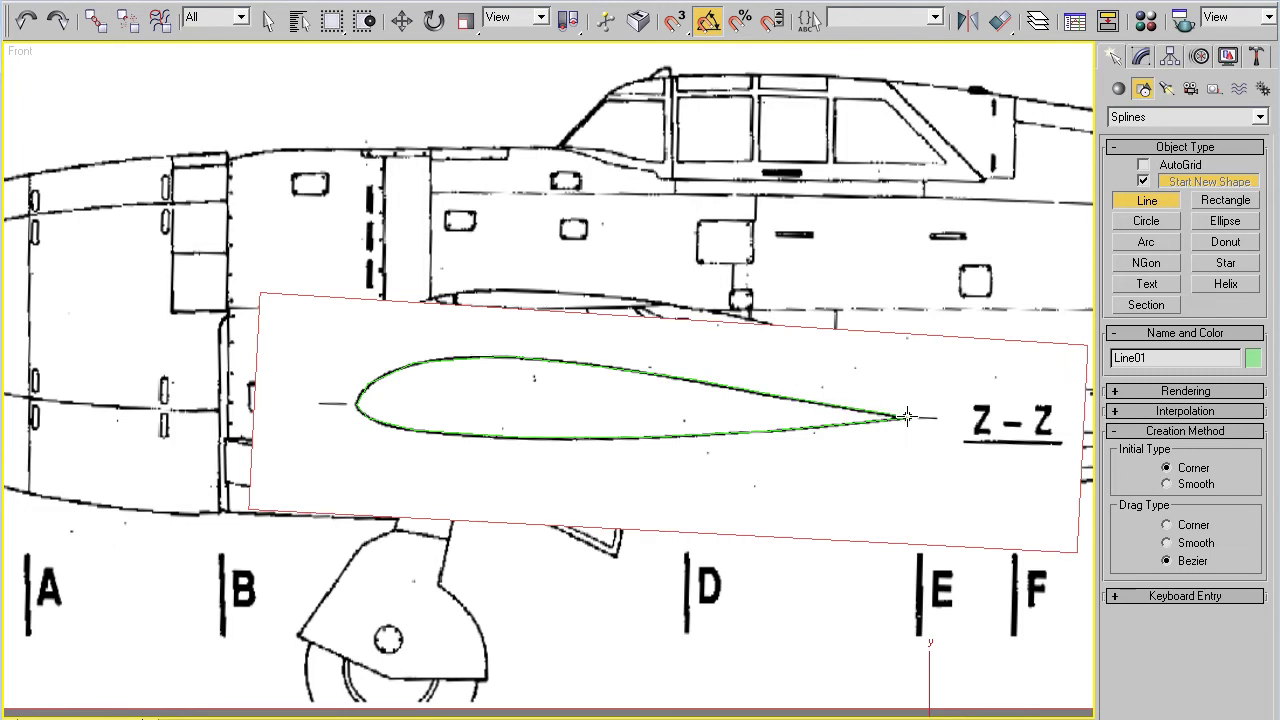
left_click(905, 417)
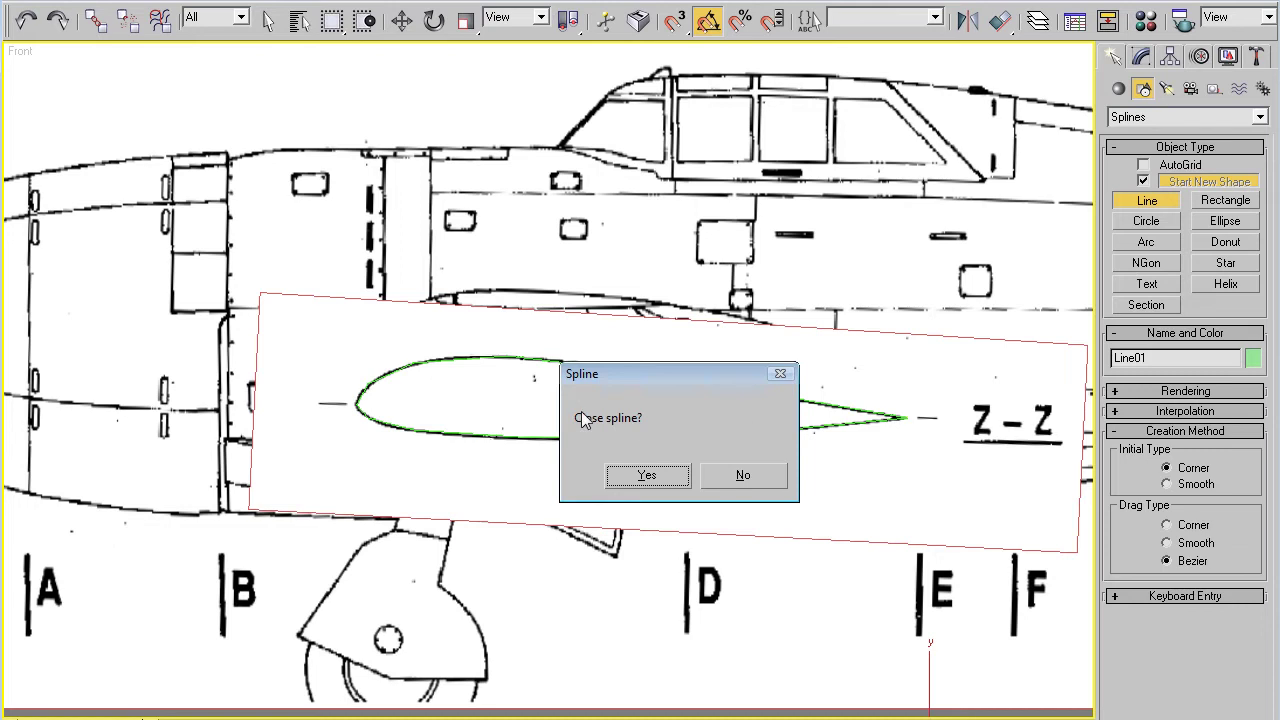
left_click(650, 474)
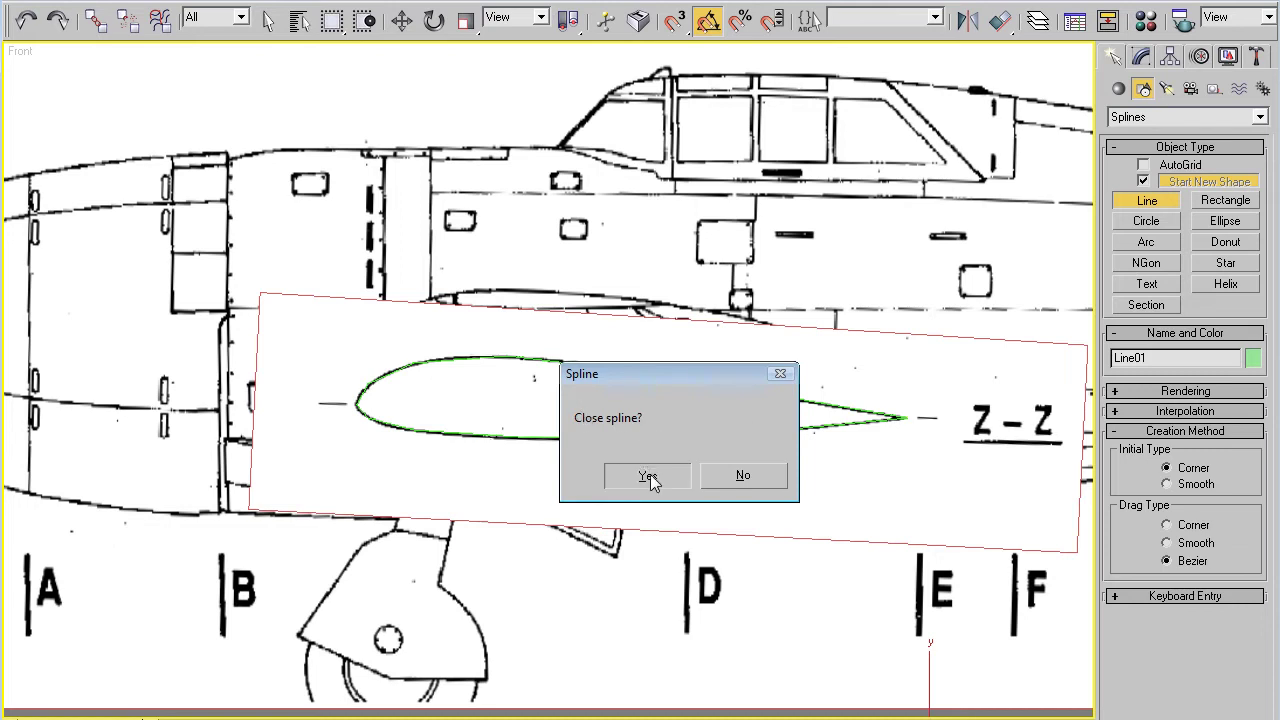
- Adjust the airfoil spline's lower-edge vertex nearest the trailing edge to follow the blueprint outline
left_click(1141, 56)
left_click(1160, 383)
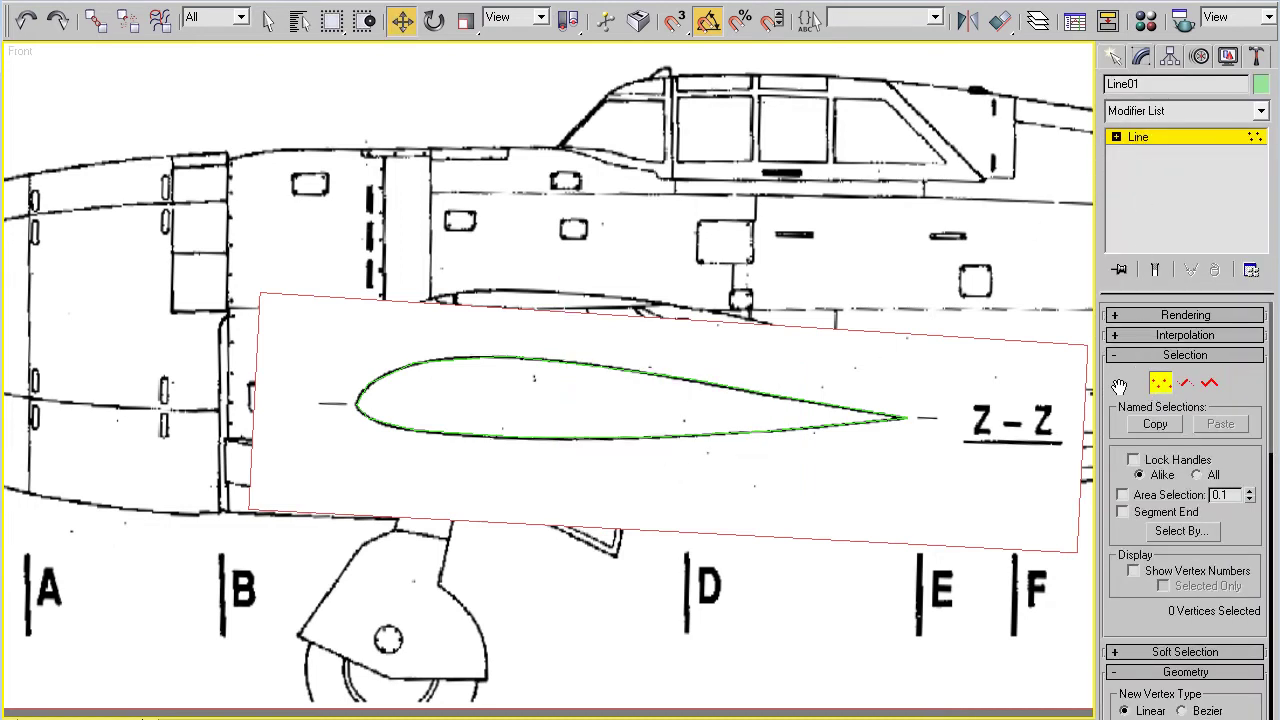
left_click_drag(788, 409, 739, 451)
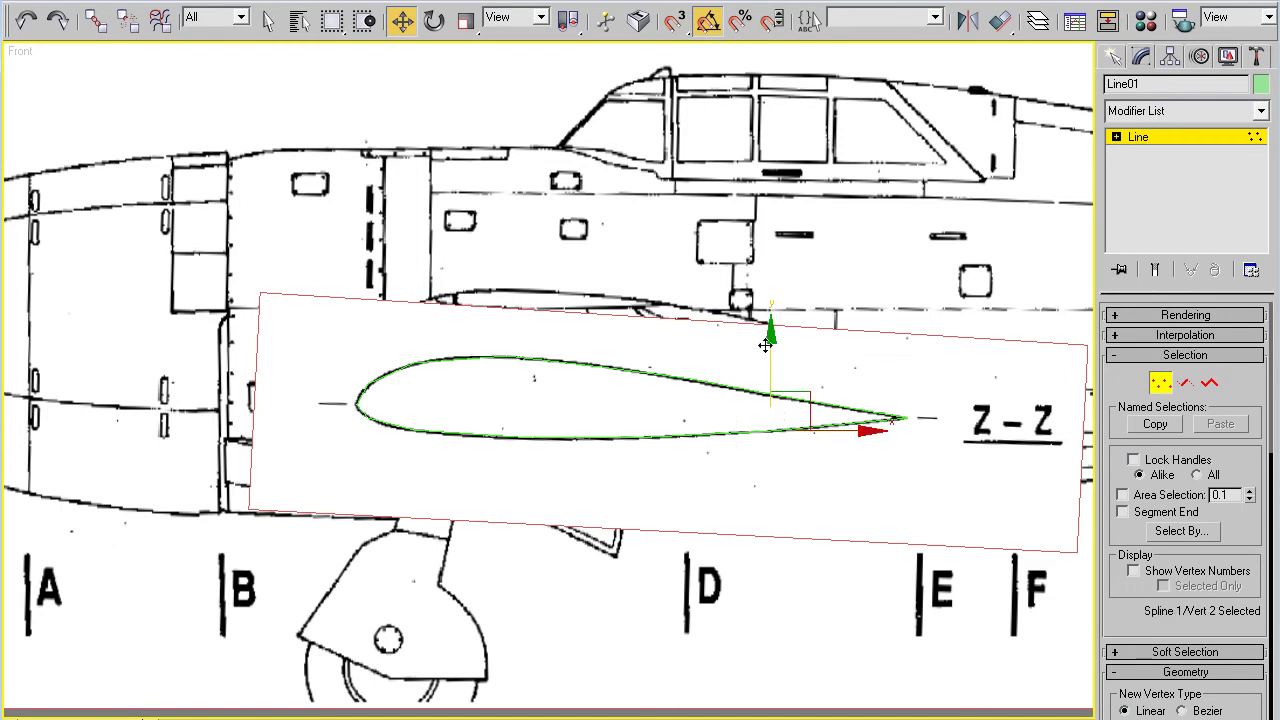
mouse_move(765, 345)
left_mouse_down()
mouse_move(766, 368)
mouse_move(769, 345)
left_mouse_up()
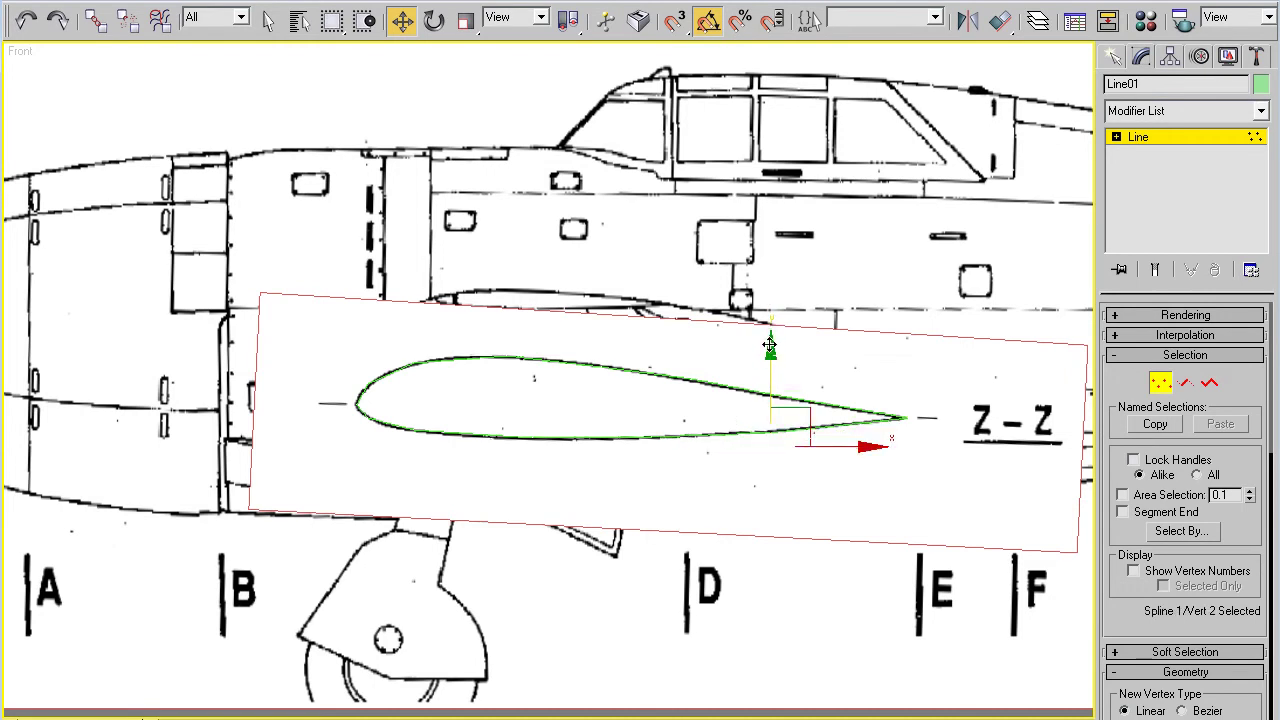
scroll(806, 420, "up", 3)
scroll(790, 372, "up", 2)
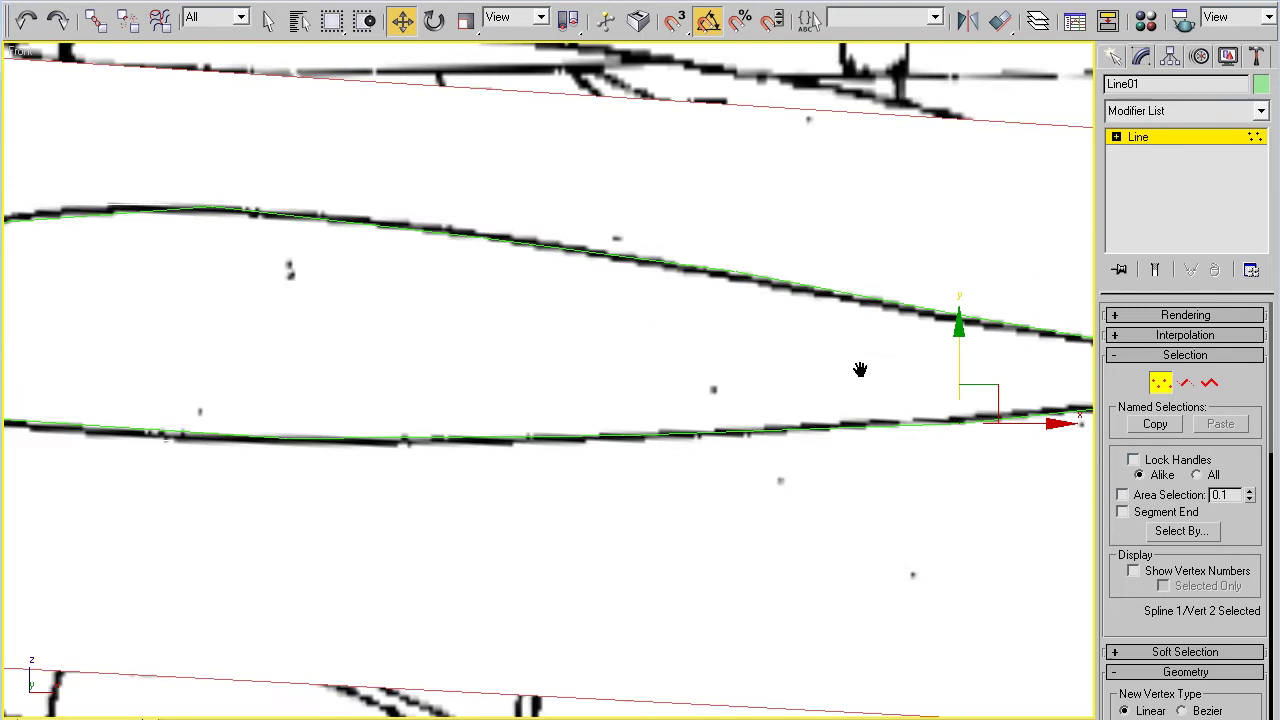
scroll(857, 366, "up", 2)
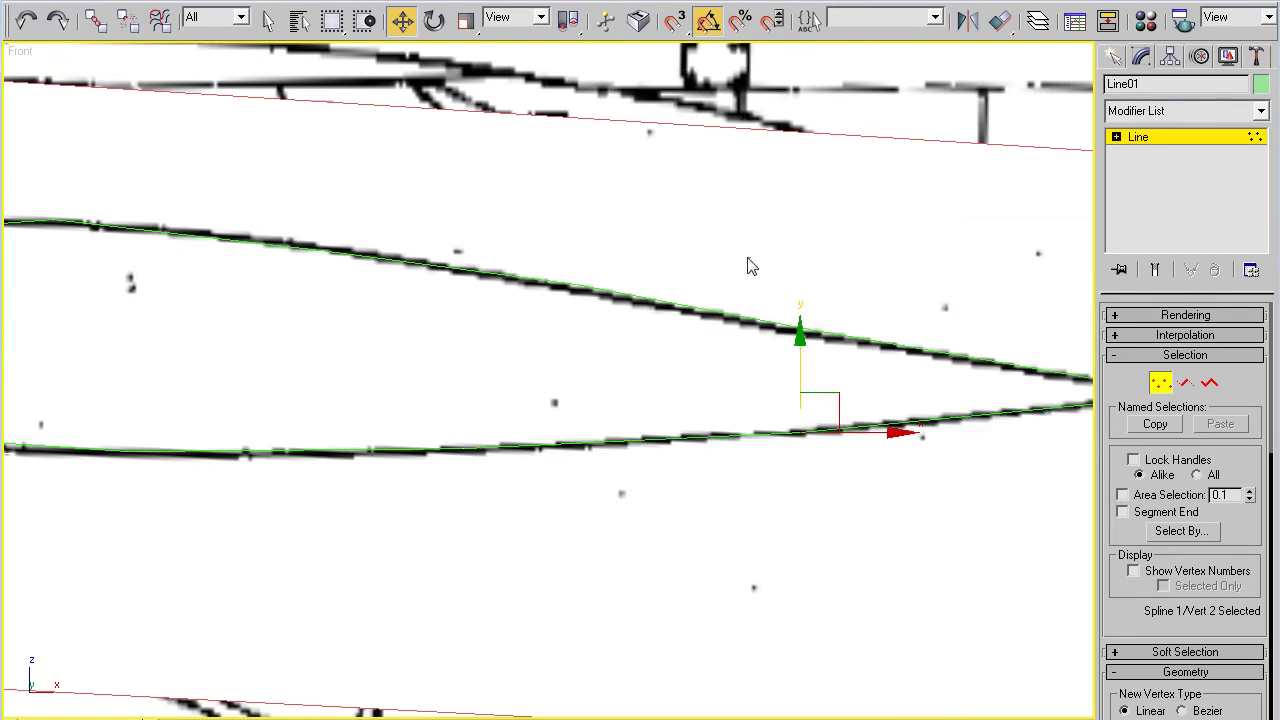
- Fine-tune the airfoil spline's upper-edge vertices from the trailing edge towards the nose to match the blueprint curve
left_click(811, 328)
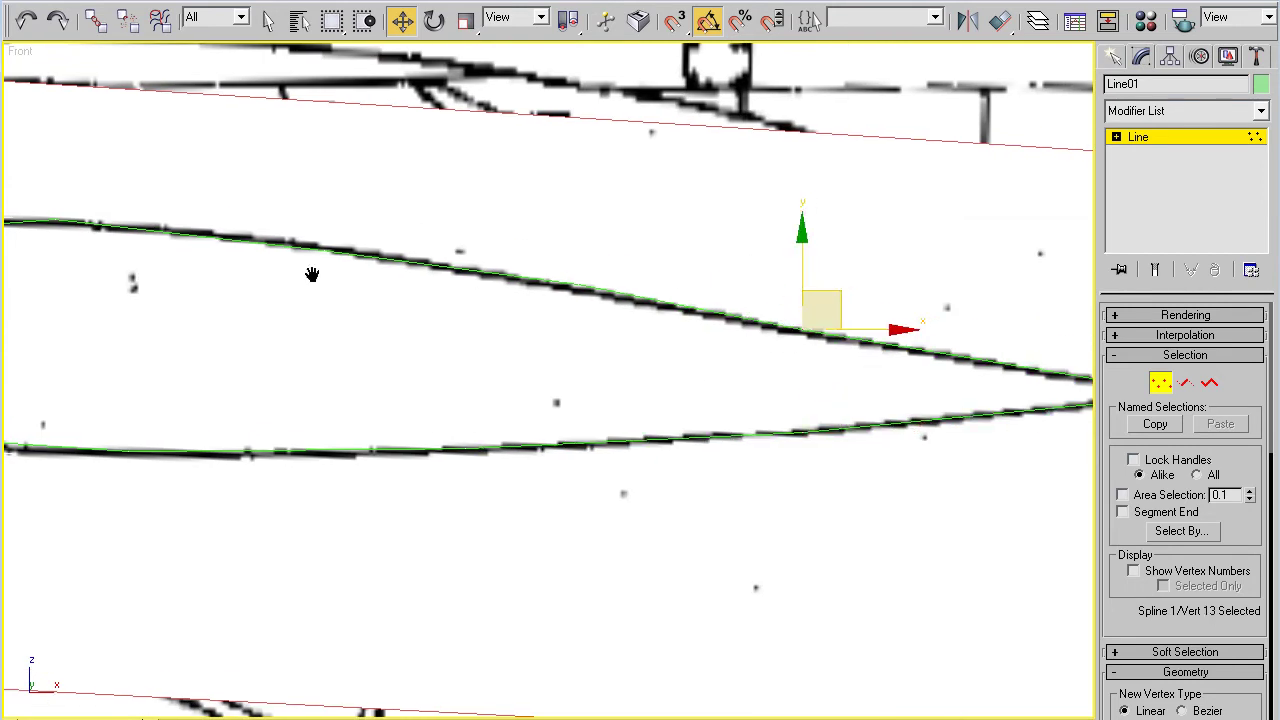
middle_click_drag(311, 274, 529, 257)
left_click_drag(519, 199, 745, 338)
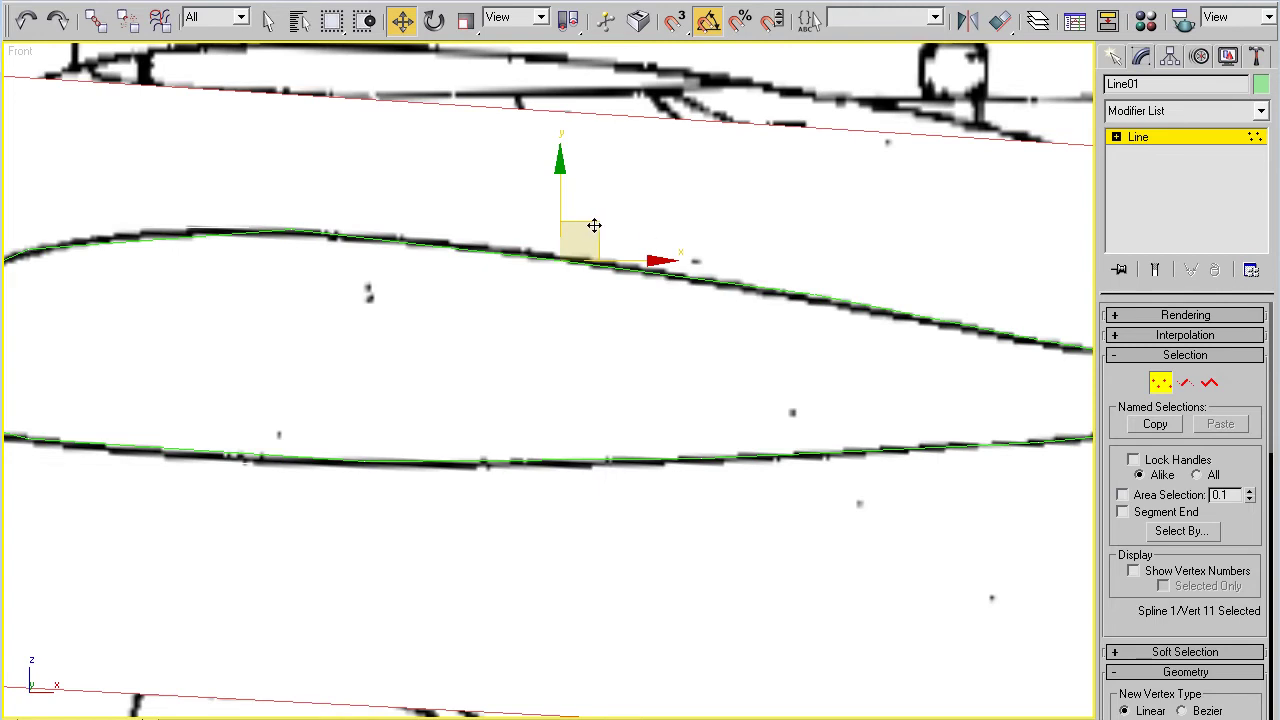
left_click_drag(594, 226, 593, 224)
middle_click_drag(282, 241, 657, 290)
left_click(608, 270)
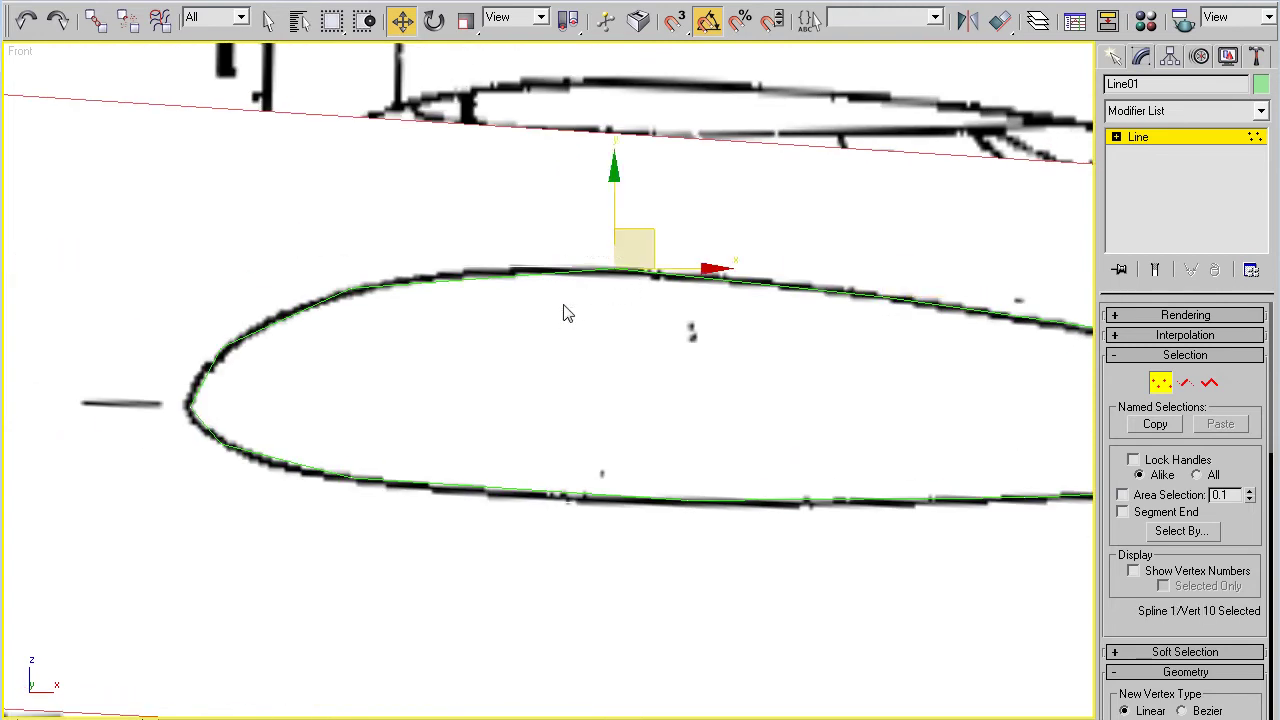
- Refine the airfoil spline's remaining lower-edge and nose vertices against the outline and leave vertex editing
left_click(687, 500)
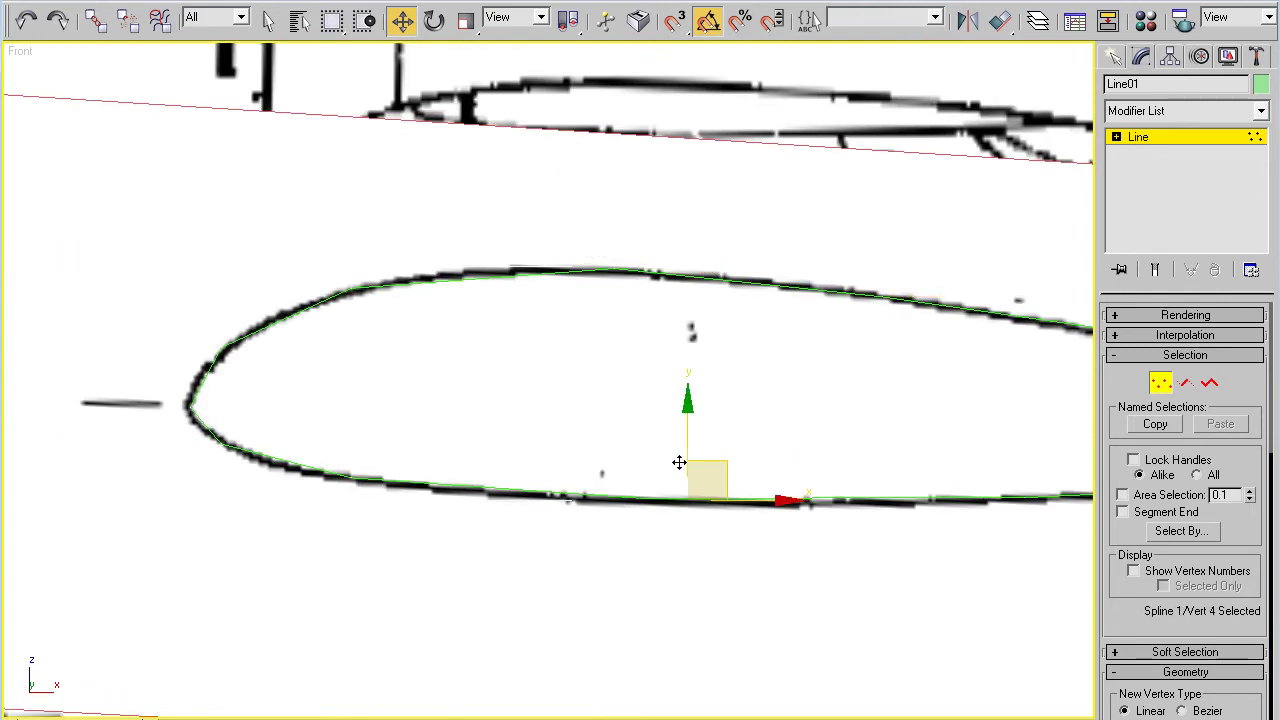
left_click(645, 498)
left_click(352, 290)
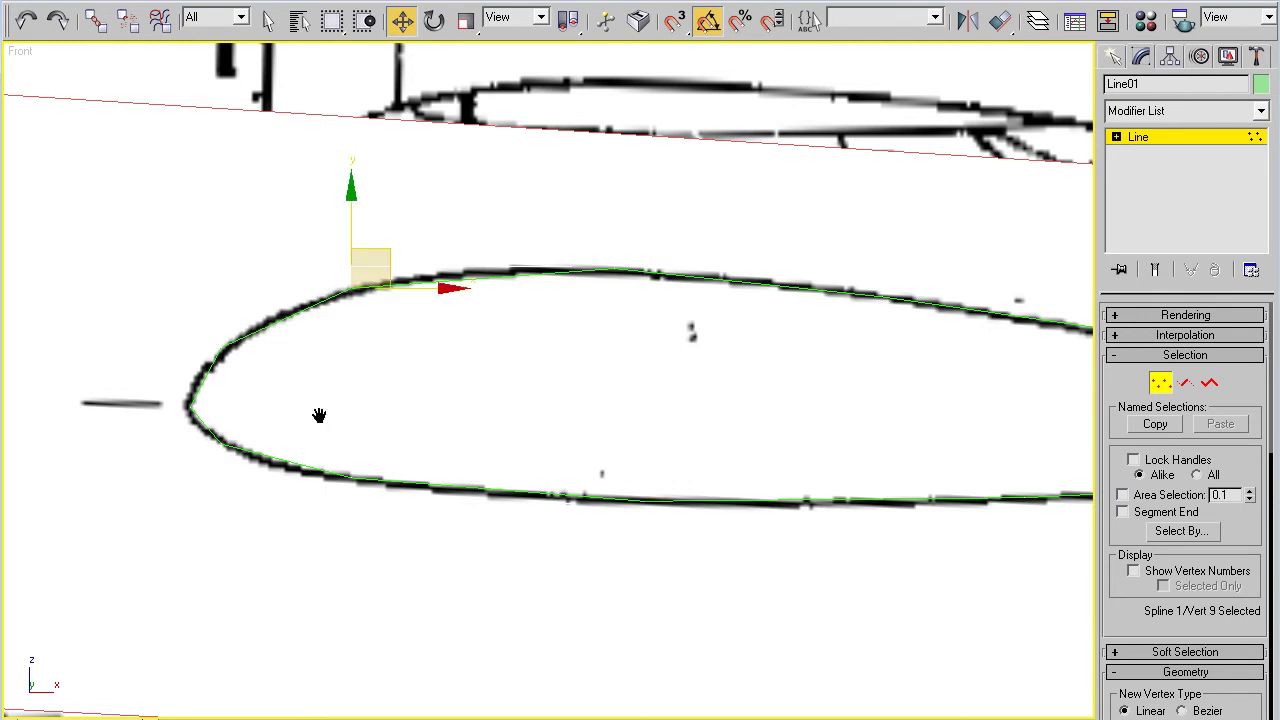
middle_click_drag(317, 414, 652, 452)
left_click(523, 486)
left_click(533, 471)
scroll(530, 483, "down", 6)
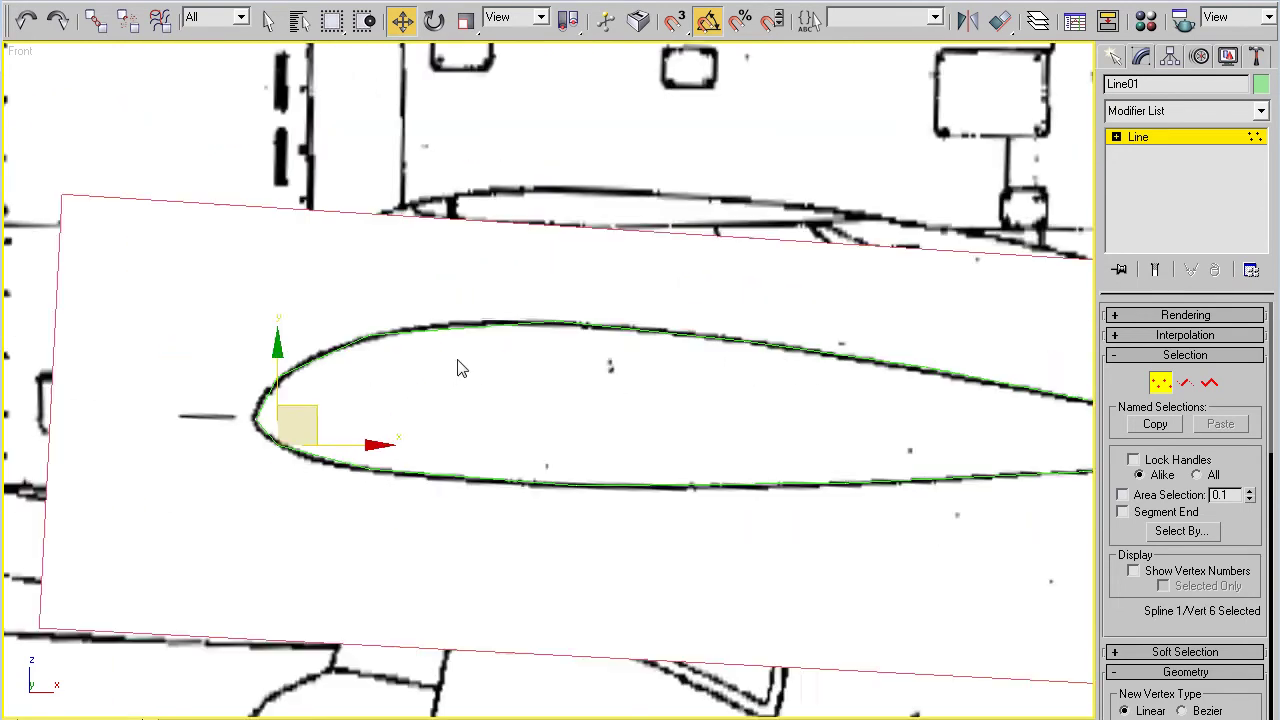
key("1")
- Apply an Extrude modifier to the closed airfoil spline, working in the enlarged User view
middle_click_drag(591, 369, 546, 344)
key("alt+w")
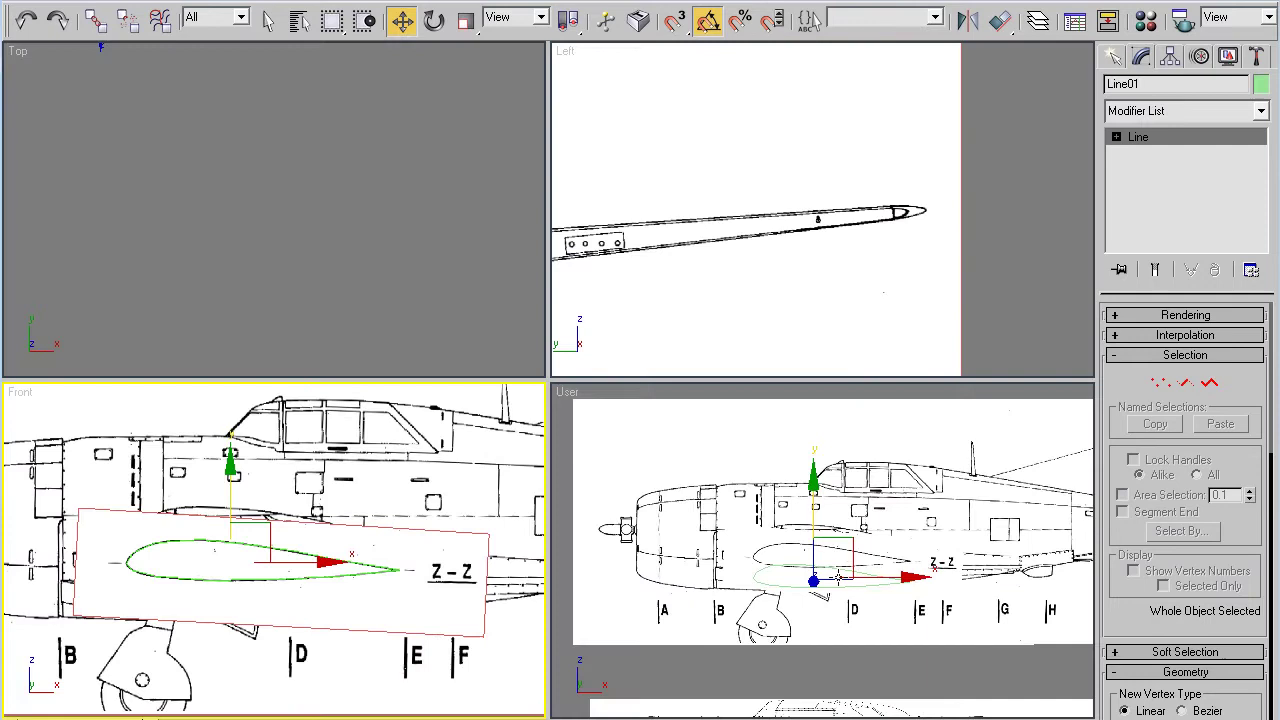
right_click(853, 541)
key("alt+w")
middle_click_drag(666, 500, 757, 365, "alt")
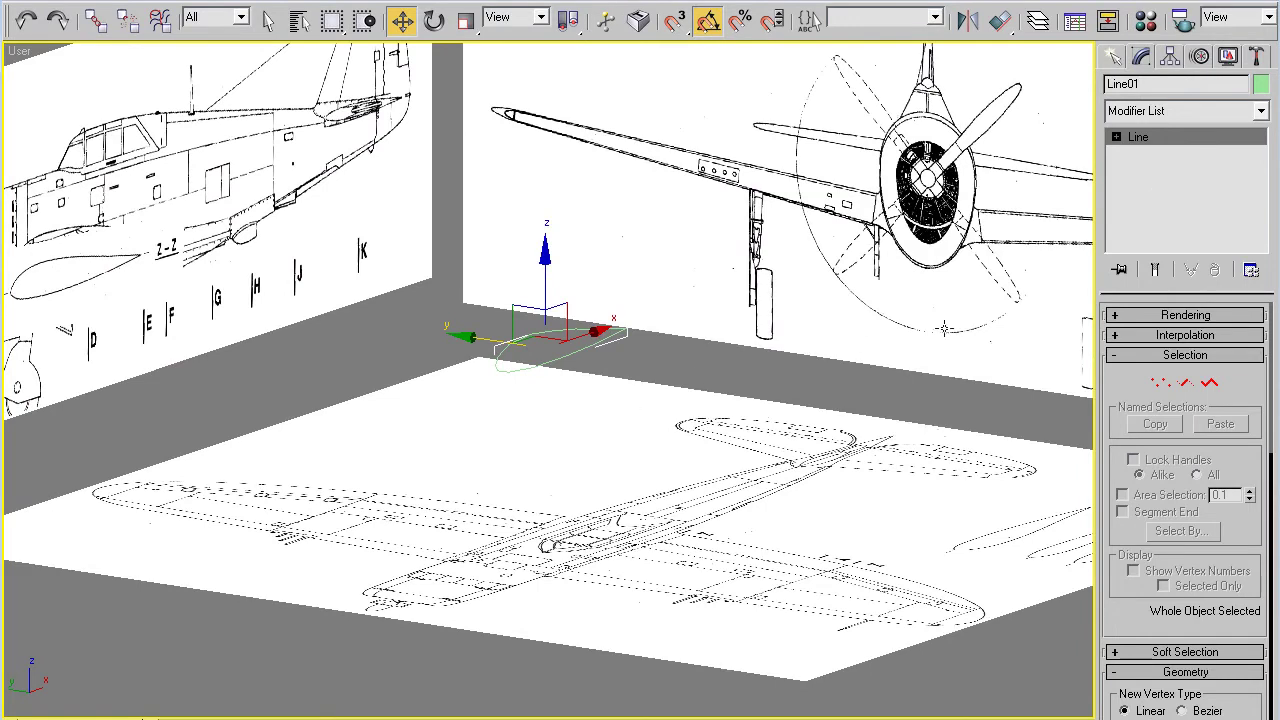
left_click(1260, 111)
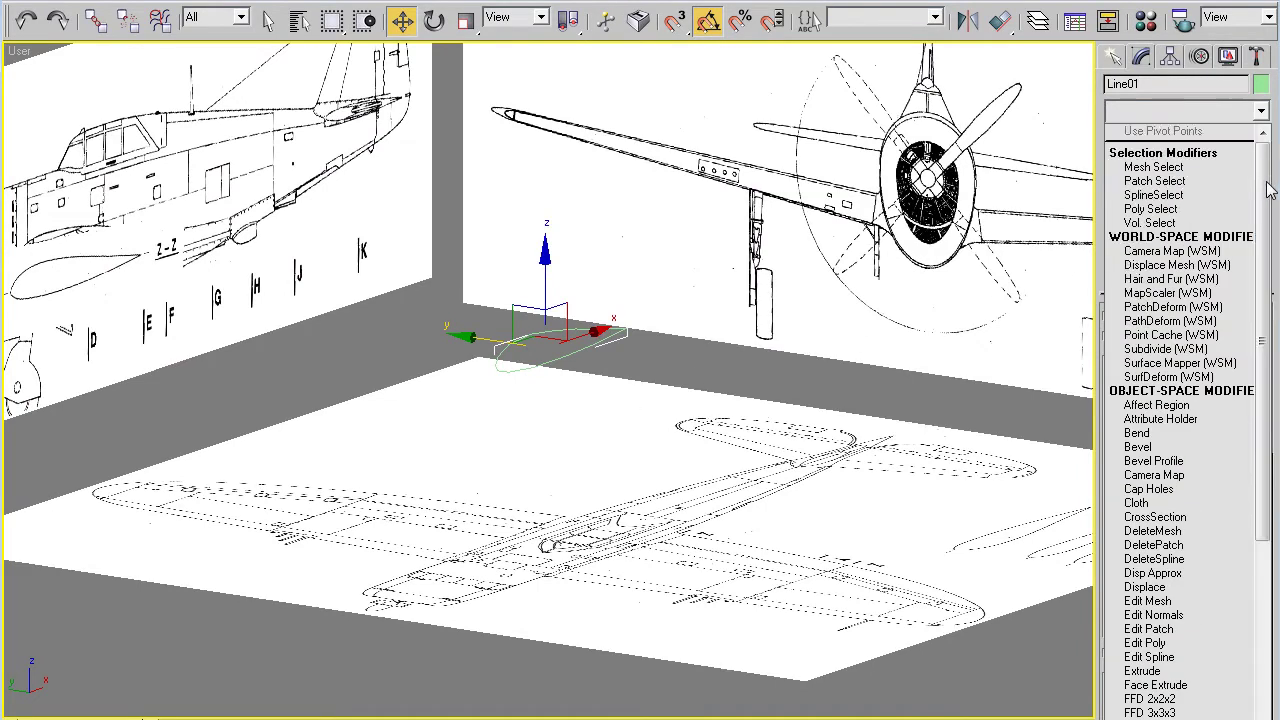
left_click_drag(1265, 184, 1264, 314)
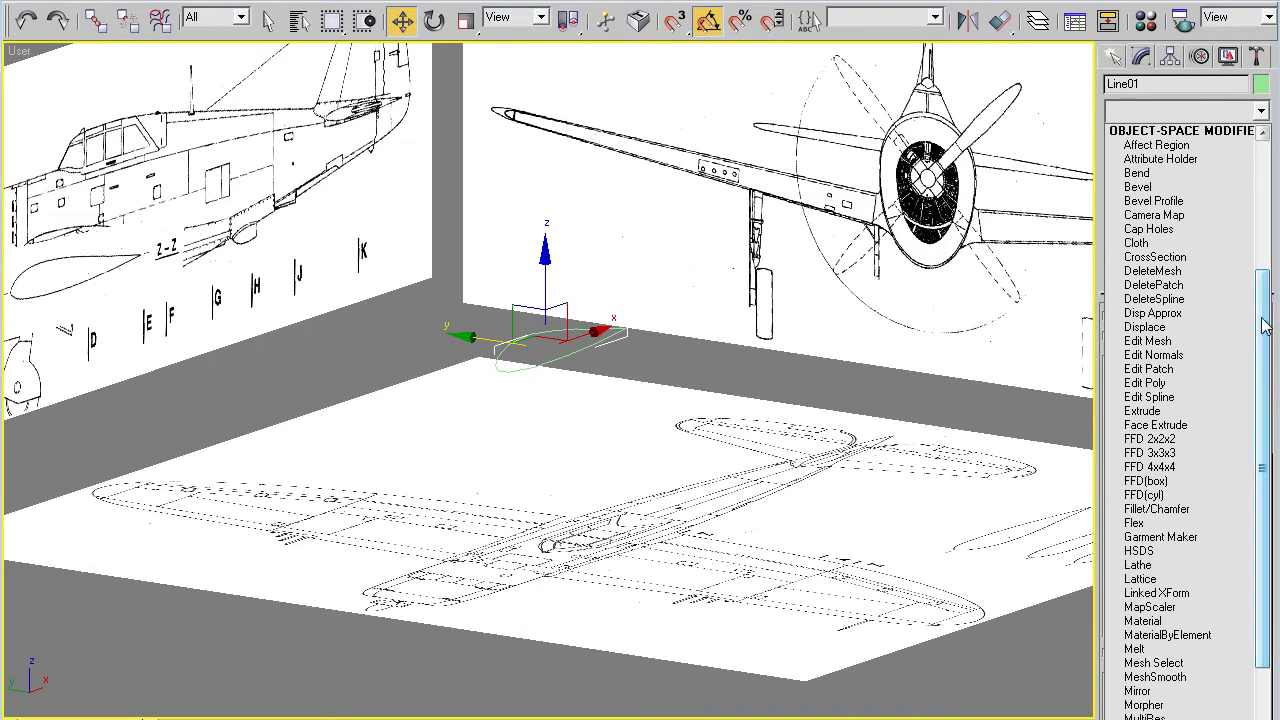
left_click(1142, 411)
mouse_move(620, 417)
middle_mouse_down("alt")
mouse_move(683, 409)
mouse_move(520, 420)
mouse_move(600, 420)
middle_mouse_up("alt")
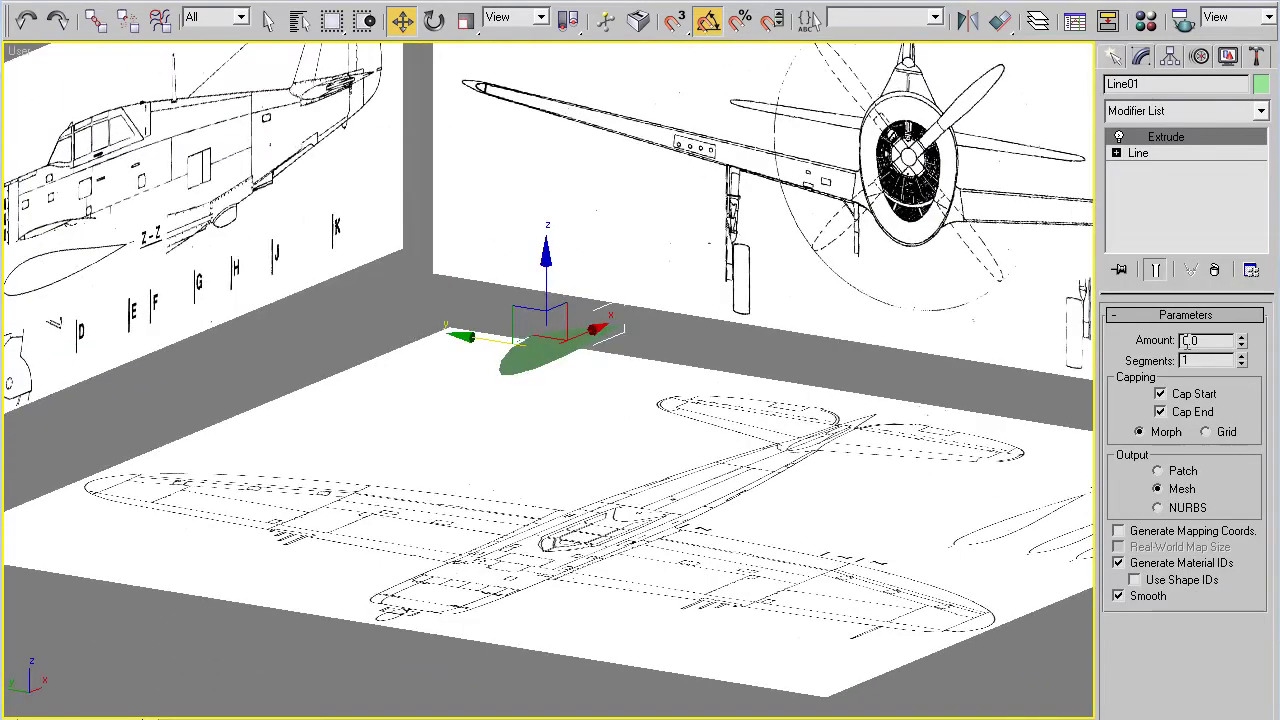
- Set the airfoil's Extrude amount to 142.5 to form the wing block above the top-view blueprint
left_click_drag(1248, 343, 1238, 106)
left_click(1242, 337)
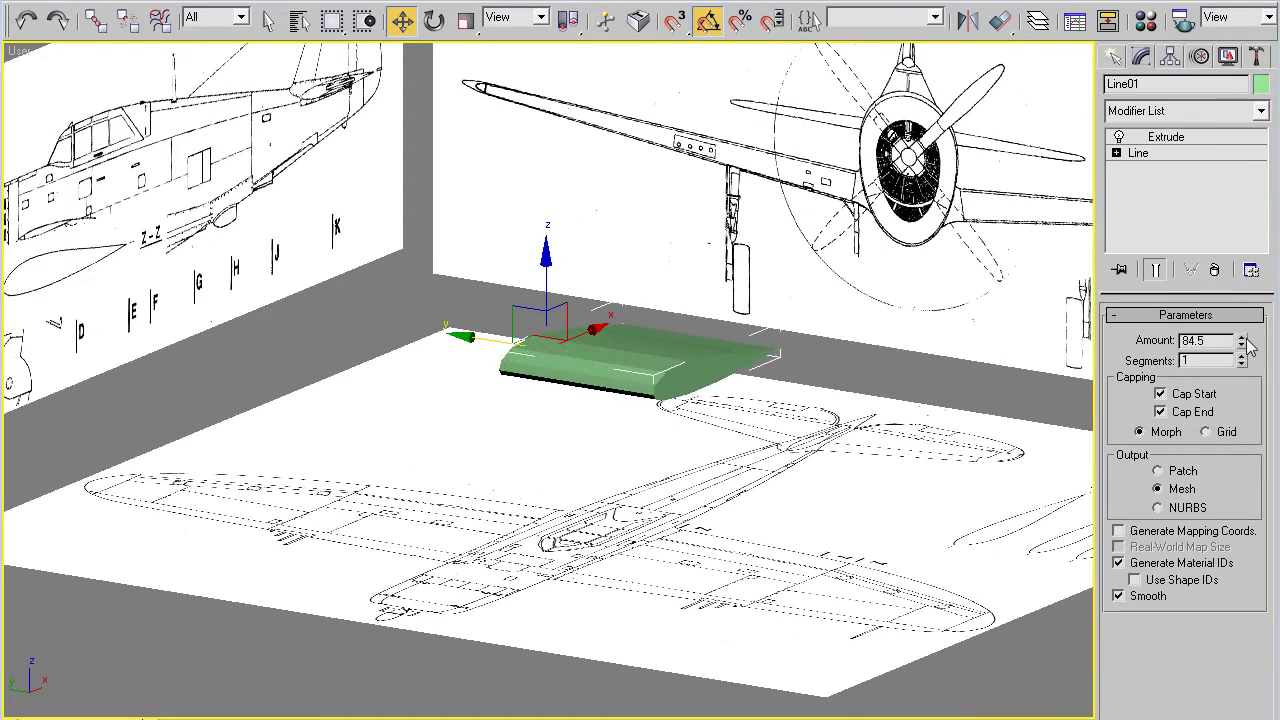
left_click_drag(1245, 345, 1242, 230)
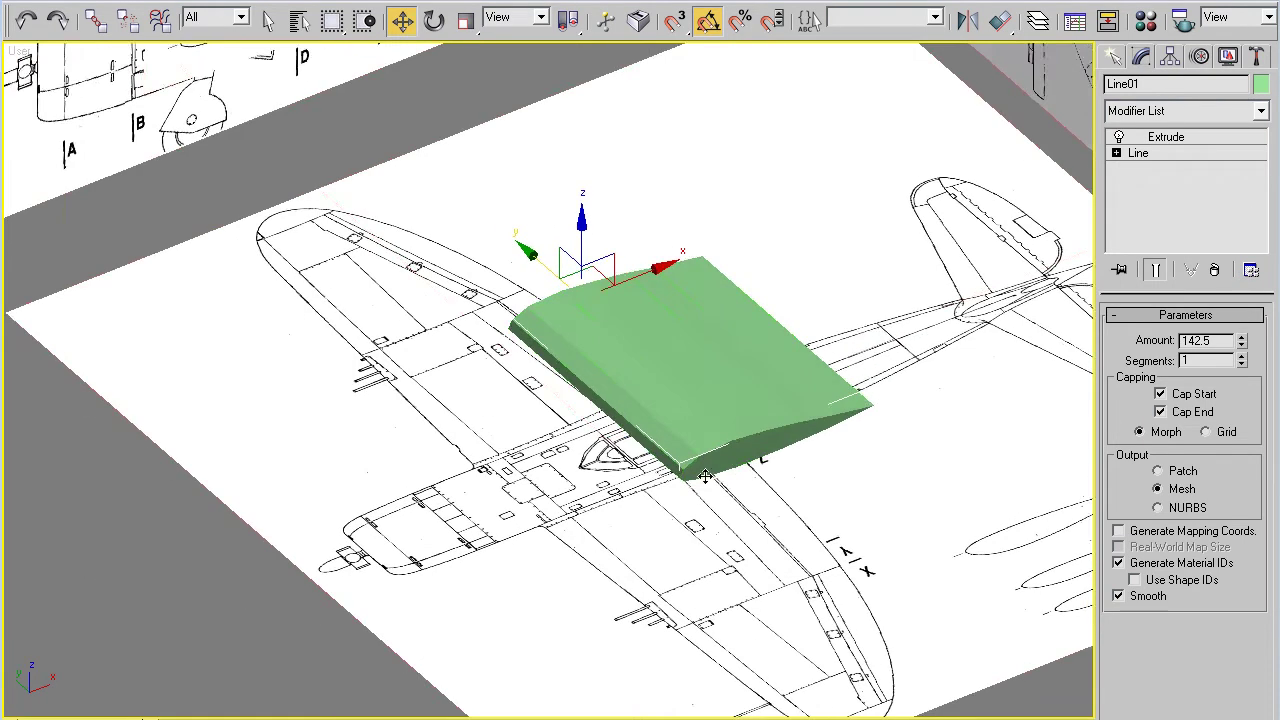
middle_click_drag(705, 477, 818, 362, "alt")
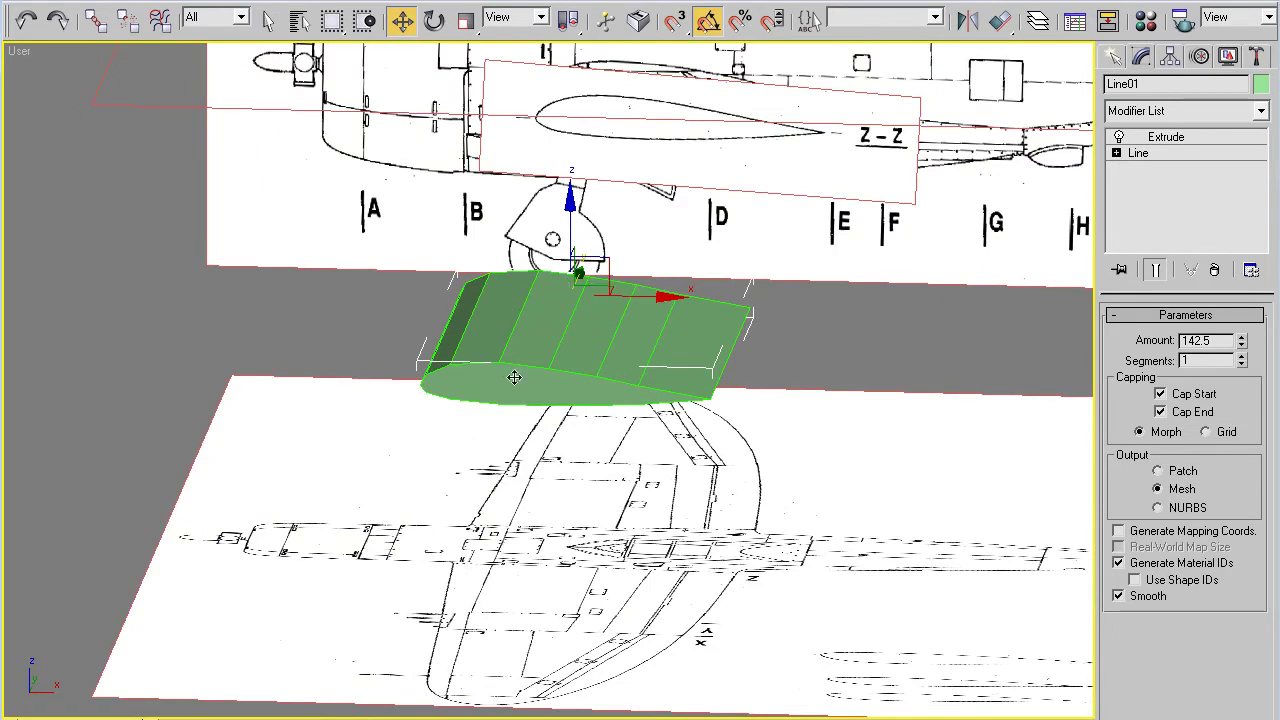
- Set the wing's Extrude amount to 232.5 in the enlarged, shaded Top view, extending the block towards the blueprint's wingtip
middle_click_drag(514, 371, 541, 527, "alt")
key("alt+w")
key("q")
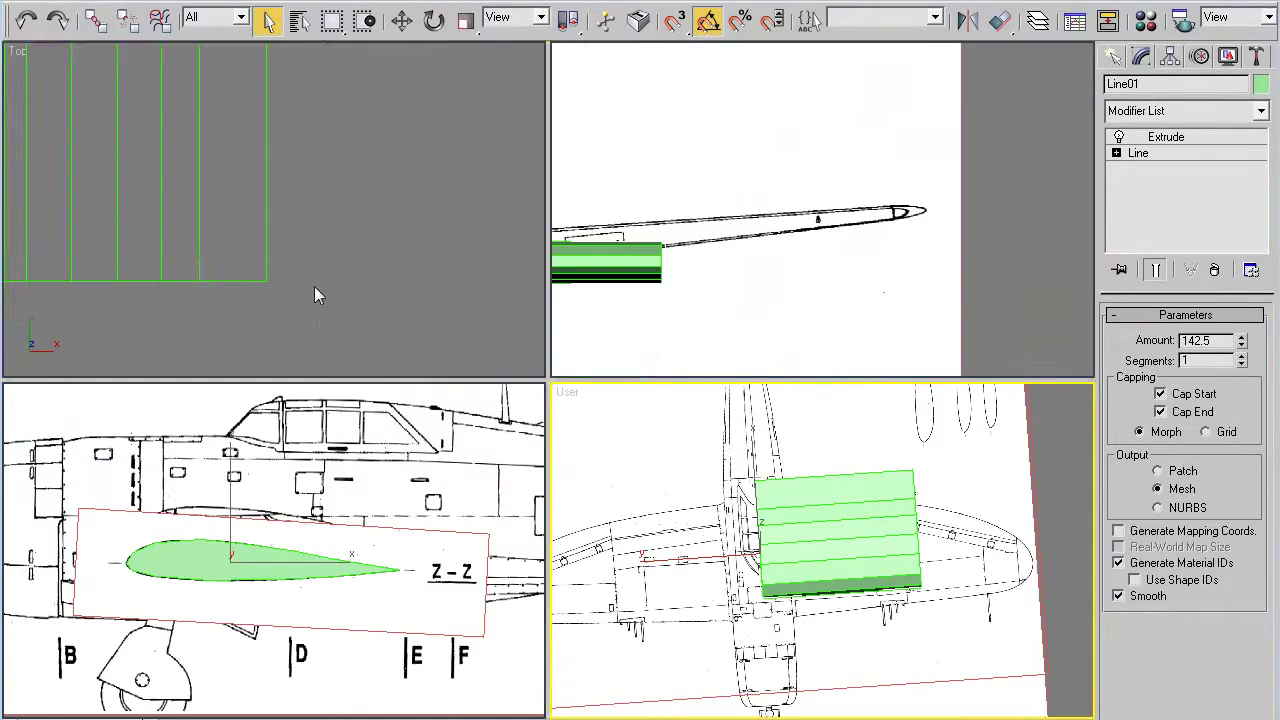
right_click(316, 290)
scroll(326, 303, "down", 2)
key("F3")
scroll(332, 278, "down", 2)
key("alt+w")
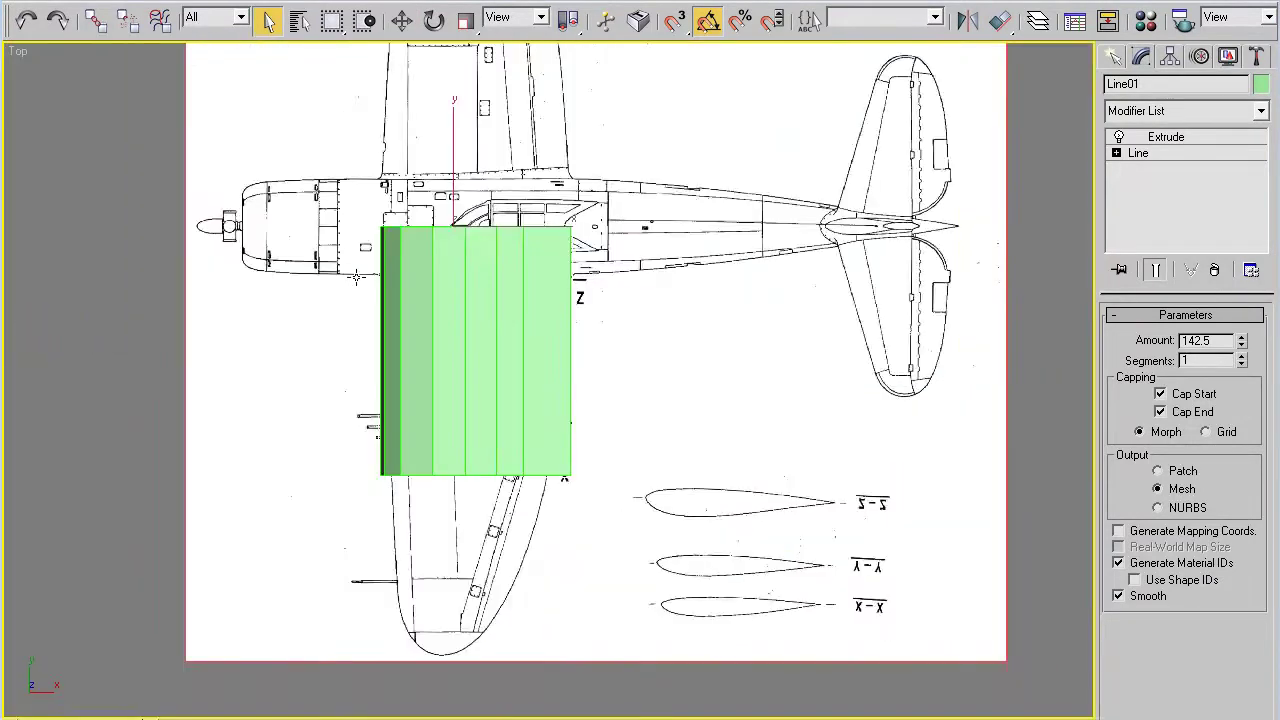
left_click_drag(1241, 349, 1237, 163)
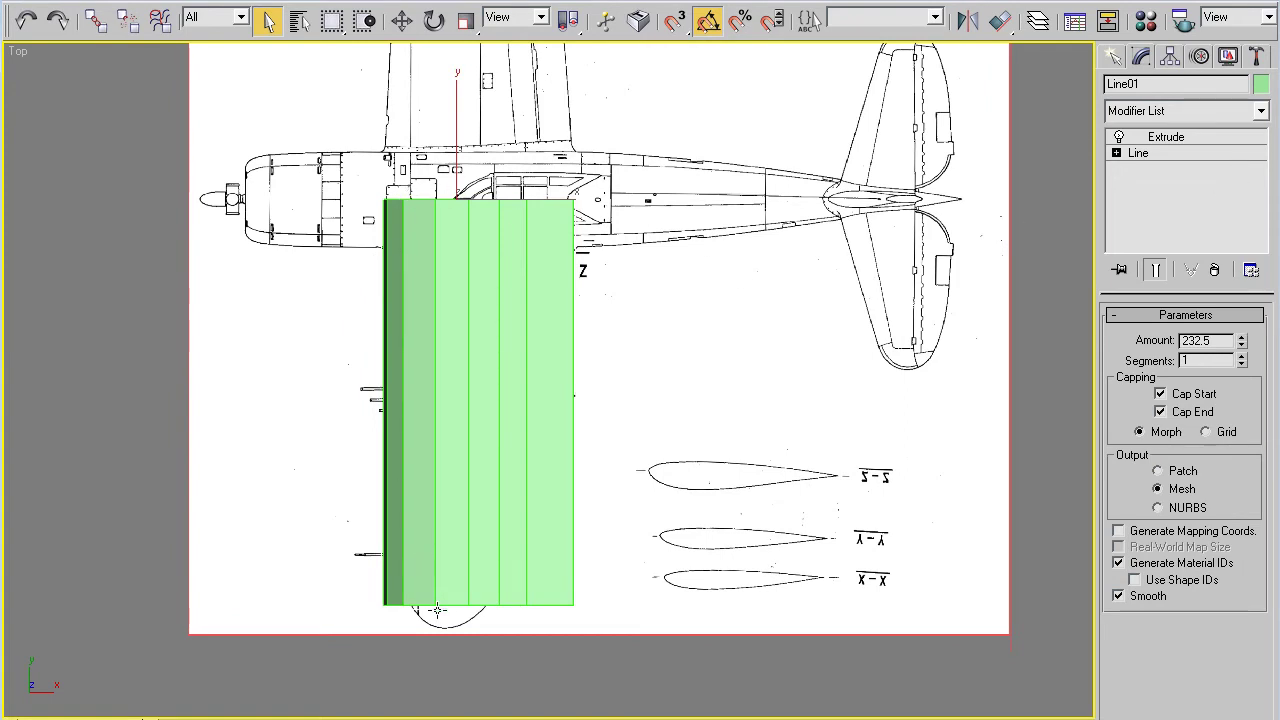
scroll(437, 610, "up", 3)
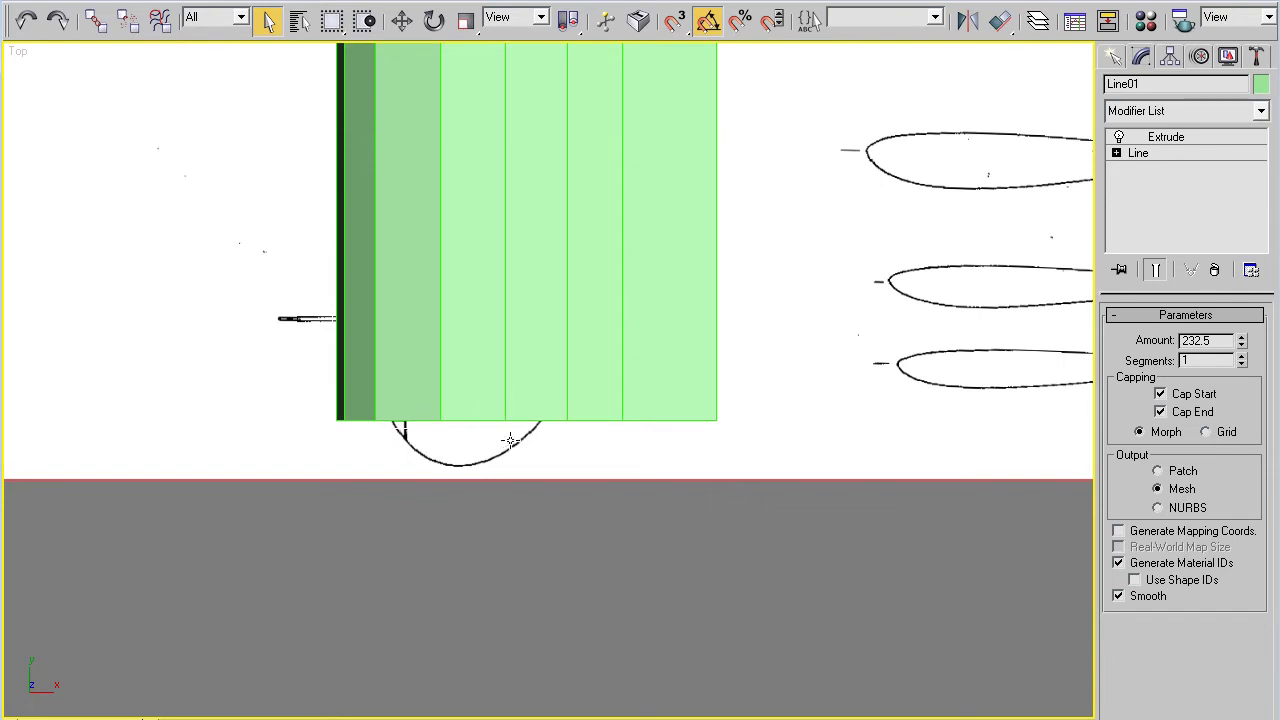
- Make the extruded wing see-through and compare its extent with the blueprint wing from root to tip
middle_click_drag(580, 249, 581, 508)
scroll(581, 525, "down", 3)
middle_click_drag(575, 304, 583, 383)
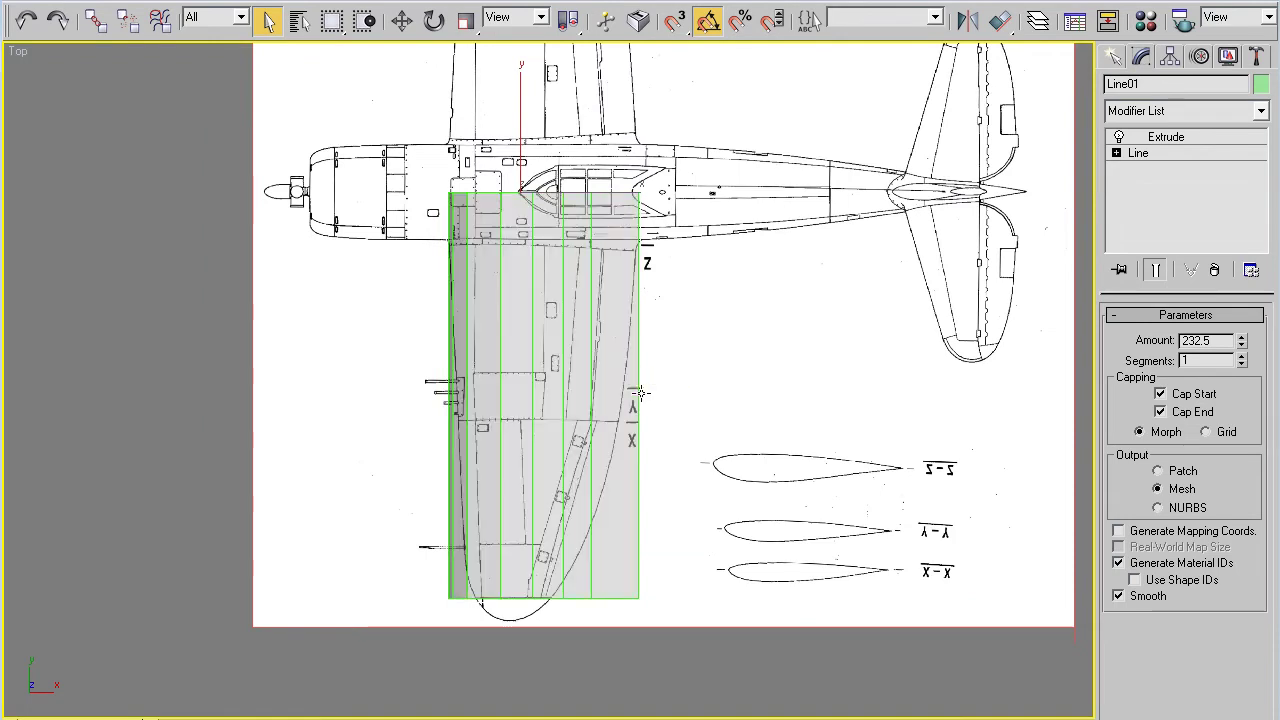
middle_click_drag(641, 393, 645, 267)
scroll(635, 450, "up", 3)
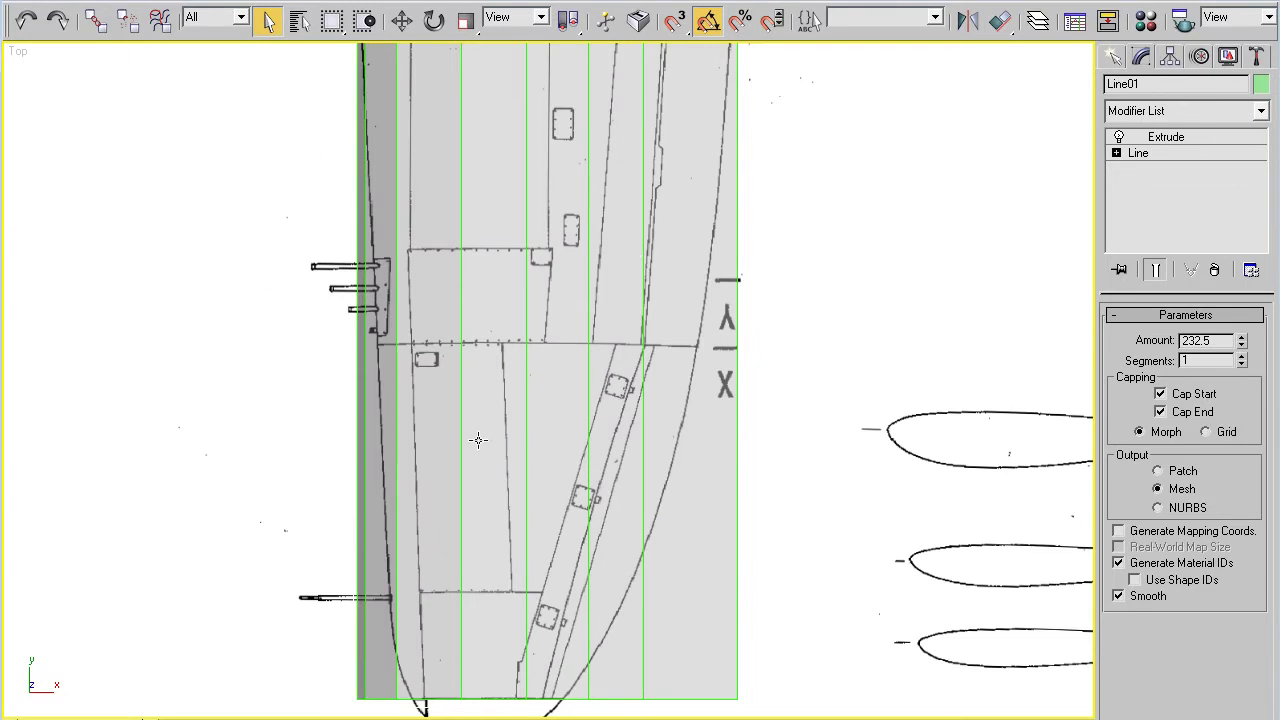
scroll(1006, 437, "down", 1)
scroll(818, 384, "down", 4)
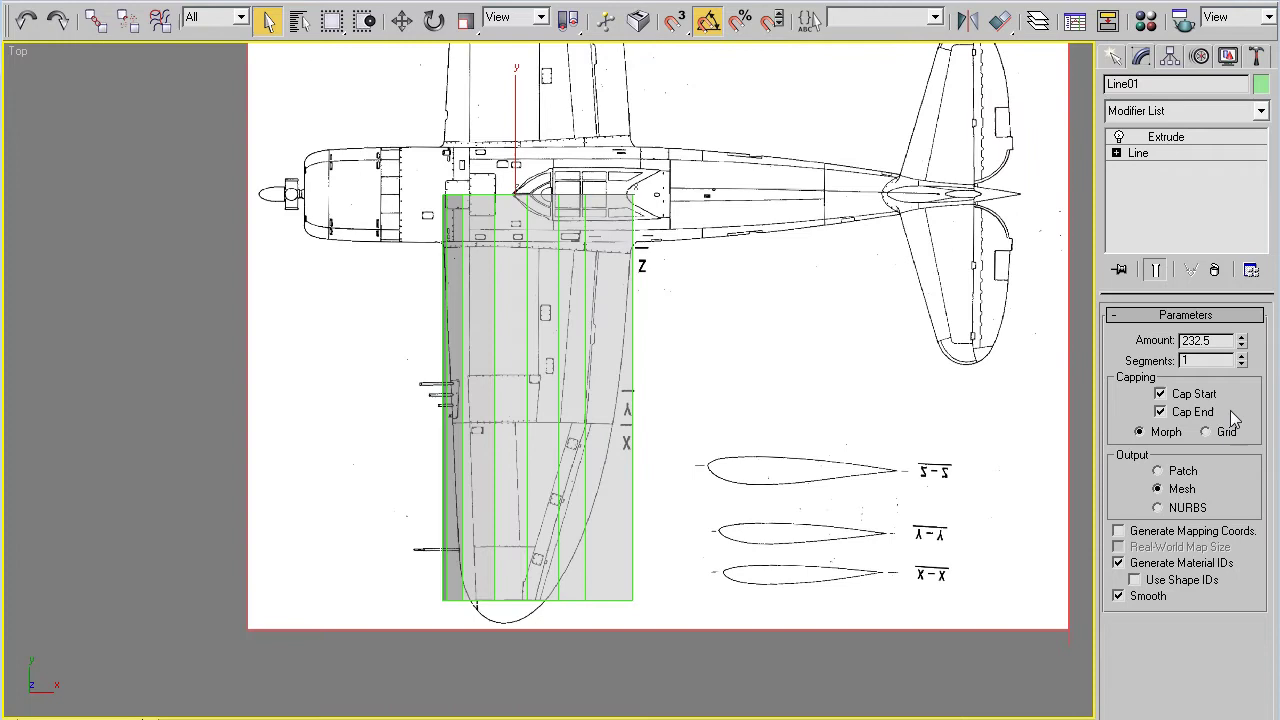
scroll(700, 331, "up", 2)
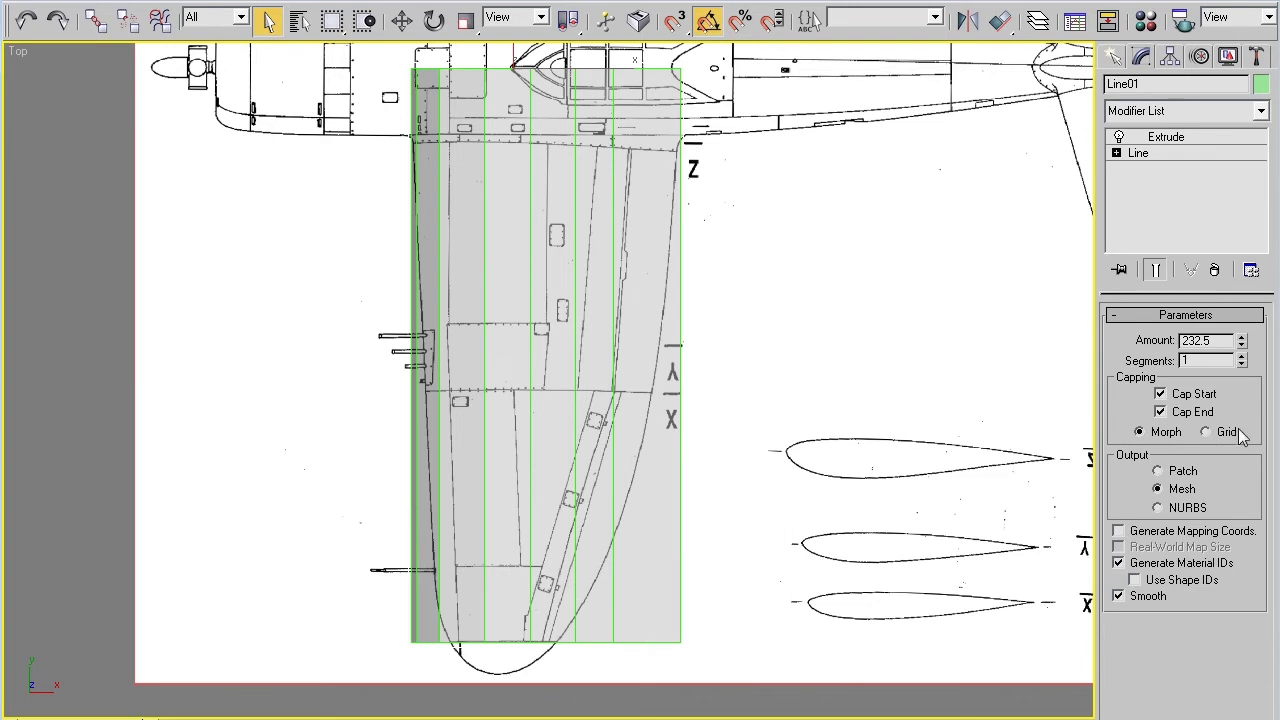
- Set the wing's Extrude segments to 8 to divide it along the span
left_click(1241, 357)
left_click(1241, 357)
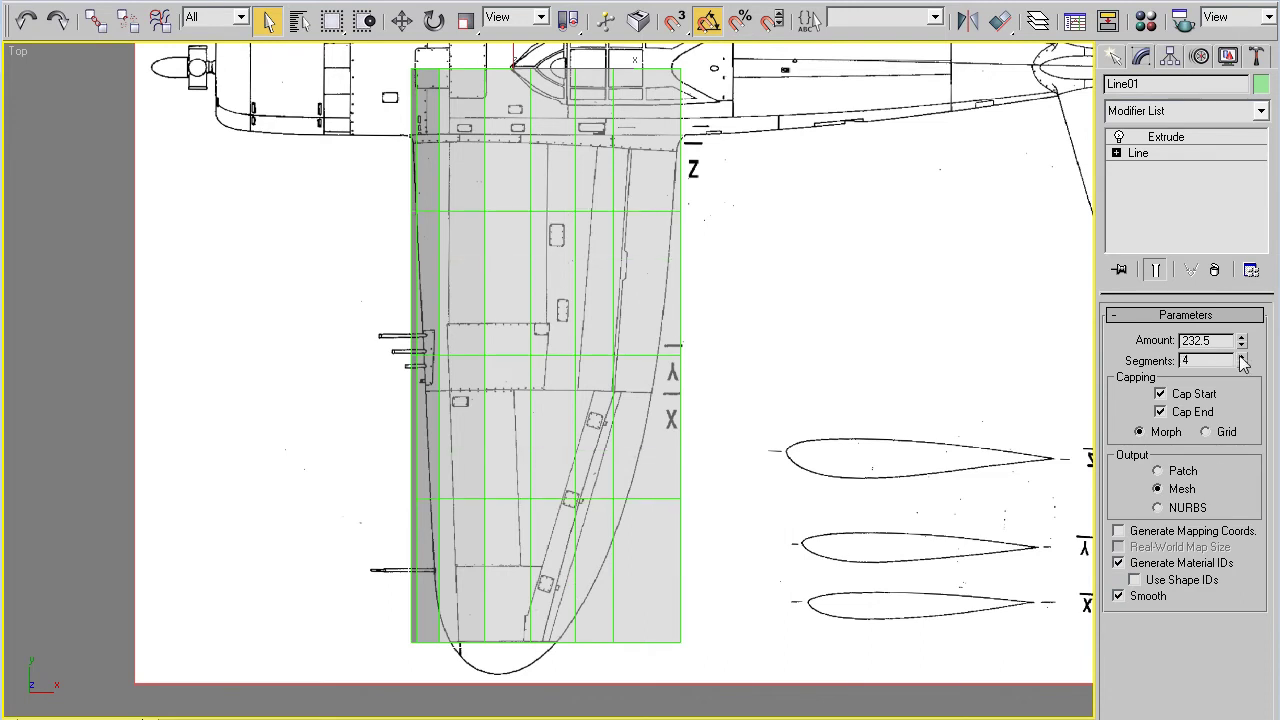
left_click(1241, 357)
left_click(1241, 357)
left_click(1241, 357)
left_click(1241, 356)
left_click(1241, 356)
left_click(1241, 356)
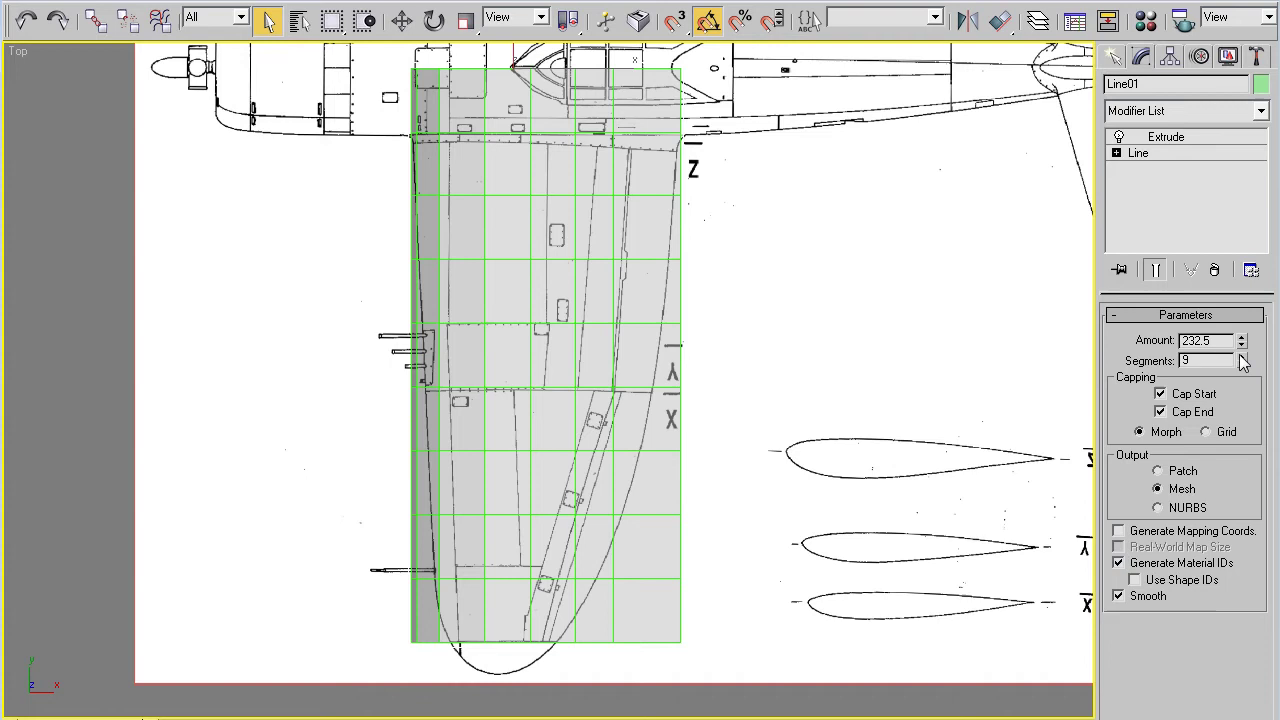
left_click(1241, 364)
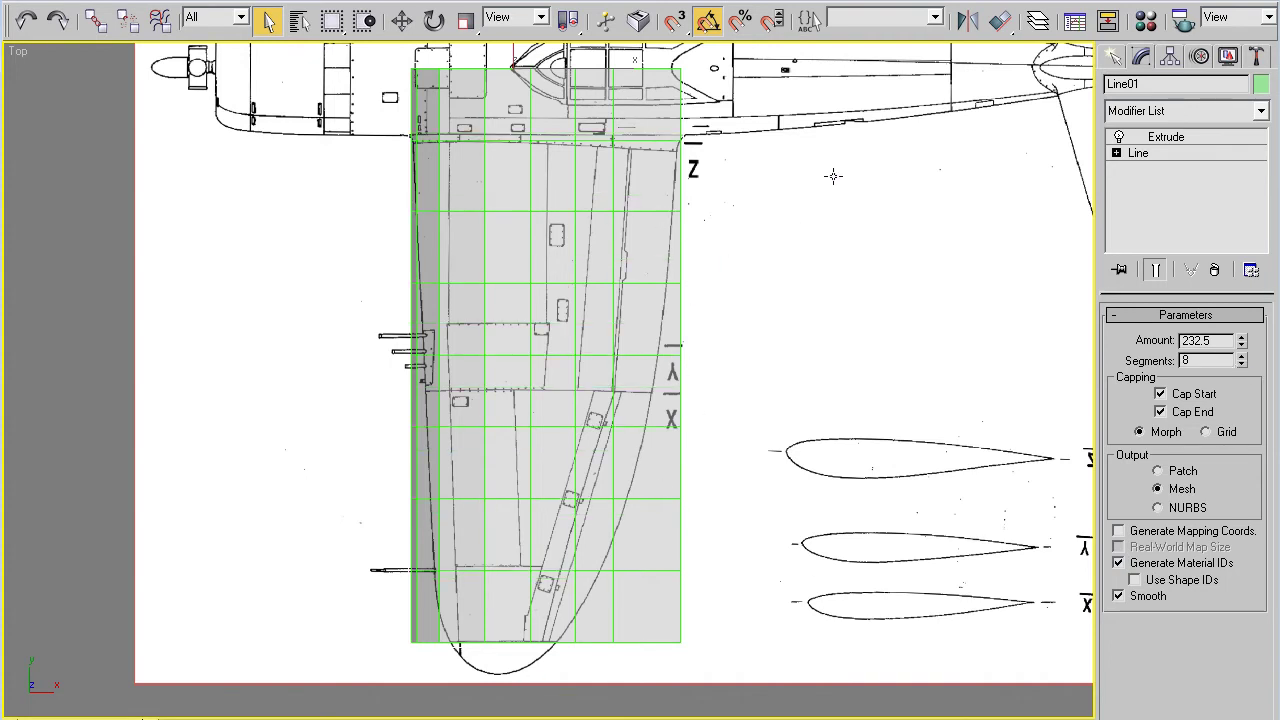
- Add an Edit Poly modifier above the Extrude and enter vertex editing
left_click(1261, 112)
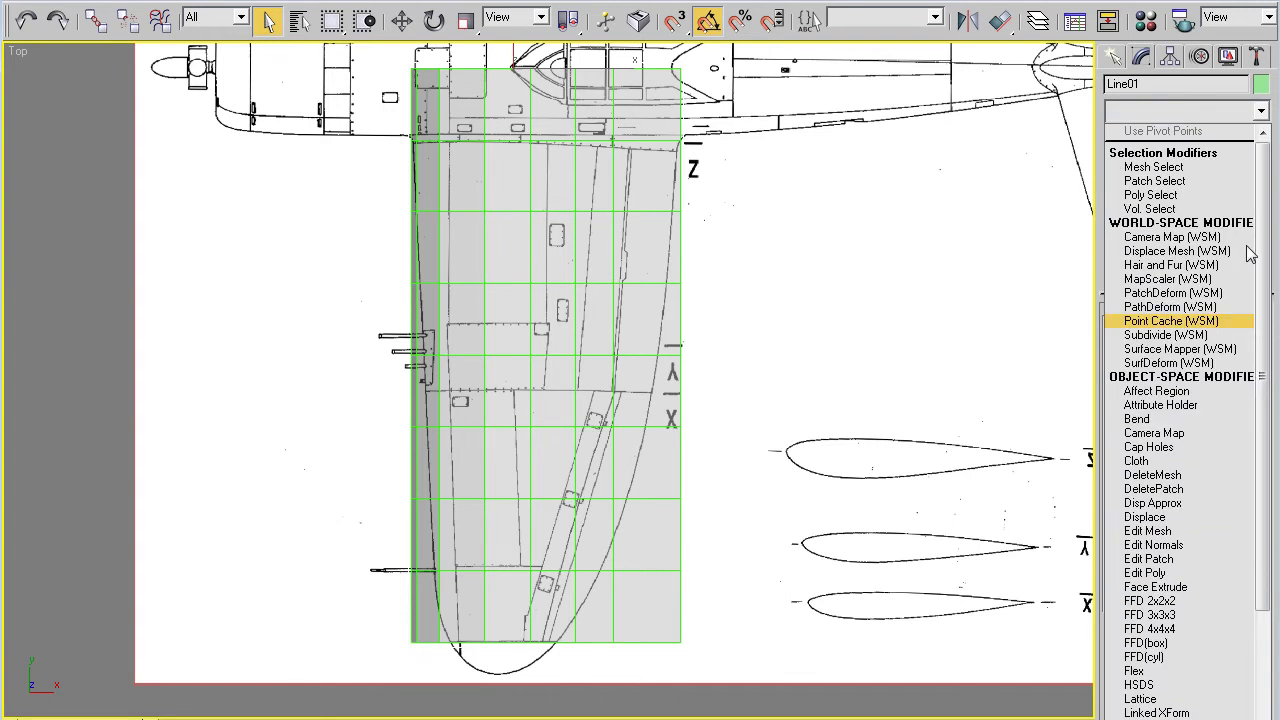
left_click(1188, 574)
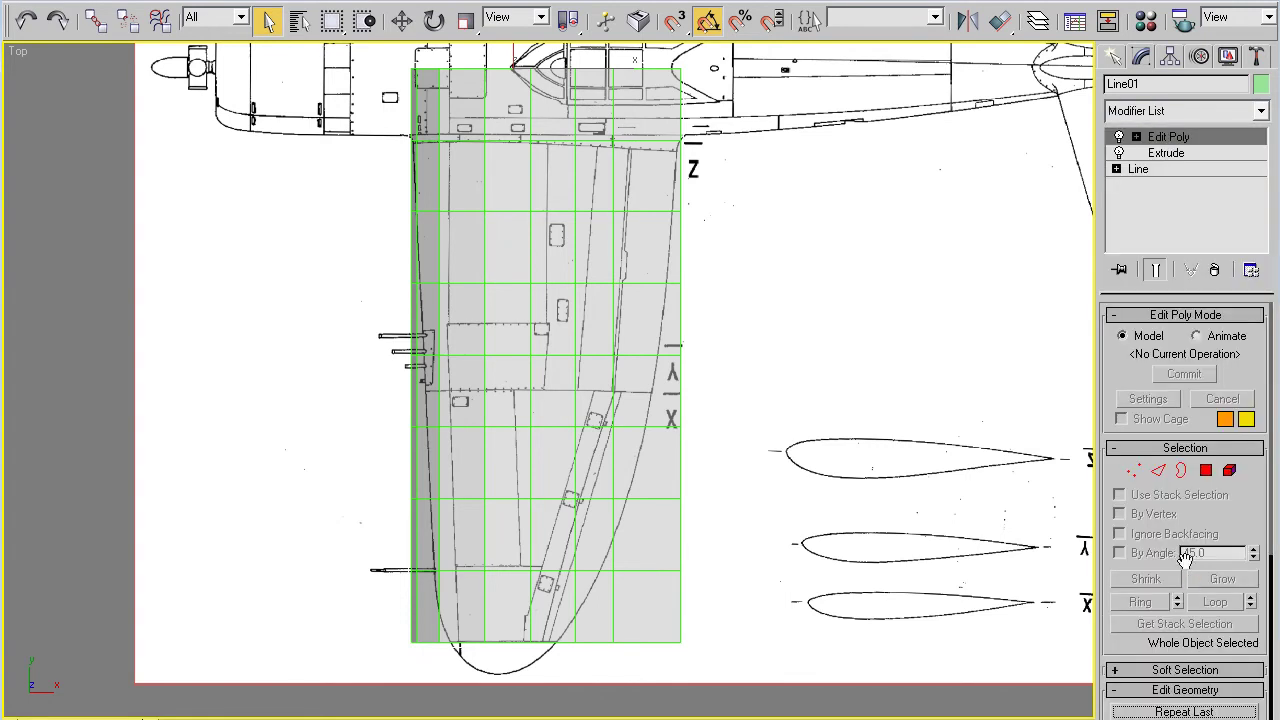
left_click(1135, 472)
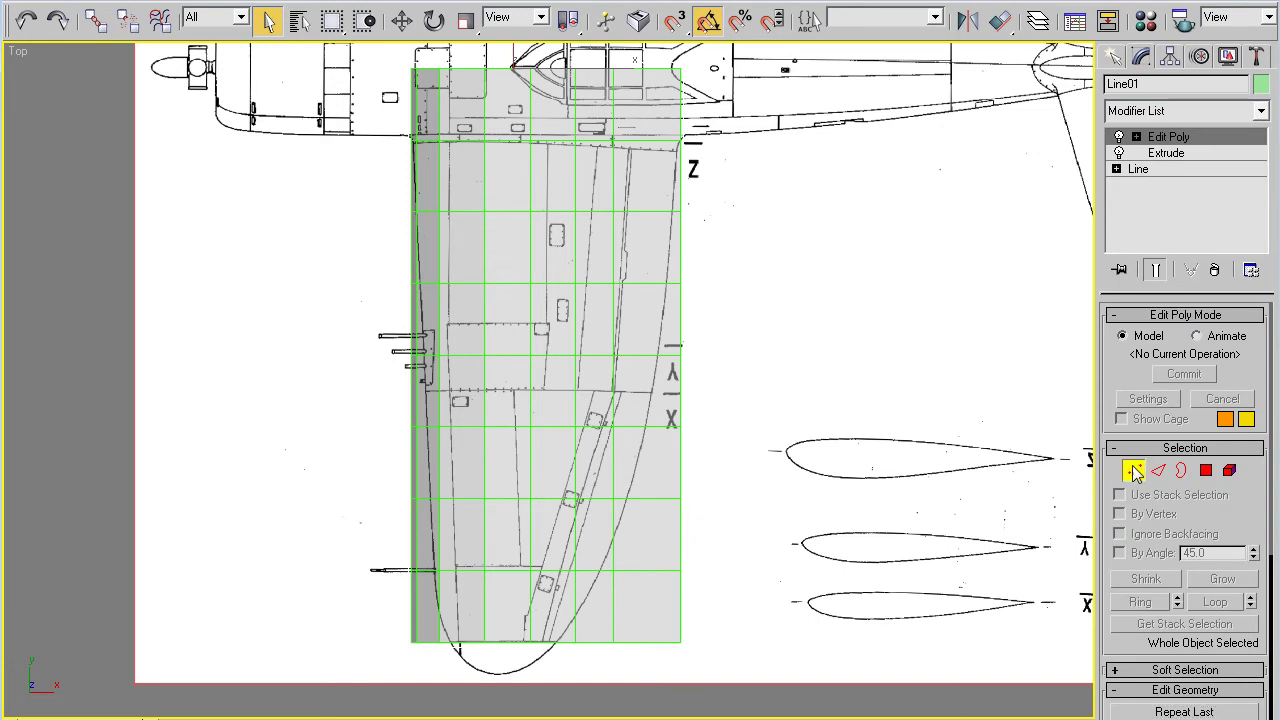
- Select the vertex row at the wing root beside the Z mark and scale it slightly narrower along X
scroll(734, 423, "up", 3)
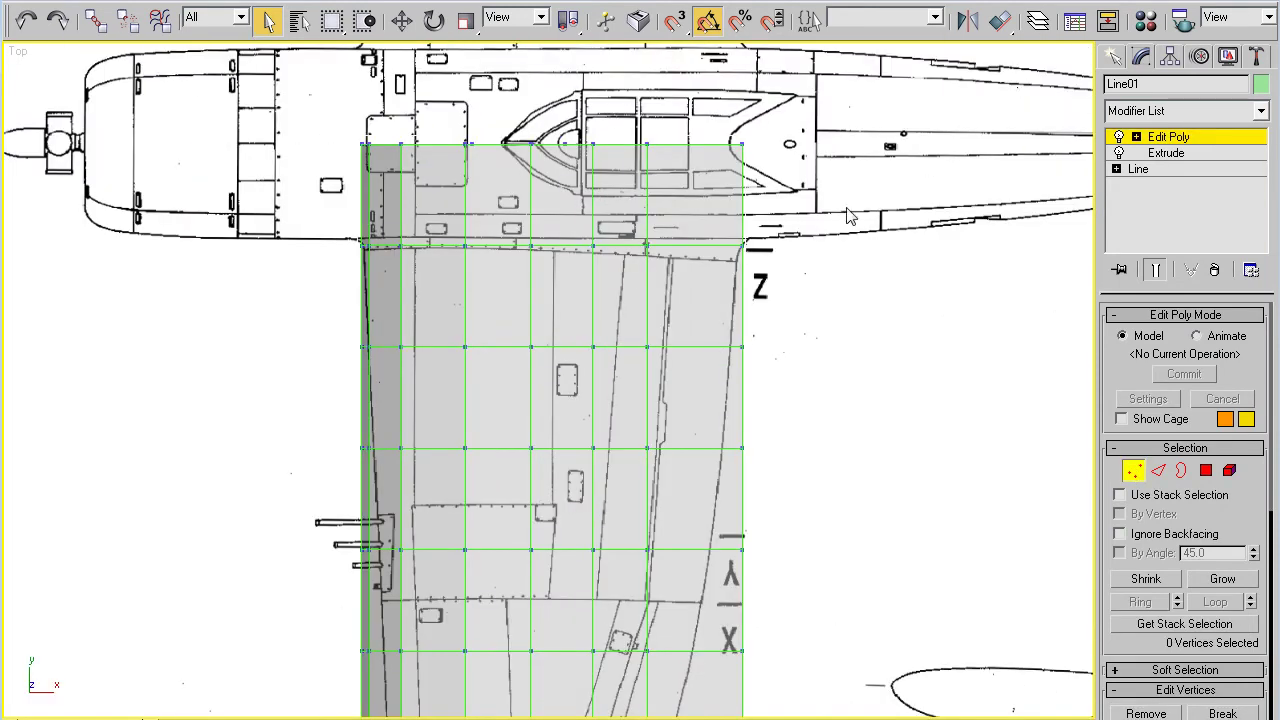
left_click_drag(453, 308, 450, 306)
left_click_drag(828, 213, 233, 257)
left_click(466, 23)
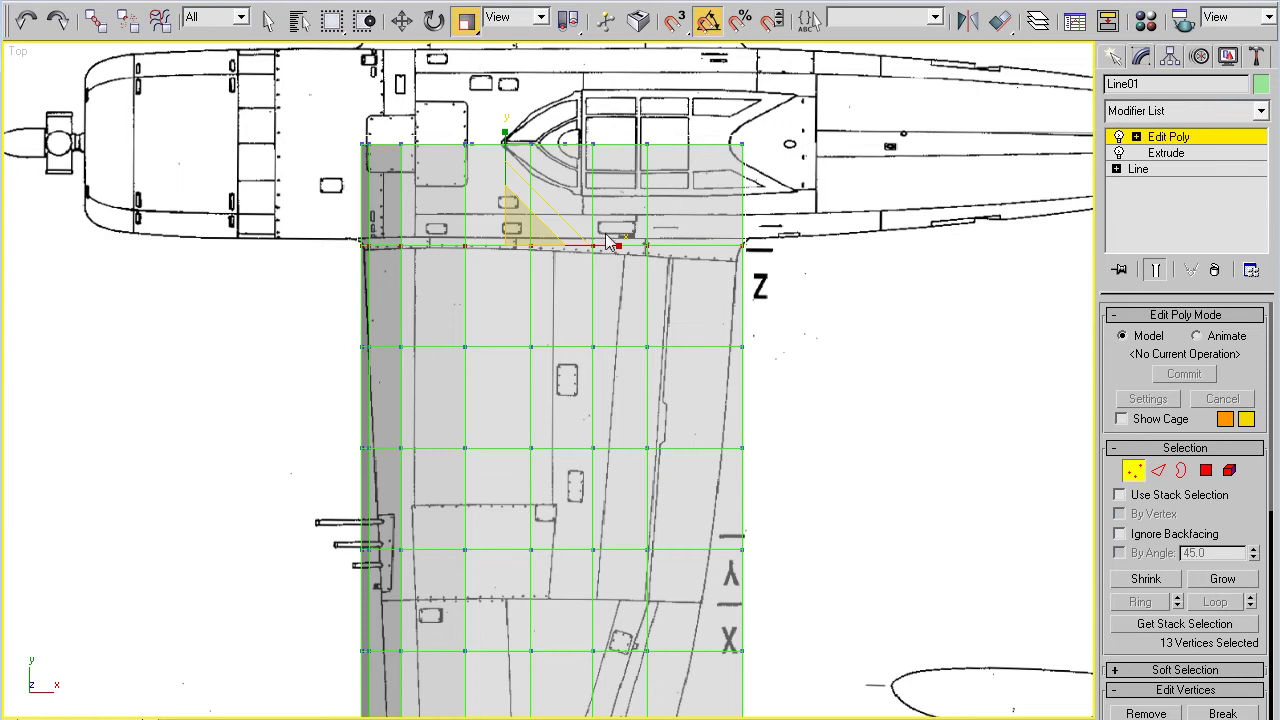
scroll(606, 248, "up", 2)
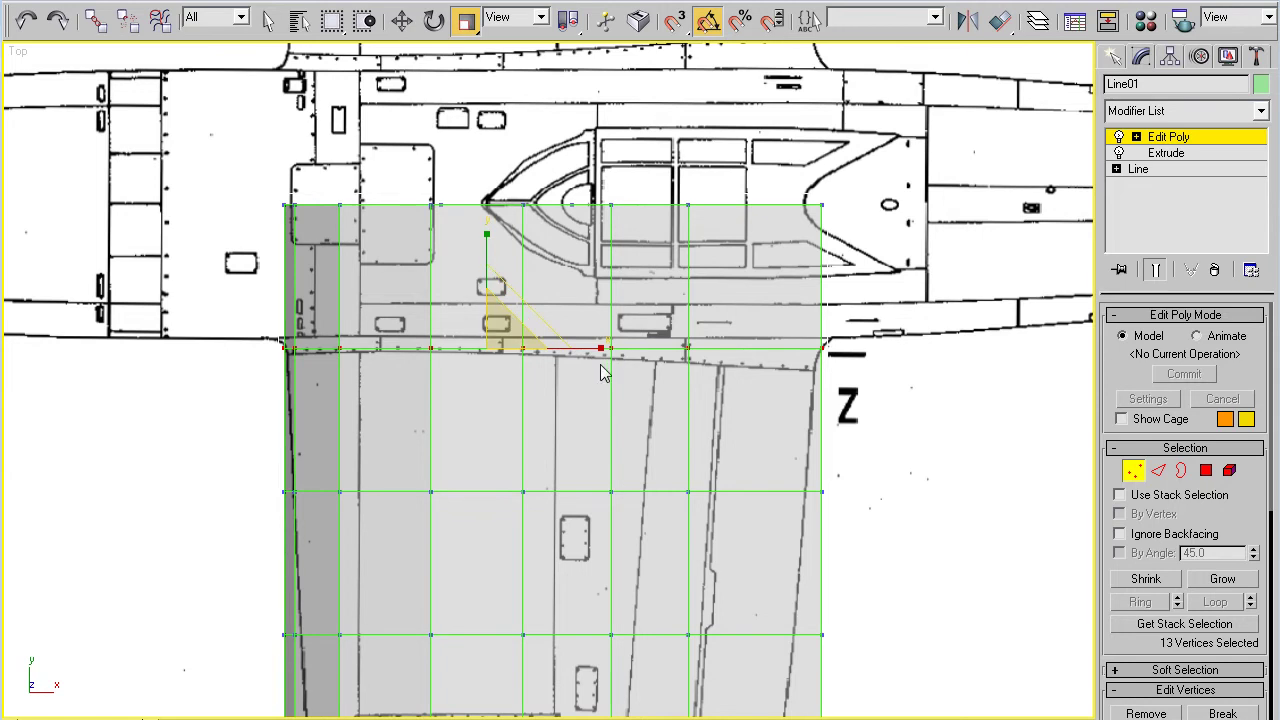
mouse_move(592, 350)
left_mouse_down()
mouse_move(580, 352)
mouse_move(640, 352)
mouse_move(591, 358)
left_mouse_up()
- Scale the next two vertex rows outboard of the root along X to match the blueprint's wing outline
middle_click_drag(629, 466, 644, 322)
left_click_drag(869, 303, 250, 388)
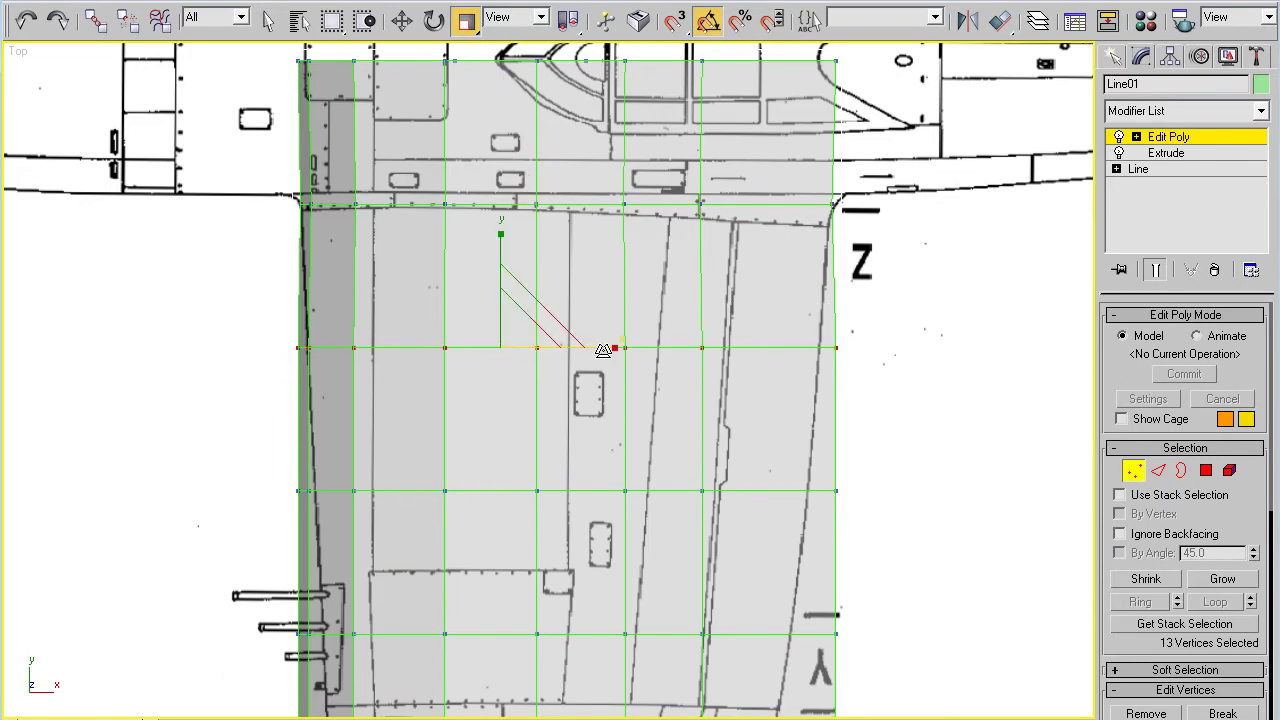
left_click_drag(604, 352, 599, 350)
middle_click_drag(599, 350, 683, 280)
left_click_drag(914, 306, 517, 400)
left_click_drag(604, 372, 594, 354)
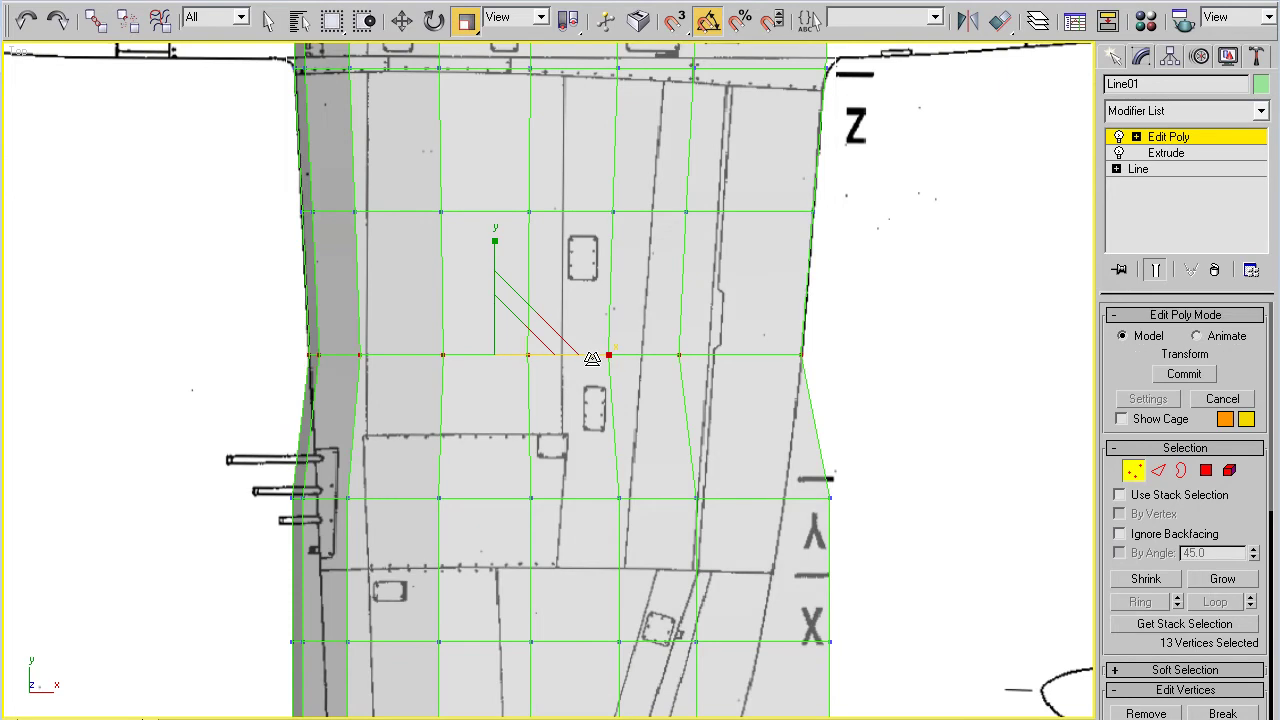
- Scale the vertex row near the Y mark along X until its ends meet the leading and trailing edges
left_click_drag(980, 463, 345, 525)
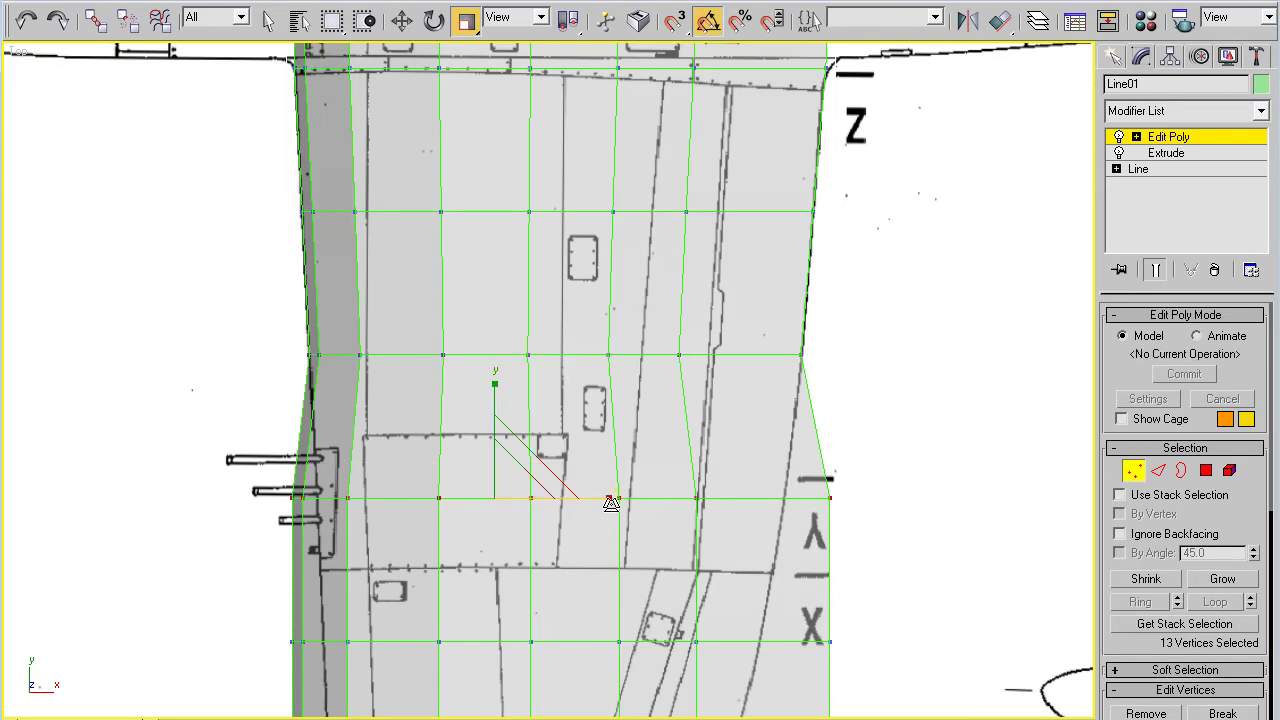
left_click_drag(608, 502, 594, 505)
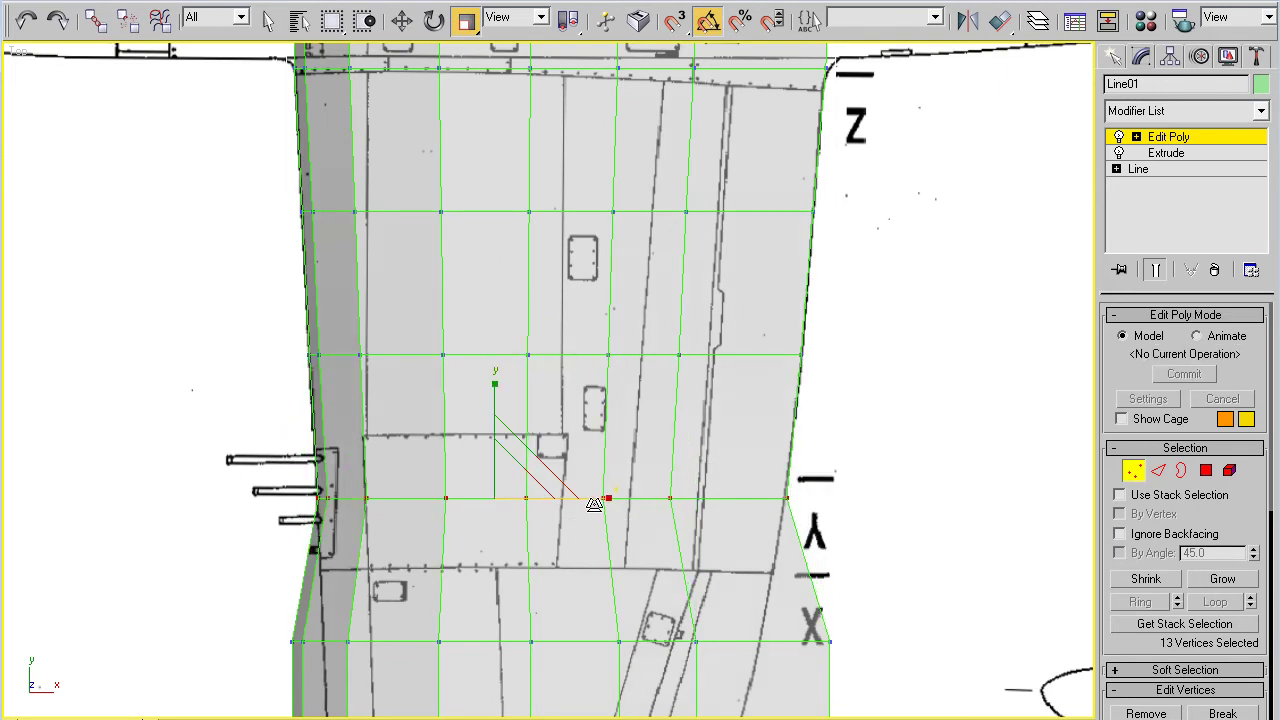
middle_click_drag(592, 510, 590, 298)
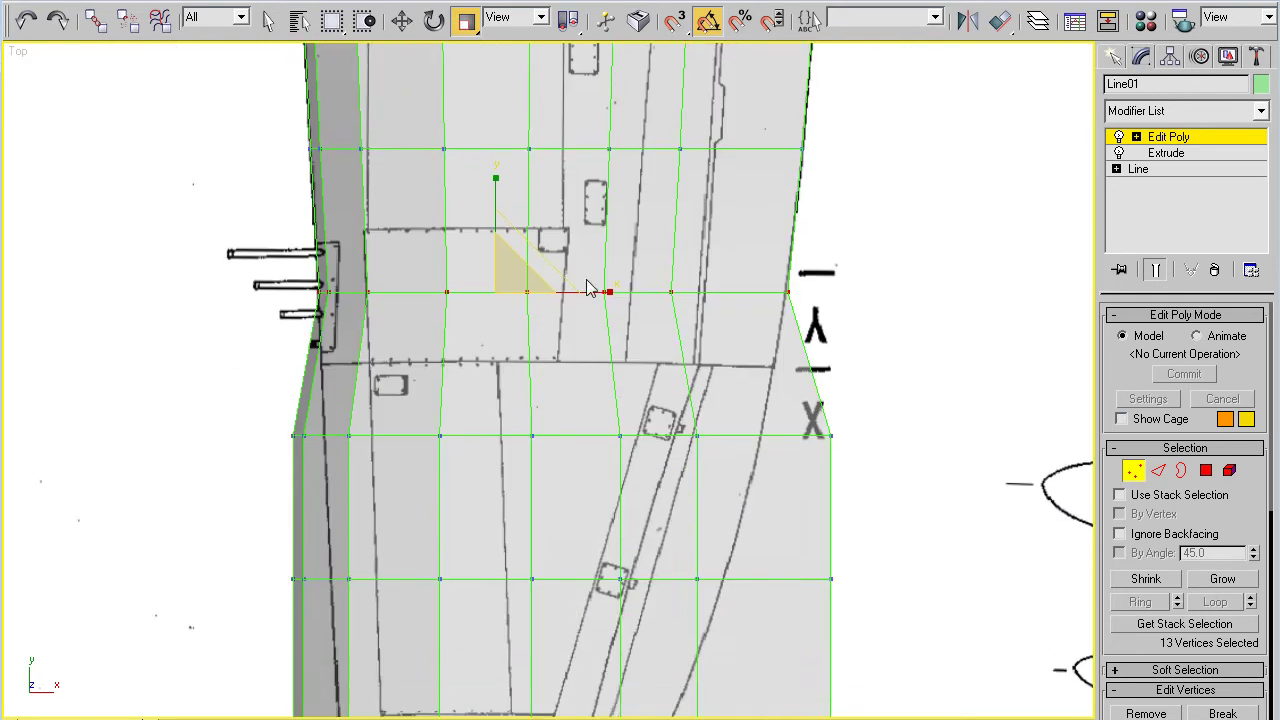
scroll(591, 296, "up", 2)
left_click_drag(583, 257, 583, 259)
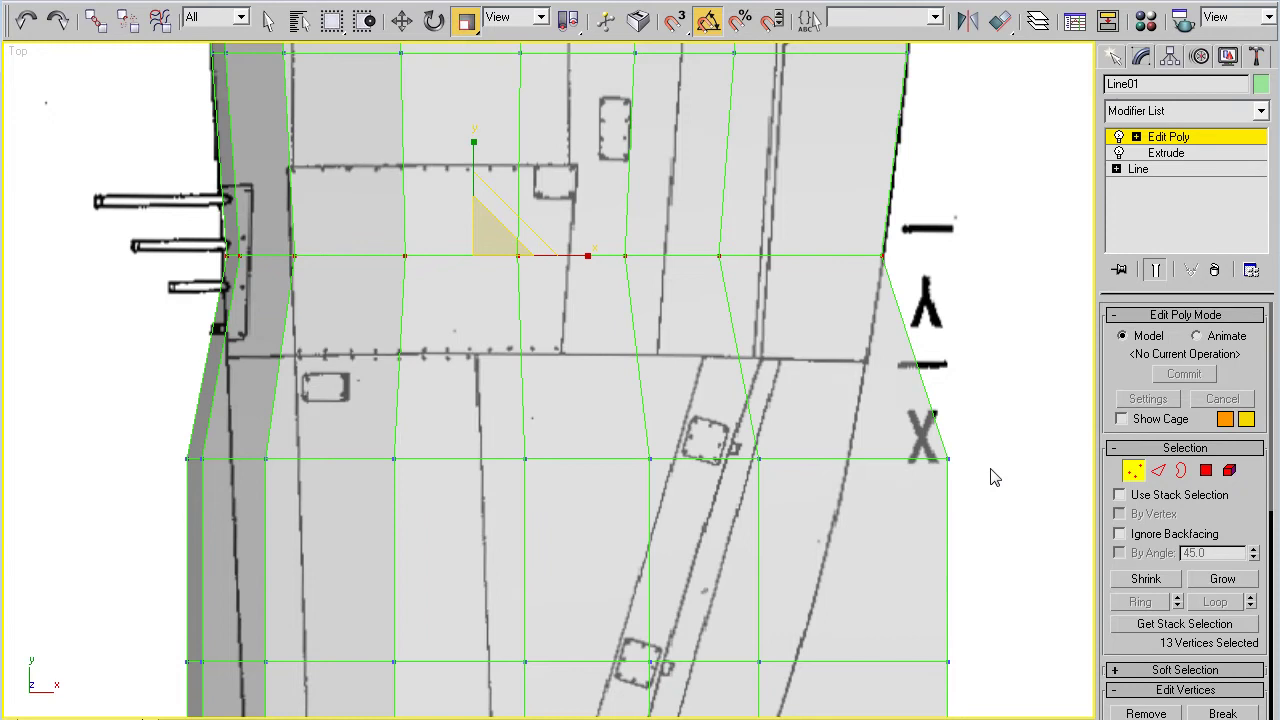
- Scale the vertex row beside the X mark and shift it onto the outline, then nudge the Y-mark row towards the leading edge
left_click_drag(980, 437, 163, 497)
mouse_move(590, 478)
left_mouse_down()
mouse_move(549, 463)
mouse_move(571, 463)
left_mouse_up()
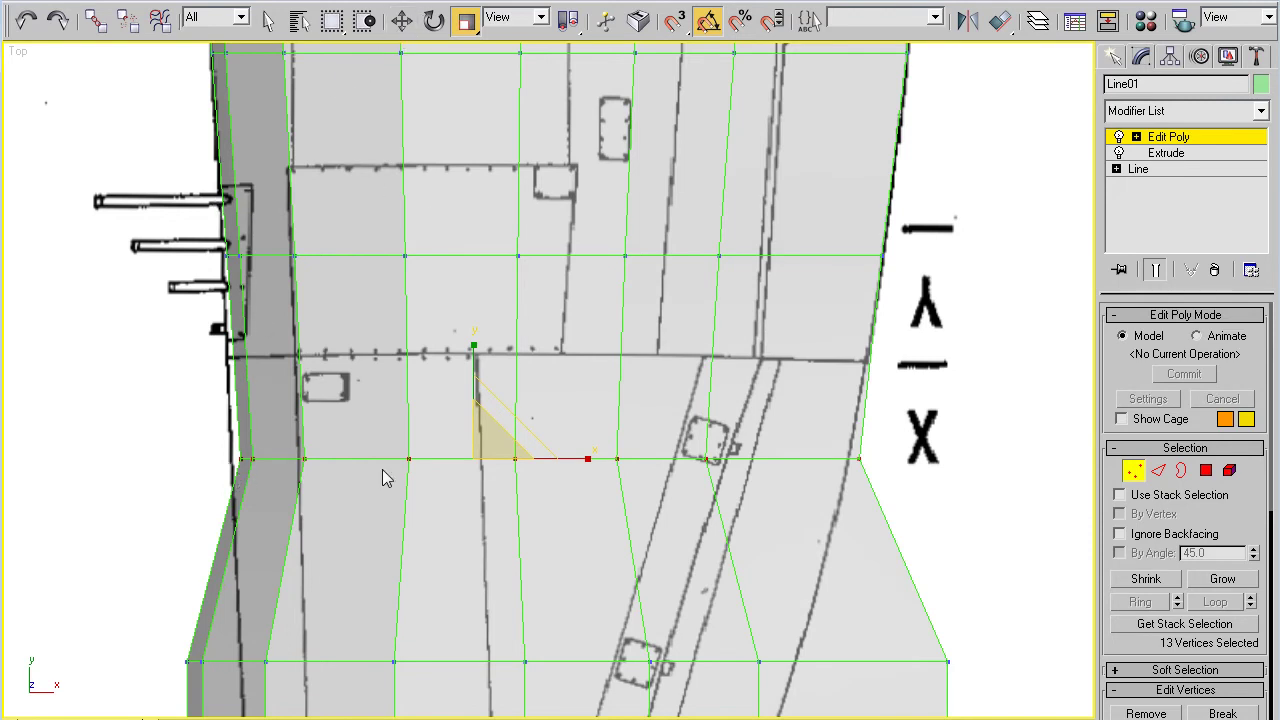
left_click(400, 22)
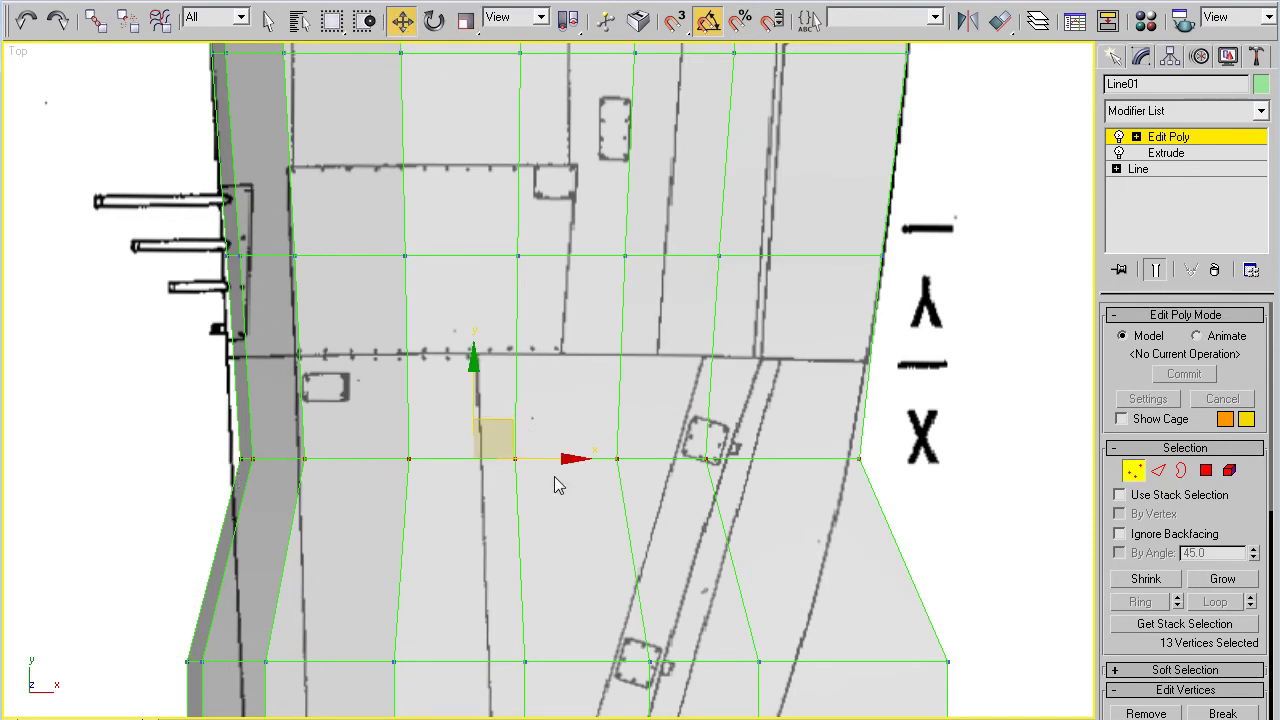
left_click_drag(551, 460, 541, 462)
left_click_drag(912, 228, 57, 299)
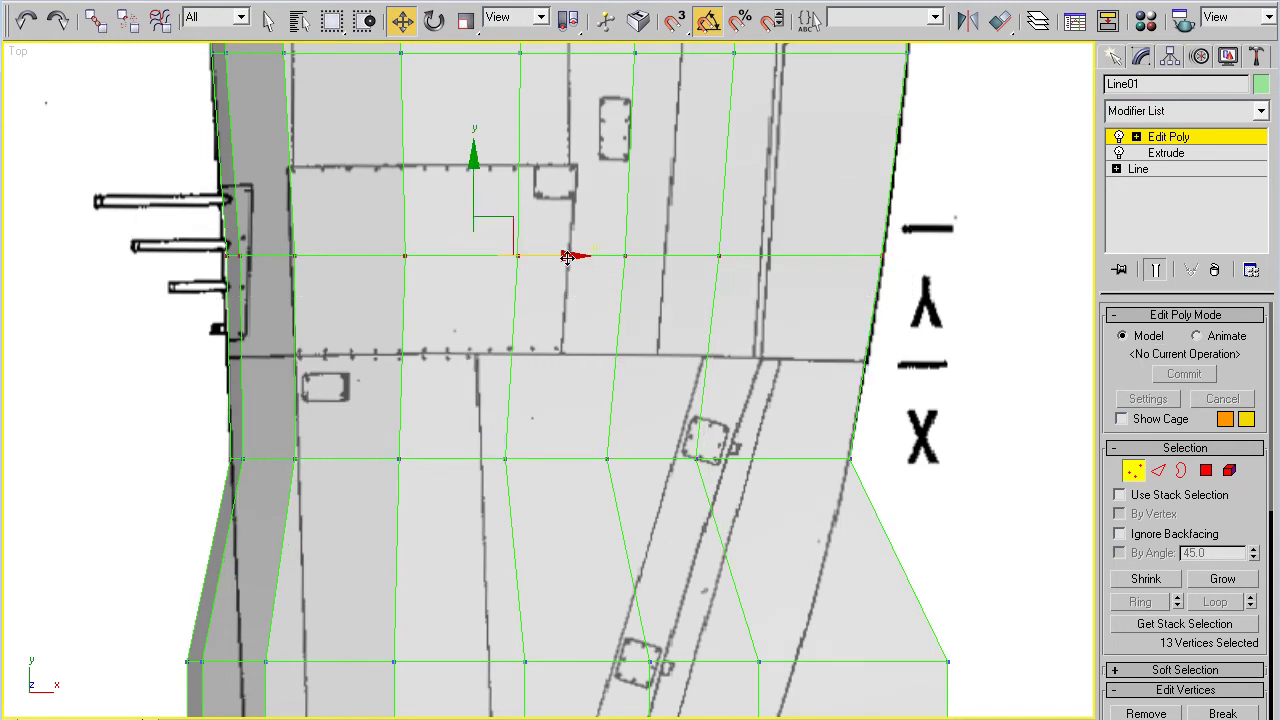
left_click_drag(567, 258, 564, 259)
- Scale the vertex row midway between the X mark and the outboard probe along X and move it onto the wing outline
middle_click_drag(495, 667, 488, 303)
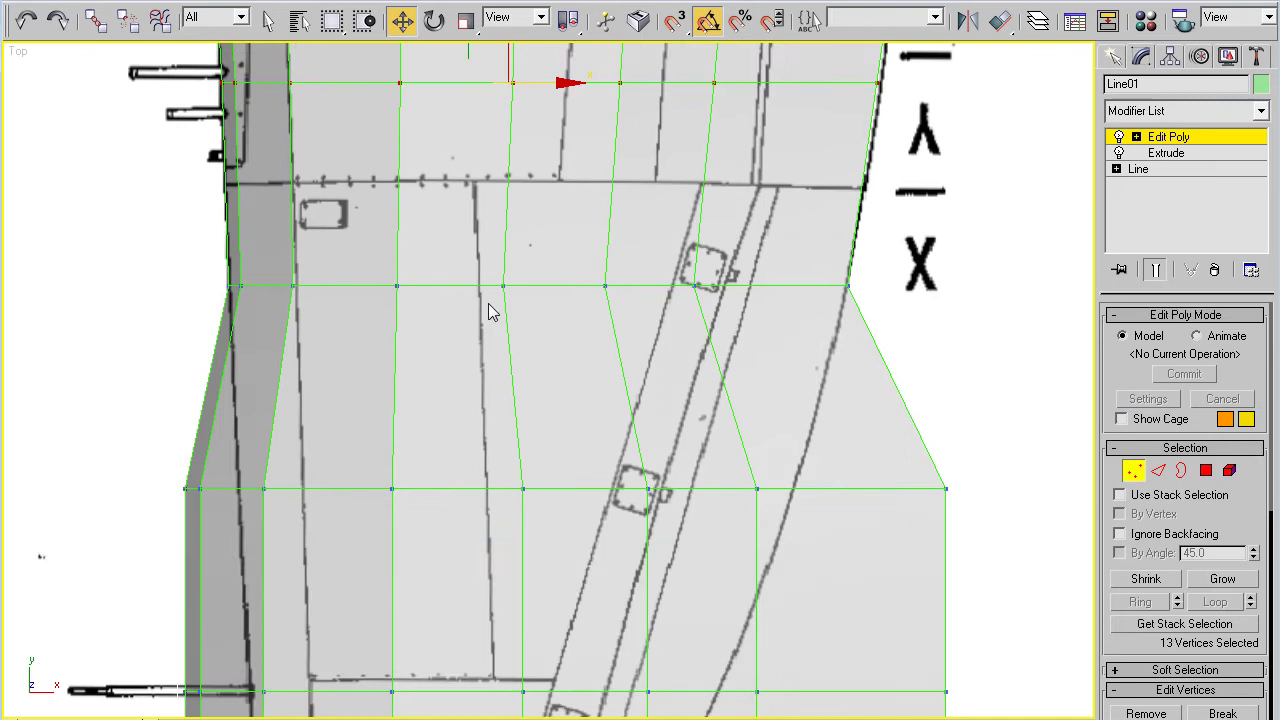
left_click(800, 503)
left_click_drag(150, 462, 1007, 506)
left_click(465, 20)
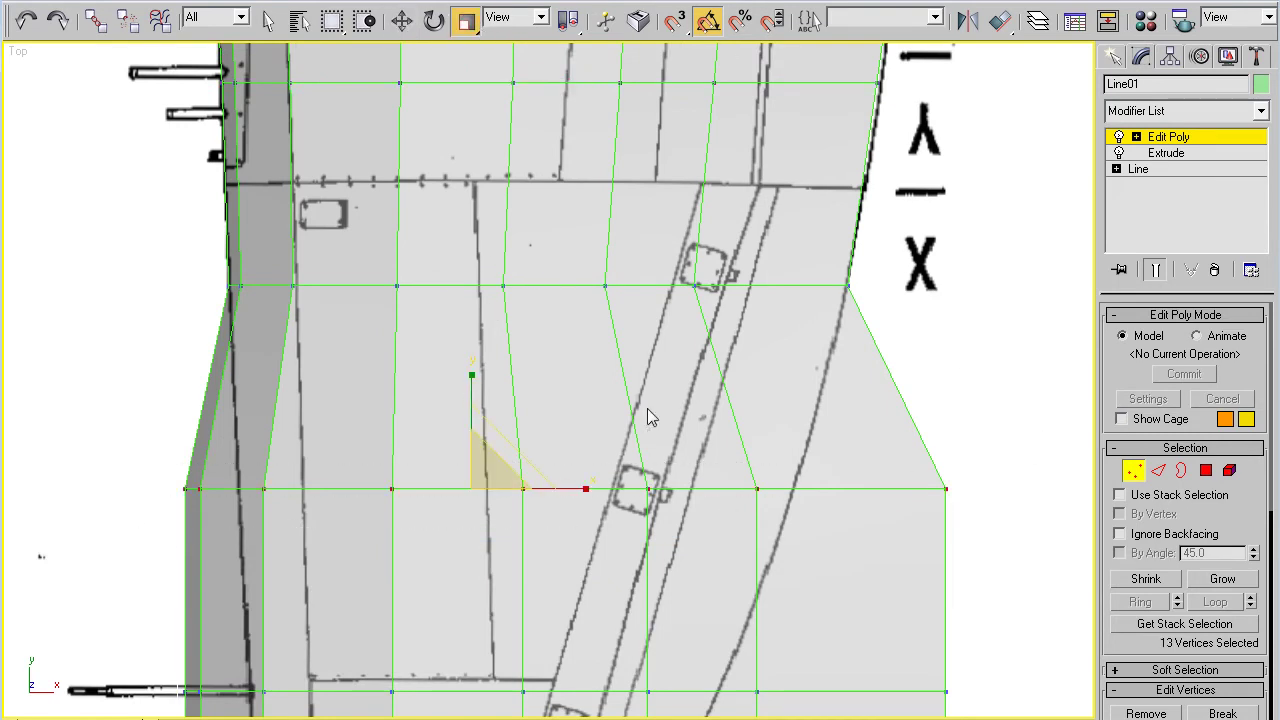
left_click_drag(578, 488, 548, 491)
left_click(553, 490)
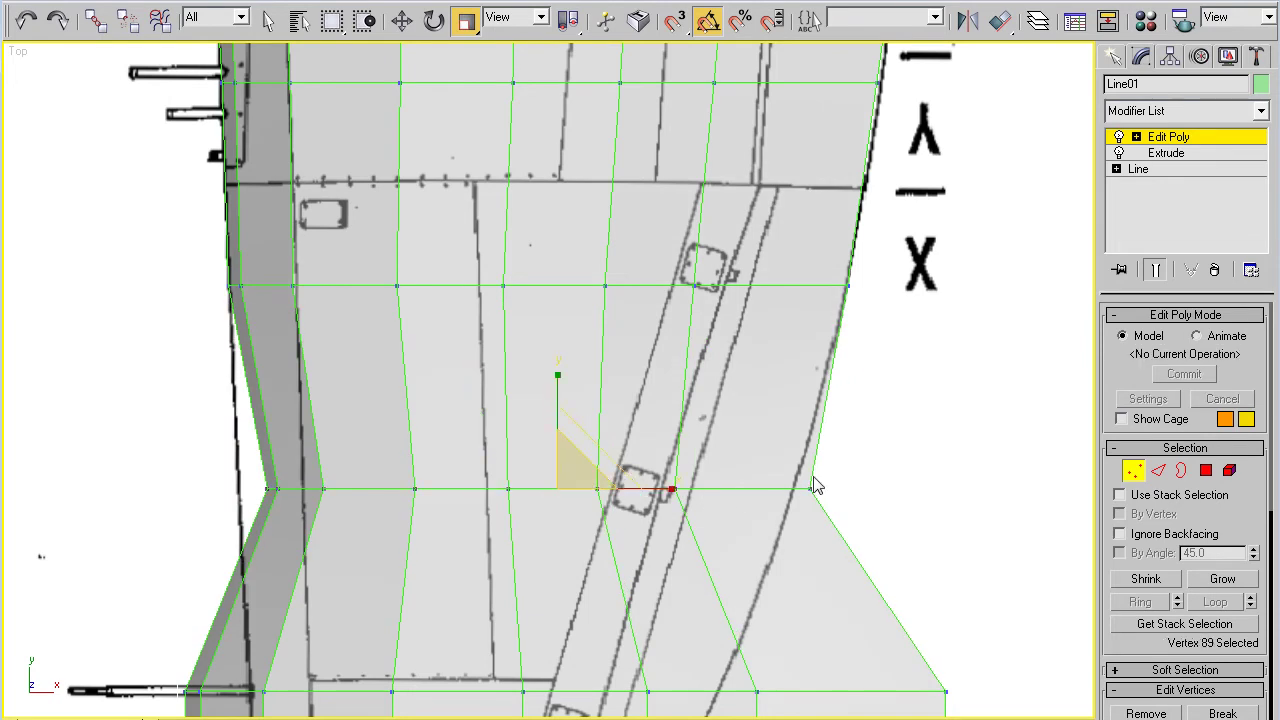
left_click_drag(866, 466, 182, 537)
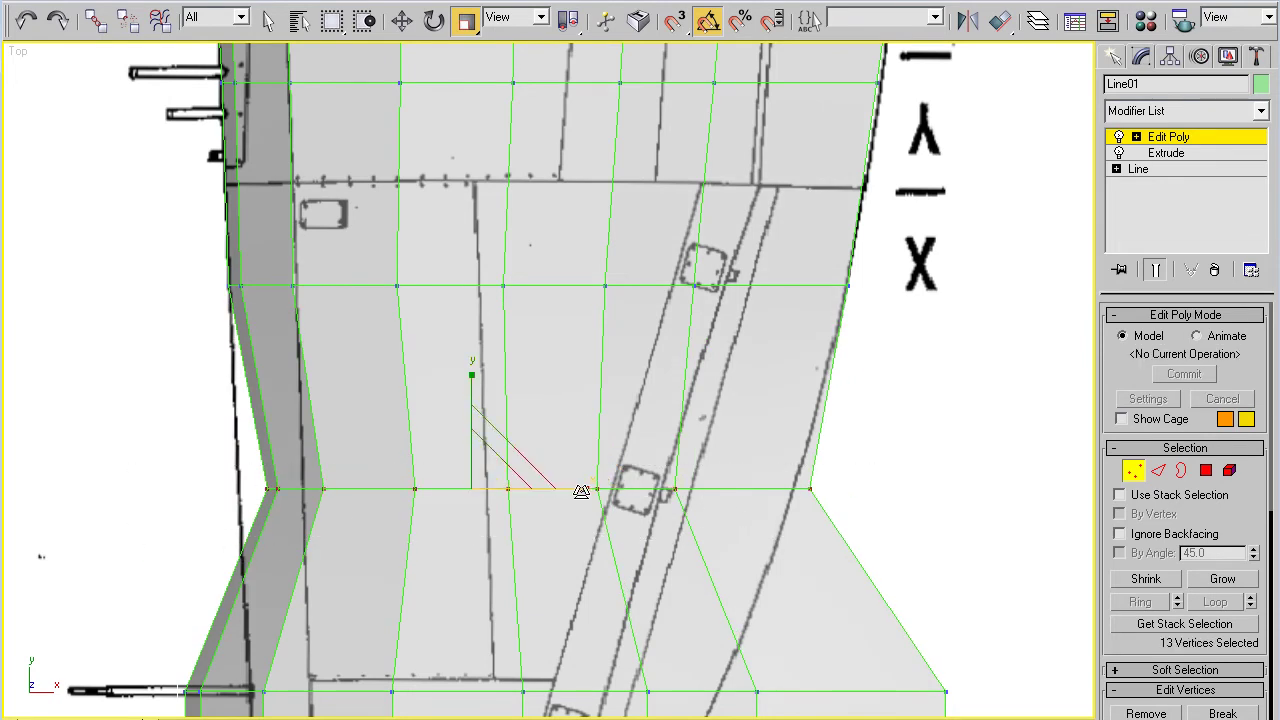
left_click_drag(581, 491, 531, 489)
left_click(401, 20)
- Narrow the vertex row level with the outboard leading-edge probe and move it to fit the tapering wing outline
middle_click_drag(638, 602, 625, 420)
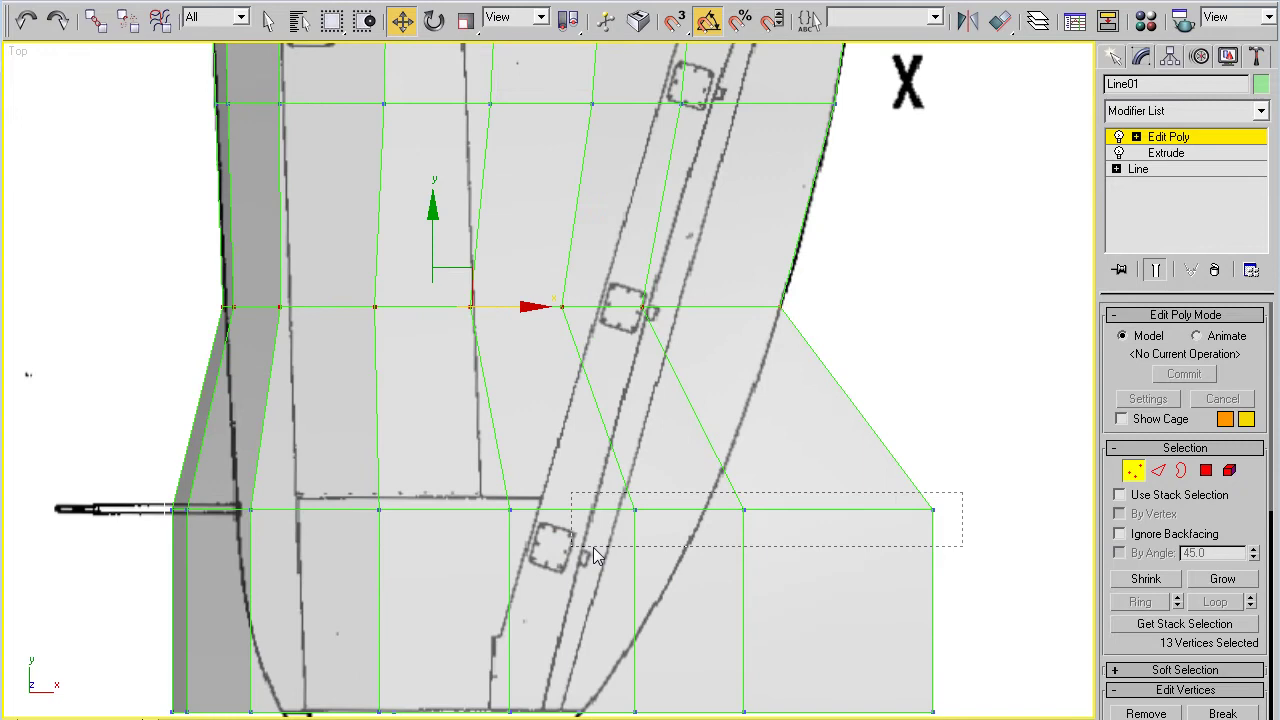
left_click_drag(202, 545, 202, 545)
left_click(465, 20)
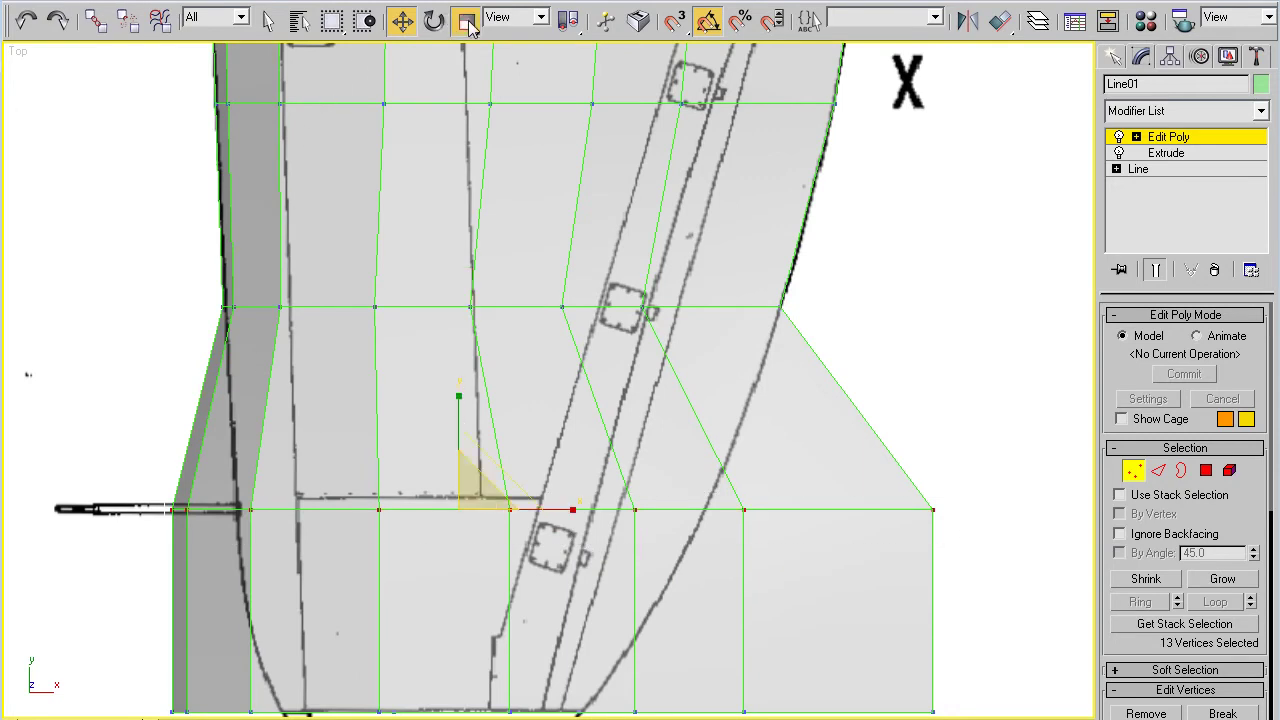
left_click_drag(556, 508, 489, 515)
left_click(401, 22)
- Narrow the outermost vertex row along X and move it so its ends meet the wing outline at the tip joint line
middle_click_drag(505, 587, 484, 378)
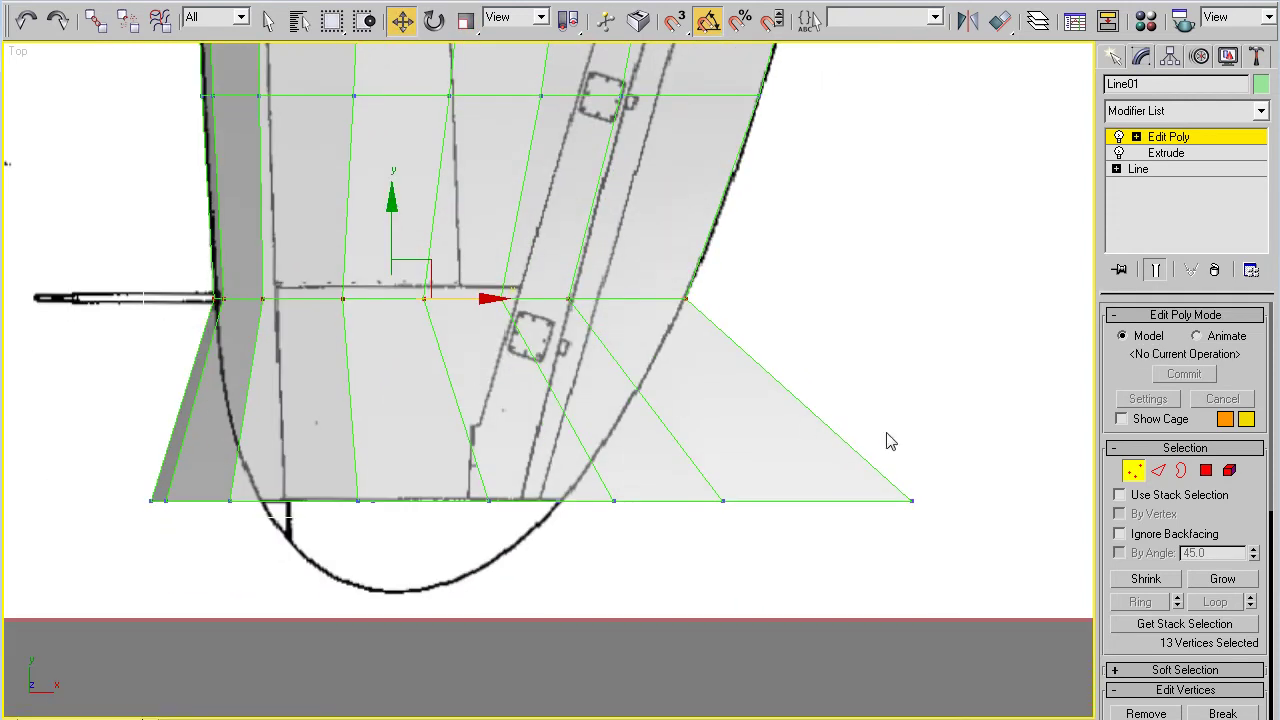
mouse_move(928, 470)
left_mouse_down()
mouse_move(897, 491)
mouse_move(114, 560)
left_mouse_up()
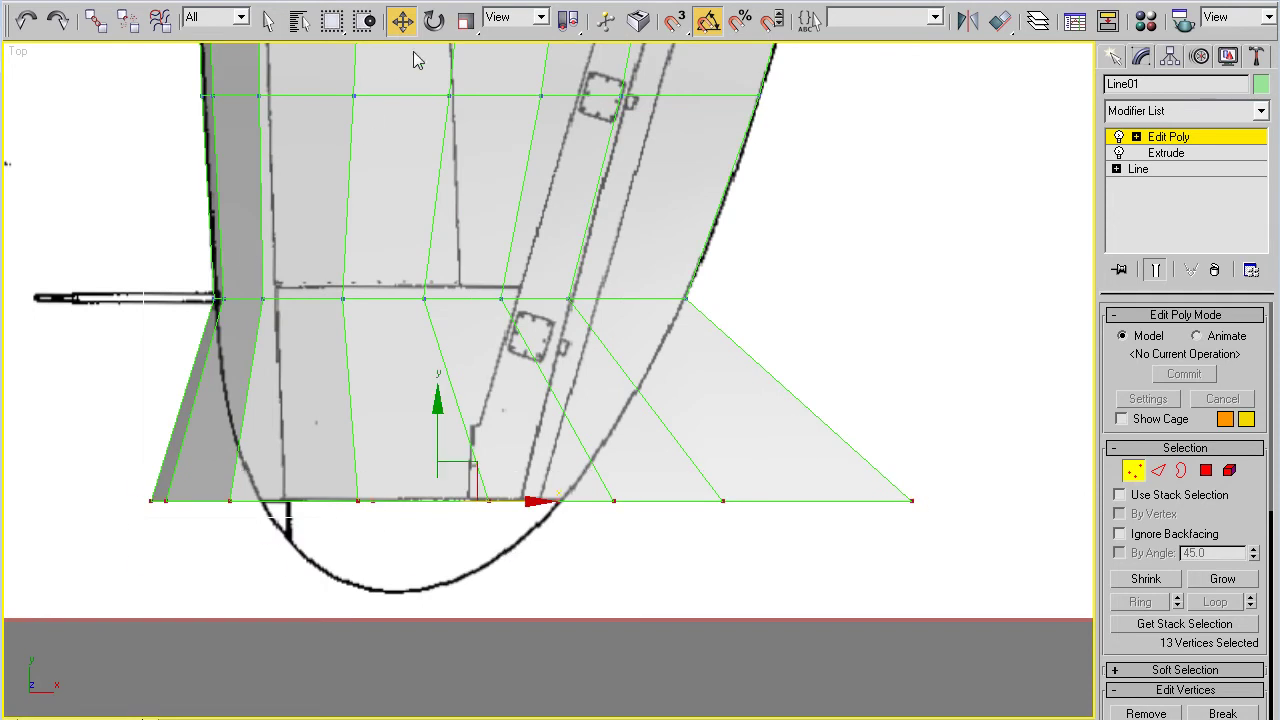
left_click(466, 22)
left_click_drag(543, 503, 434, 516)
left_click(402, 21)
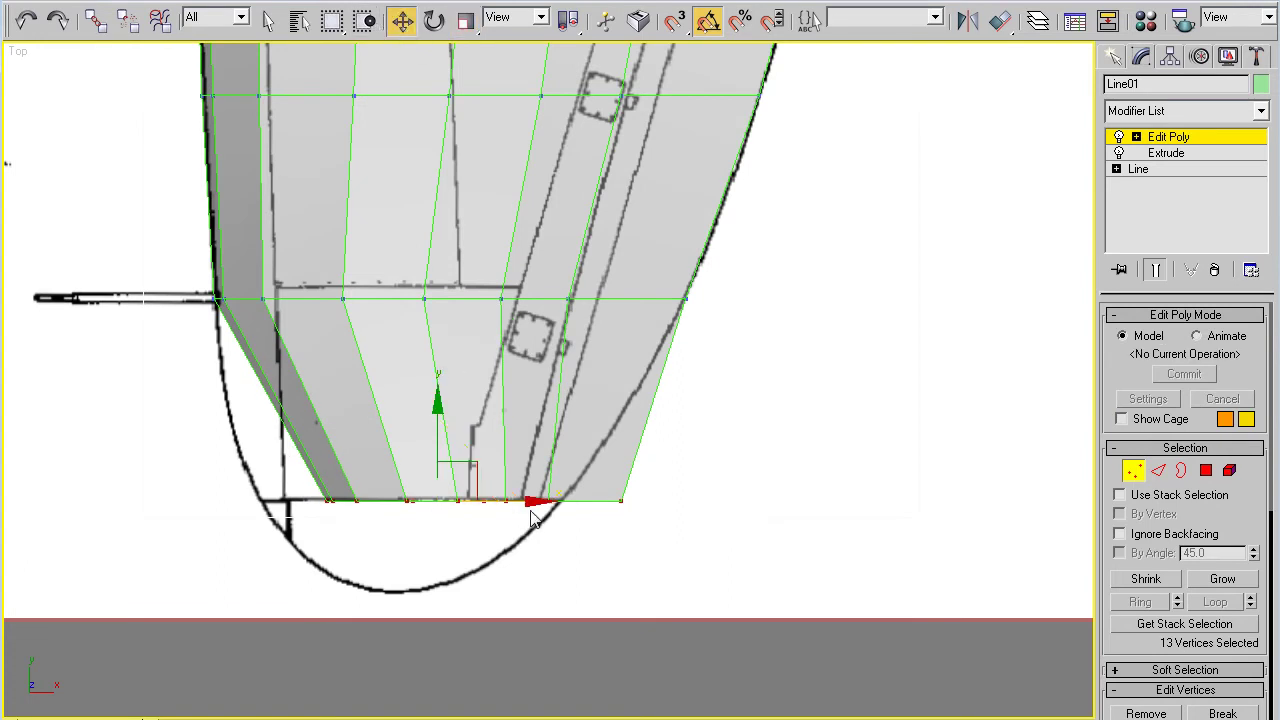
left_click_drag(535, 508, 465, 502)
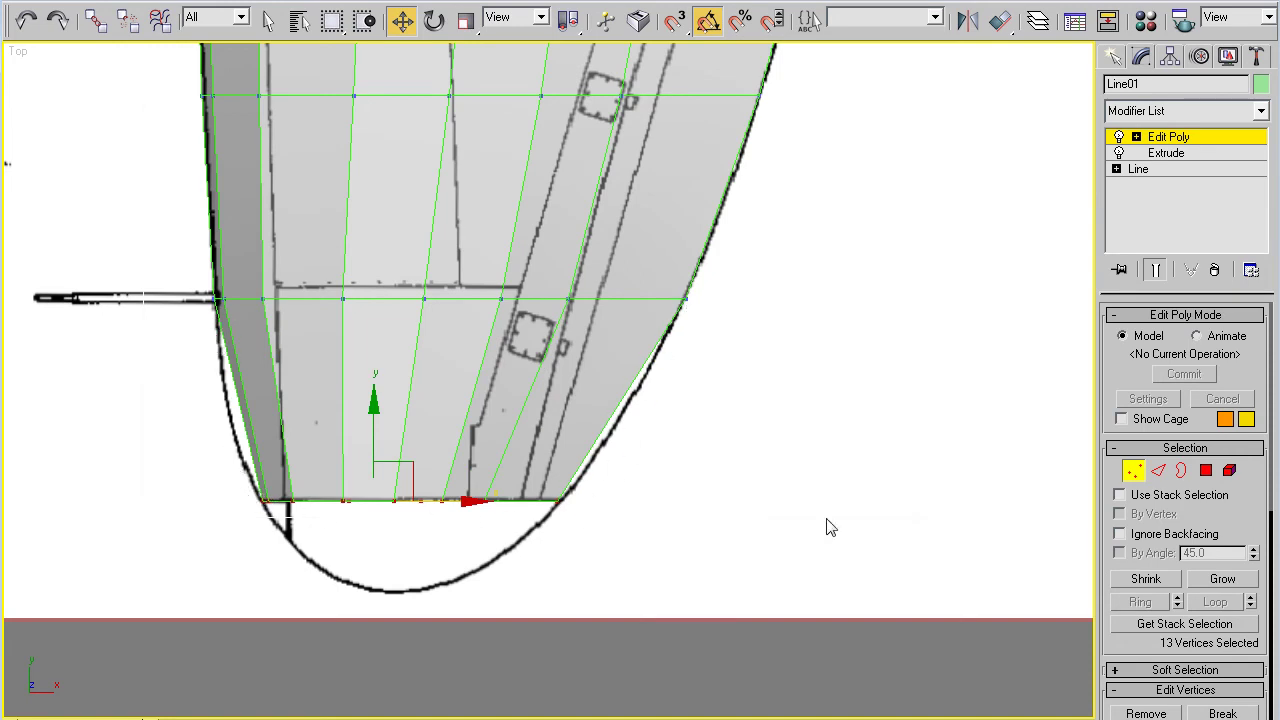
- Select all polygons of the outermost wing segment and apply a Slice modifier to them
left_click(1207, 471)
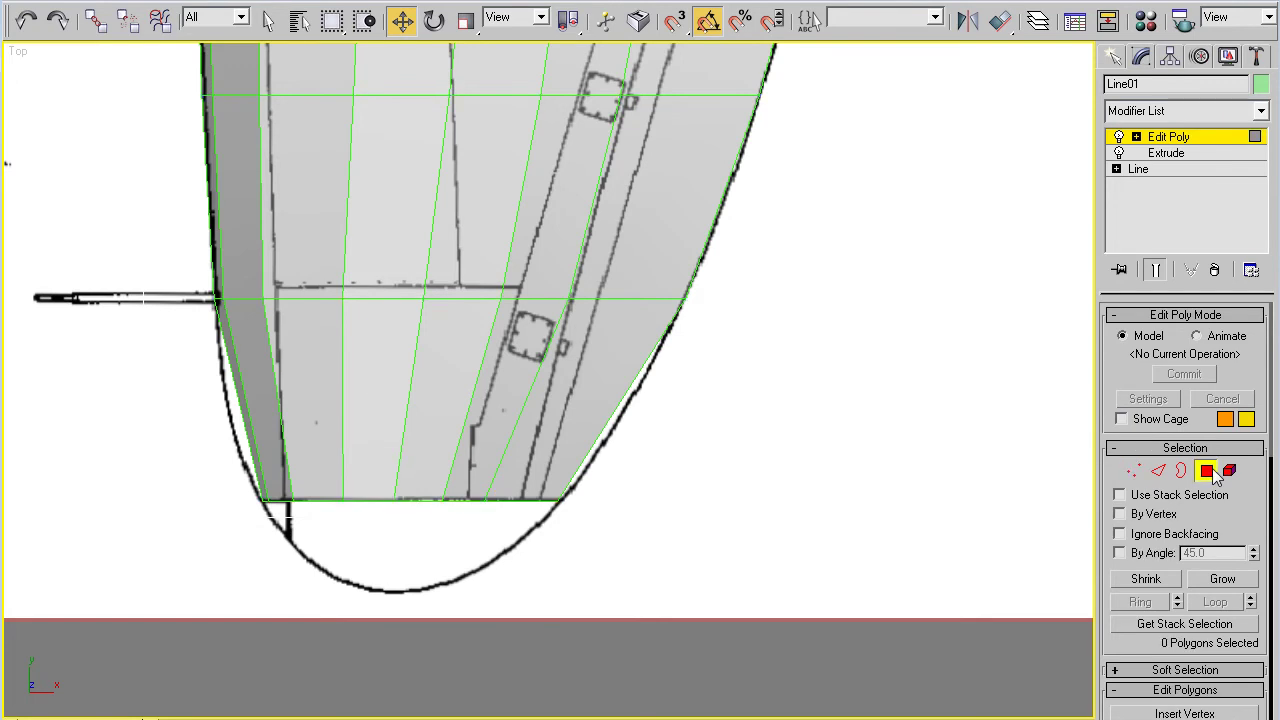
left_click_drag(808, 380, 143, 433)
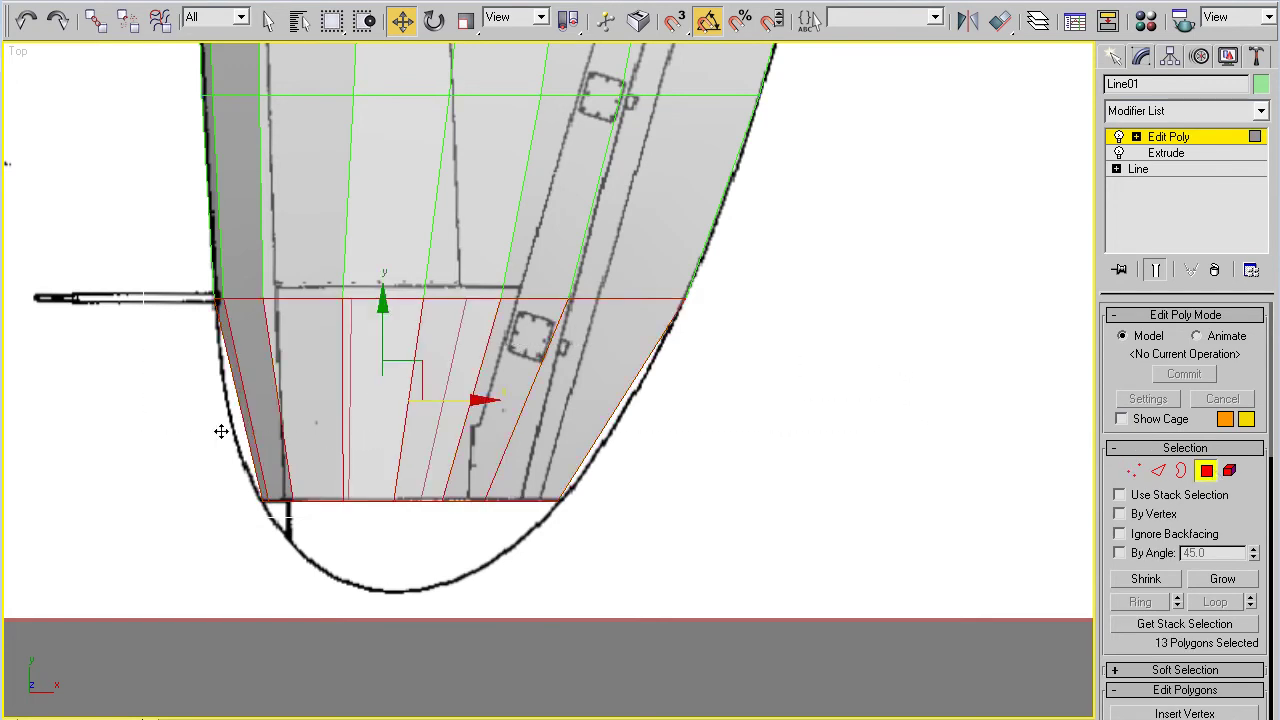
key("alt+w")
right_click(861, 543)
key("alt+w")
middle_click_drag(864, 553, 660, 445, "alt")
key("alt+w")
middle_click(300, 310)
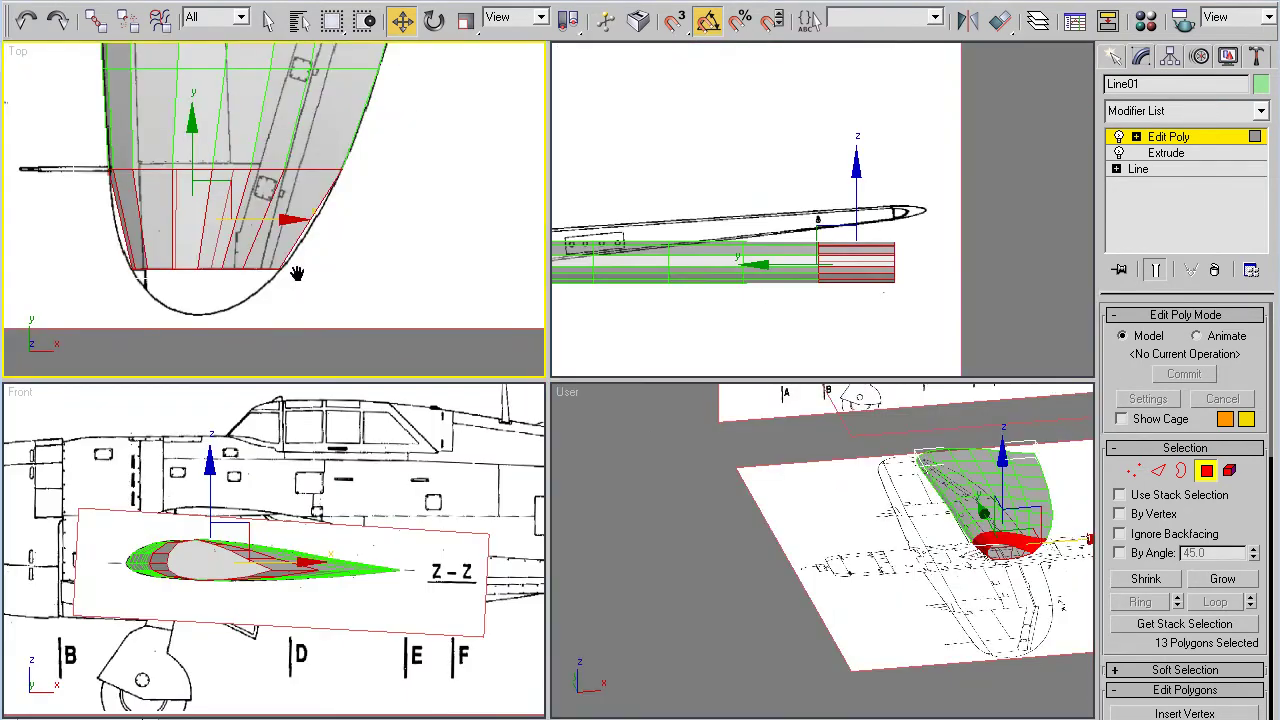
key("alt+w")
left_click(1261, 113)
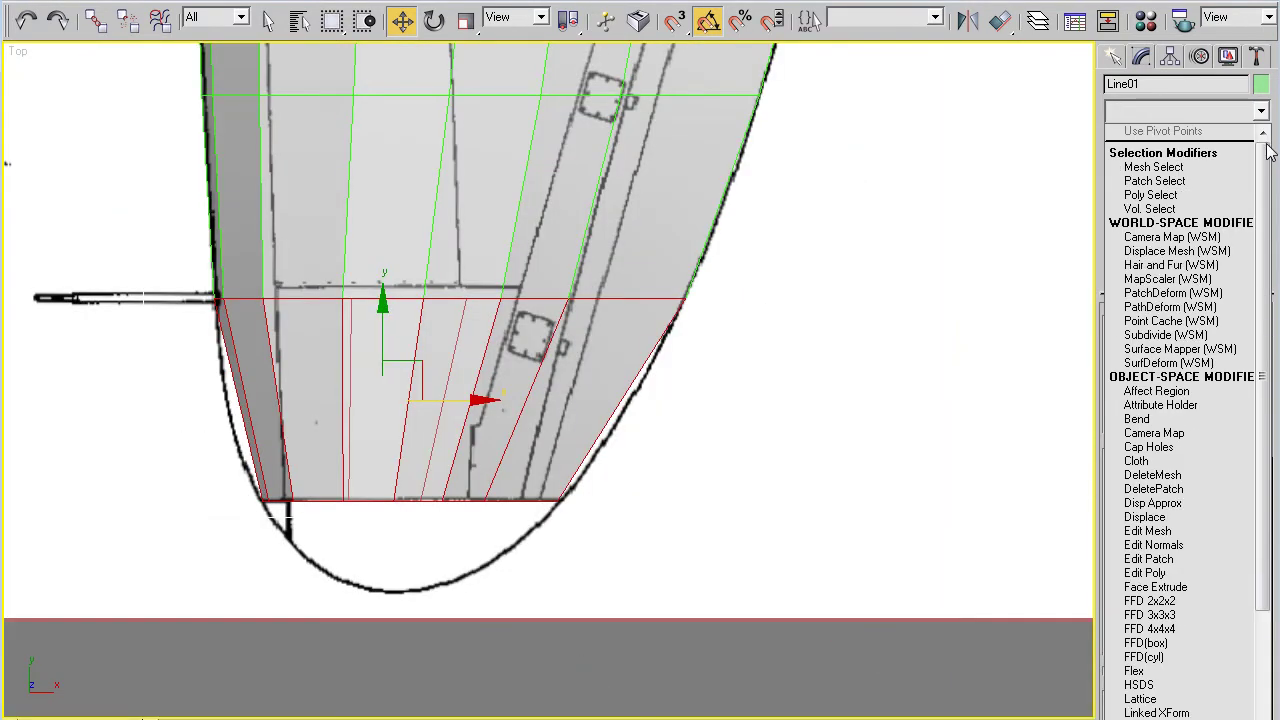
scroll(1258, 240, "down", 10)
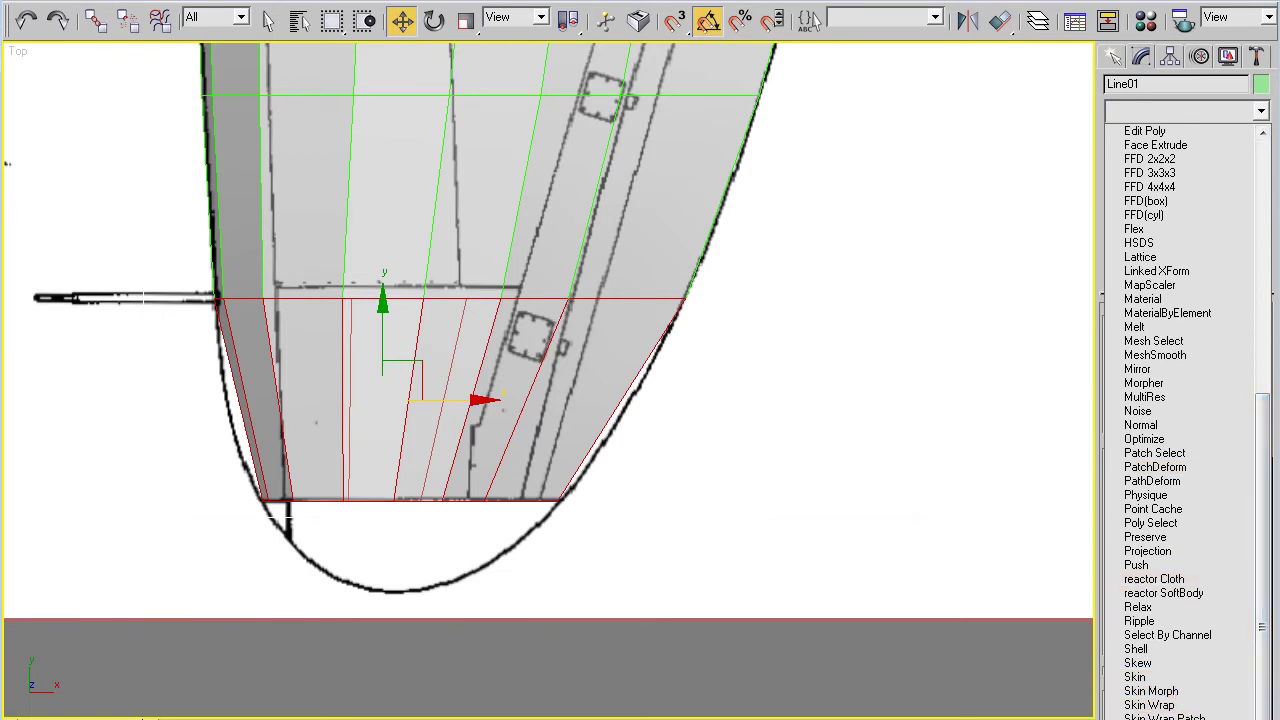
left_click(1160, 719)
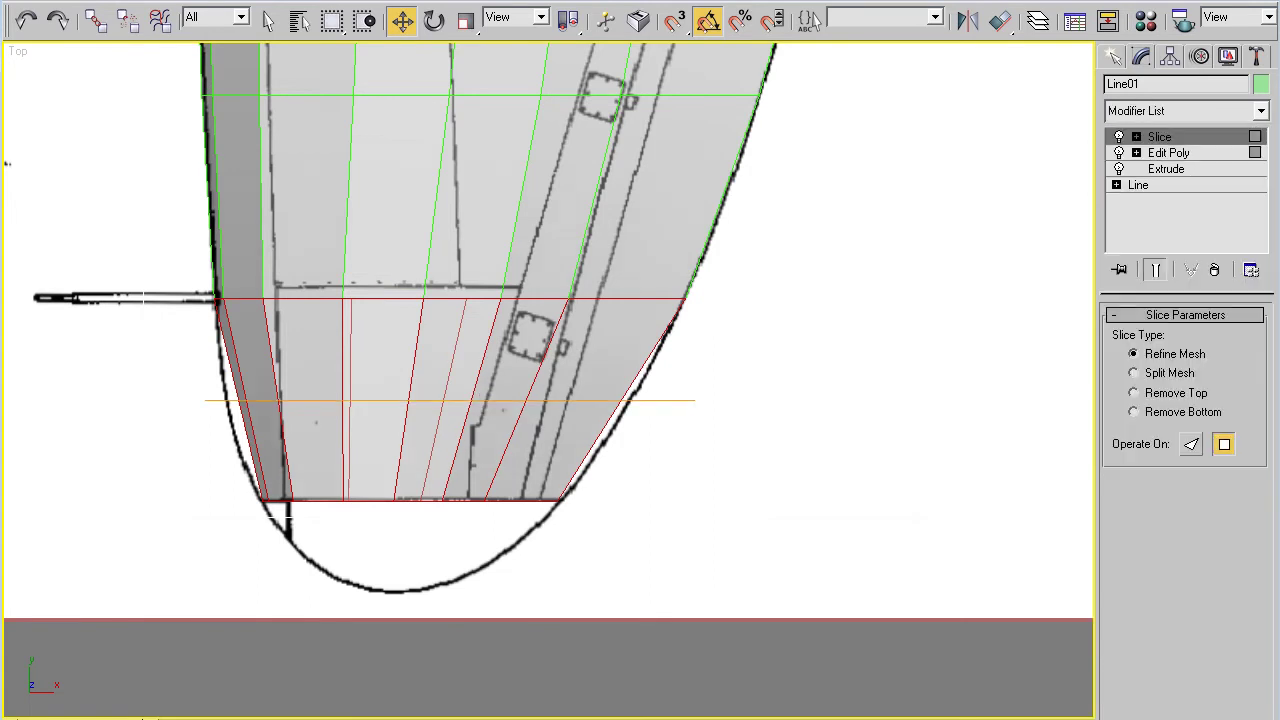
- Reselect the outermost segment's polygons in the Edit Poly beneath the Slice with Use Stack Selection off, and return to the Slice
left_click(1172, 153)
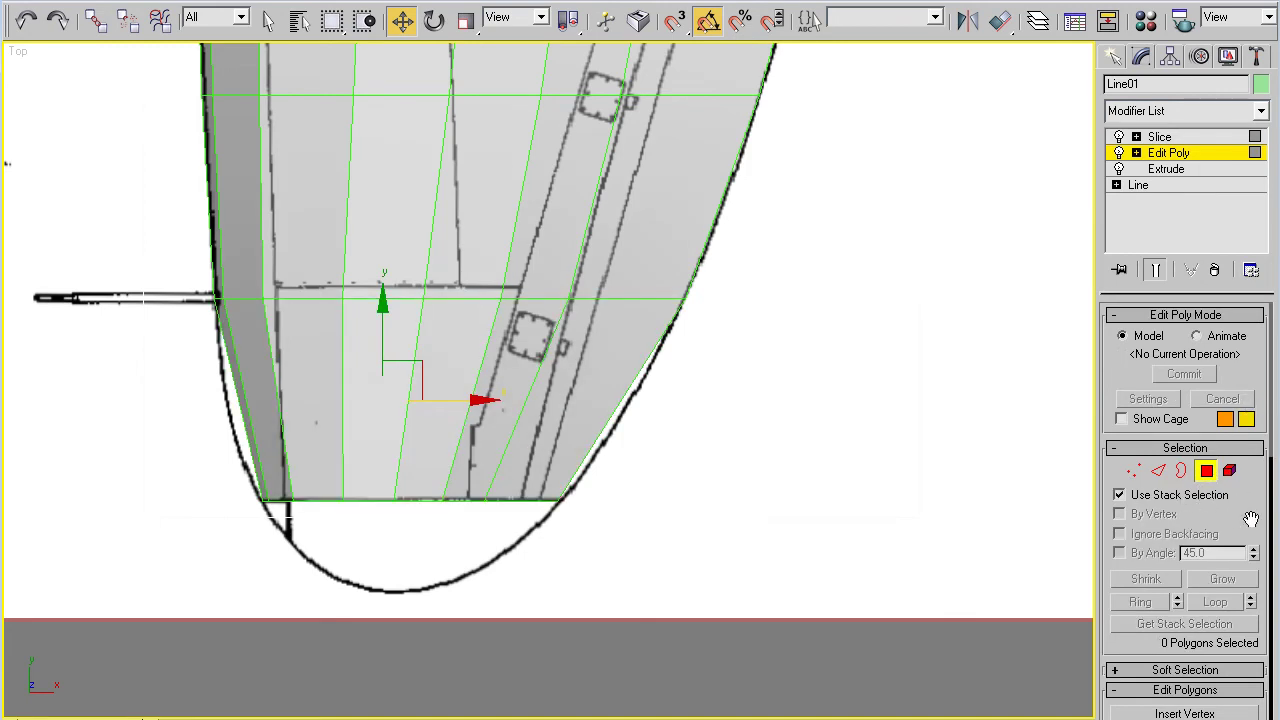
left_click_drag(1254, 528, 1250, 307)
scroll(1140, 512, "down", 5)
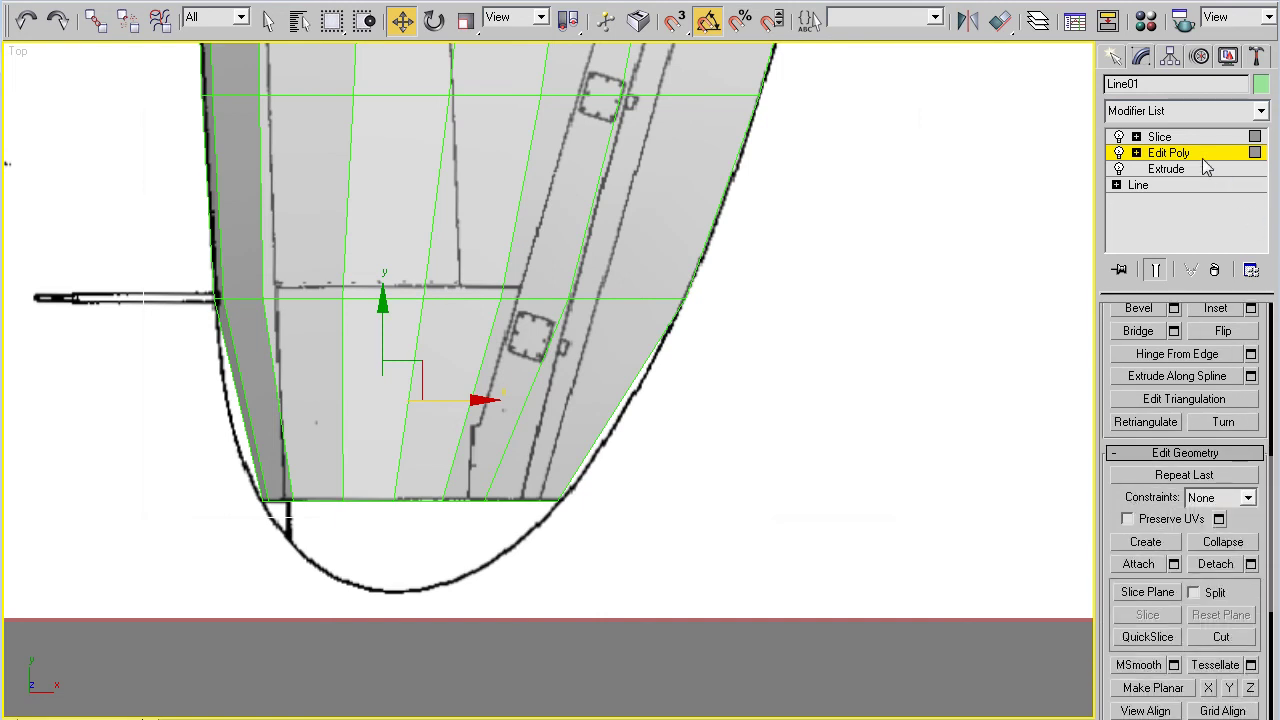
left_click(1180, 139)
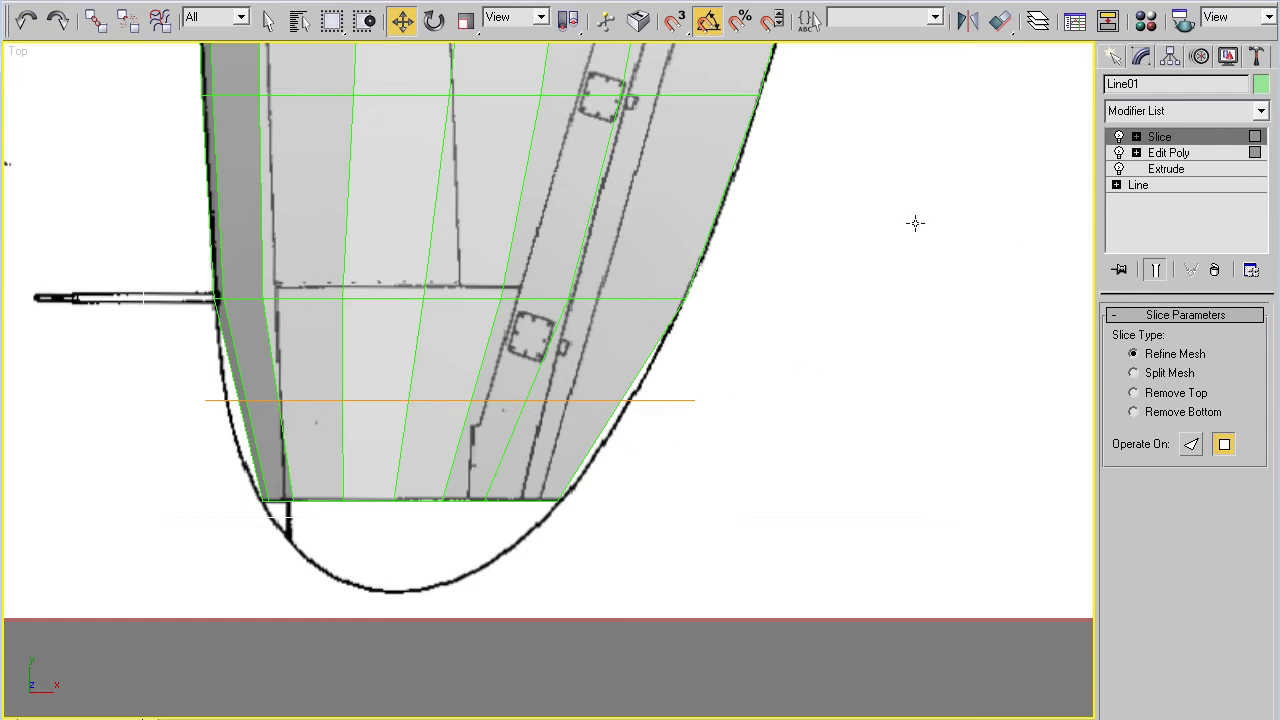
left_click(1168, 153)
left_click(1136, 153)
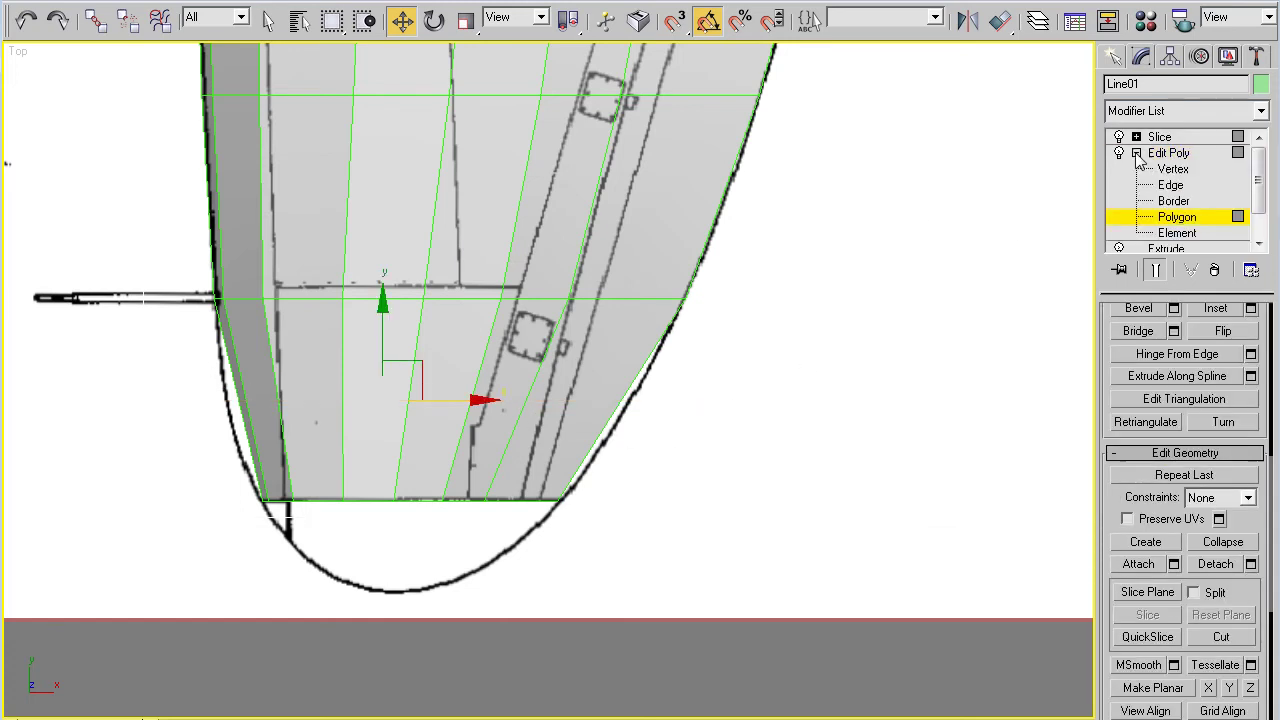
left_click(1175, 216)
left_click(1175, 216)
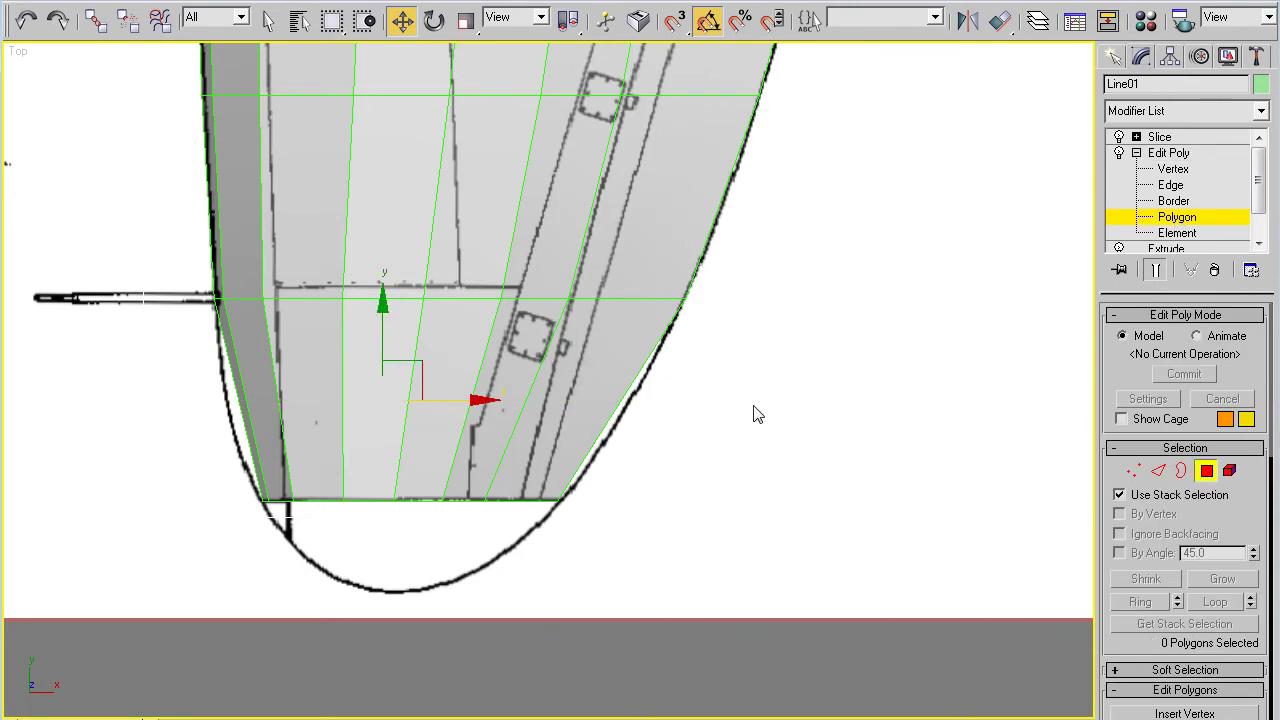
left_click_drag(753, 399, 166, 464)
left_click(1120, 495)
left_click_drag(805, 360, 141, 477)
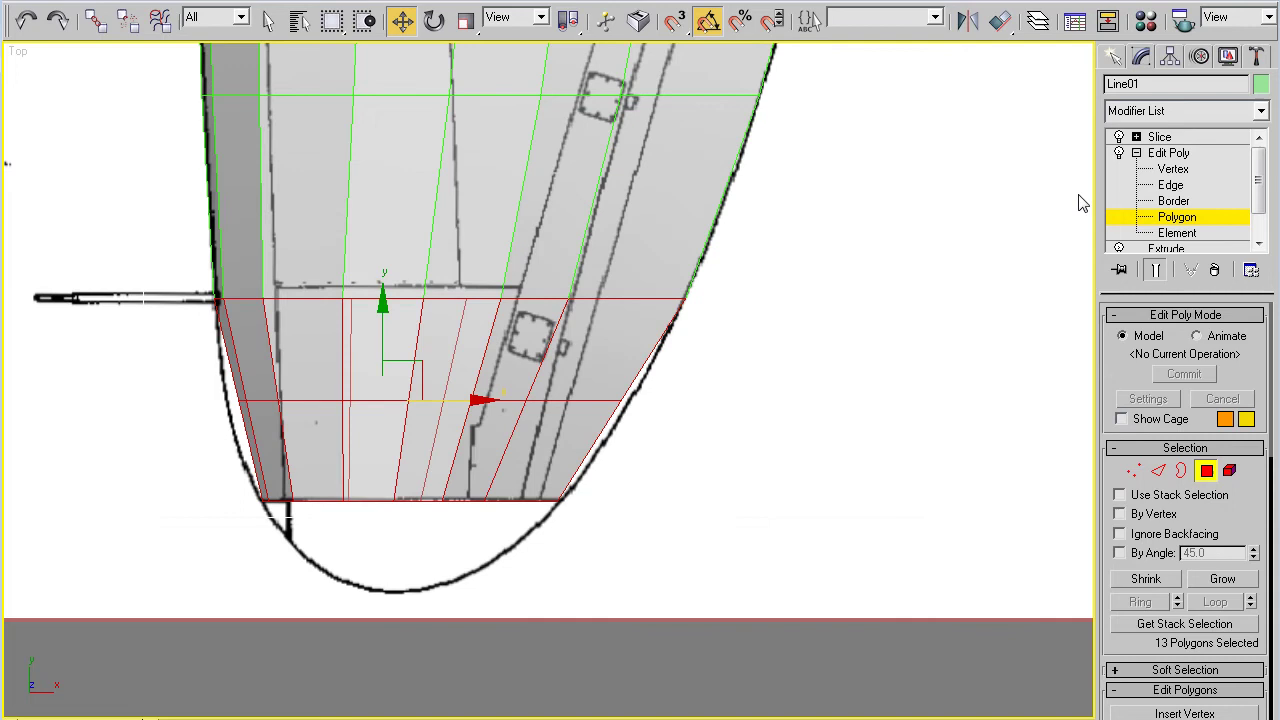
left_click(1164, 137)
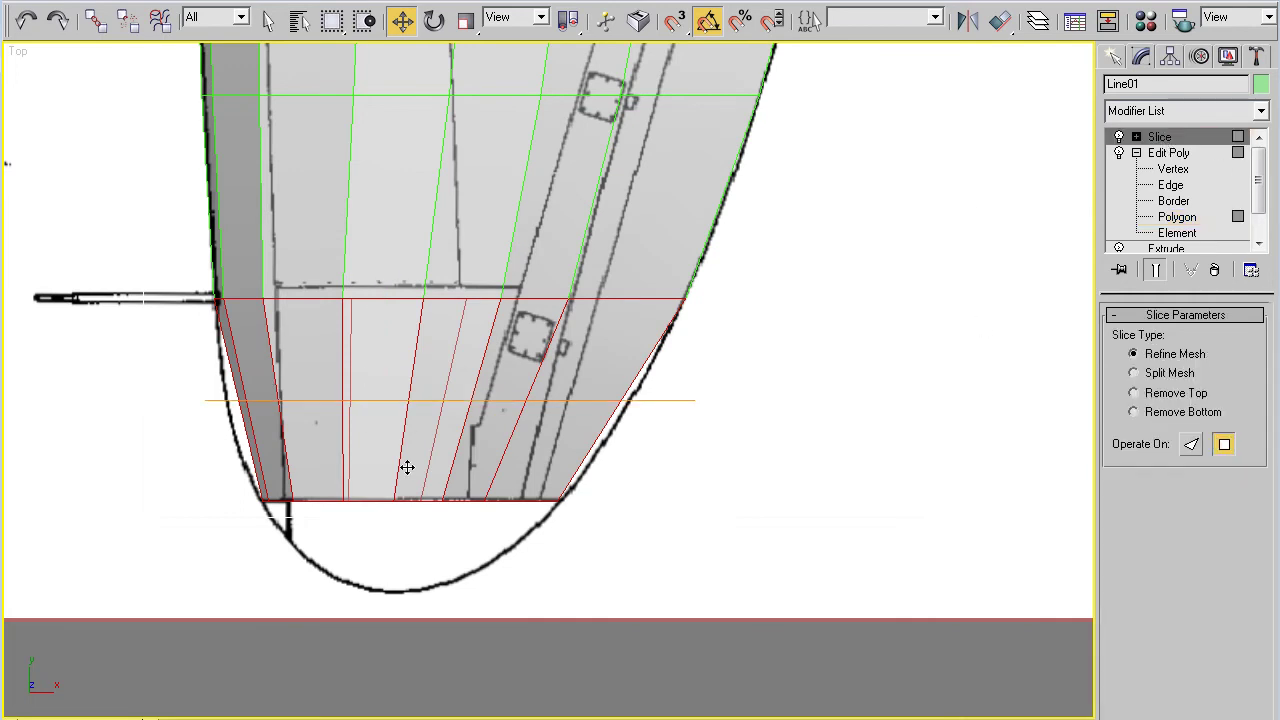
- Try moving the slice plane along Y towards the wing root, and undo the move
left_click(1162, 139)
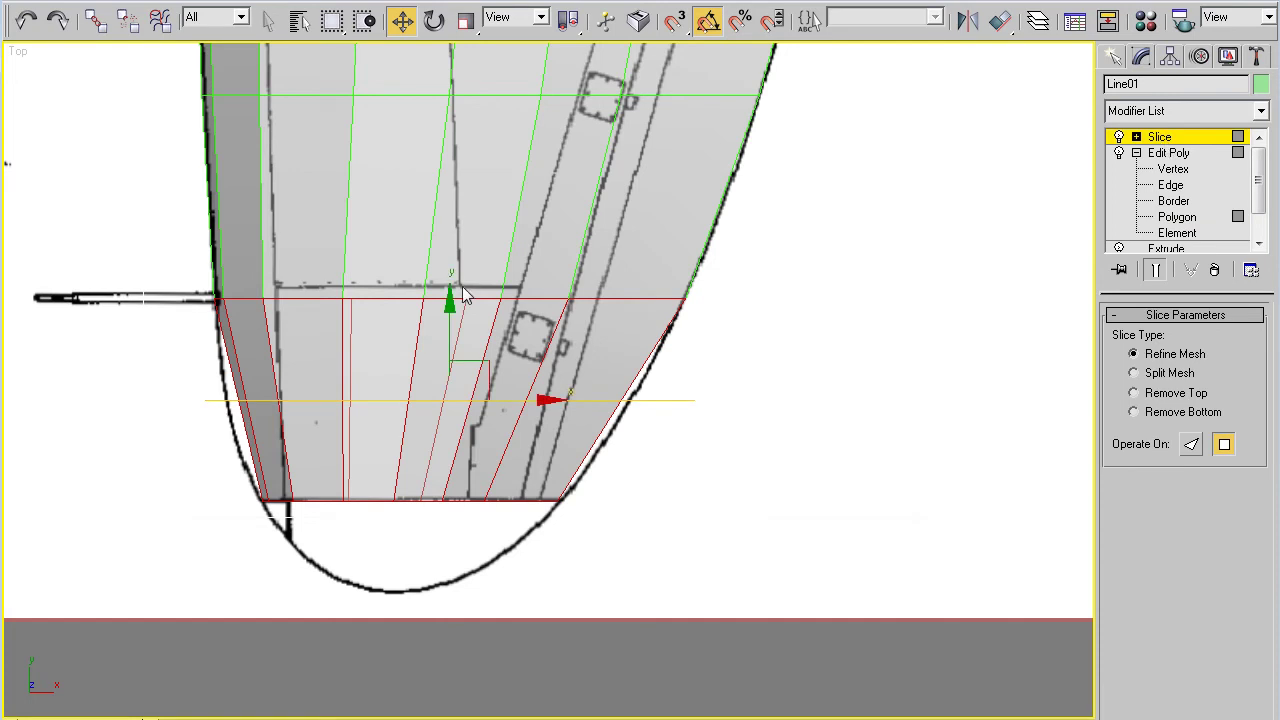
left_click_drag(454, 339, 436, 167)
key("ctrl+z")
- Add another Edit Poly modifier above the Slice and switch it to vertex editing
left_click(1260, 112)
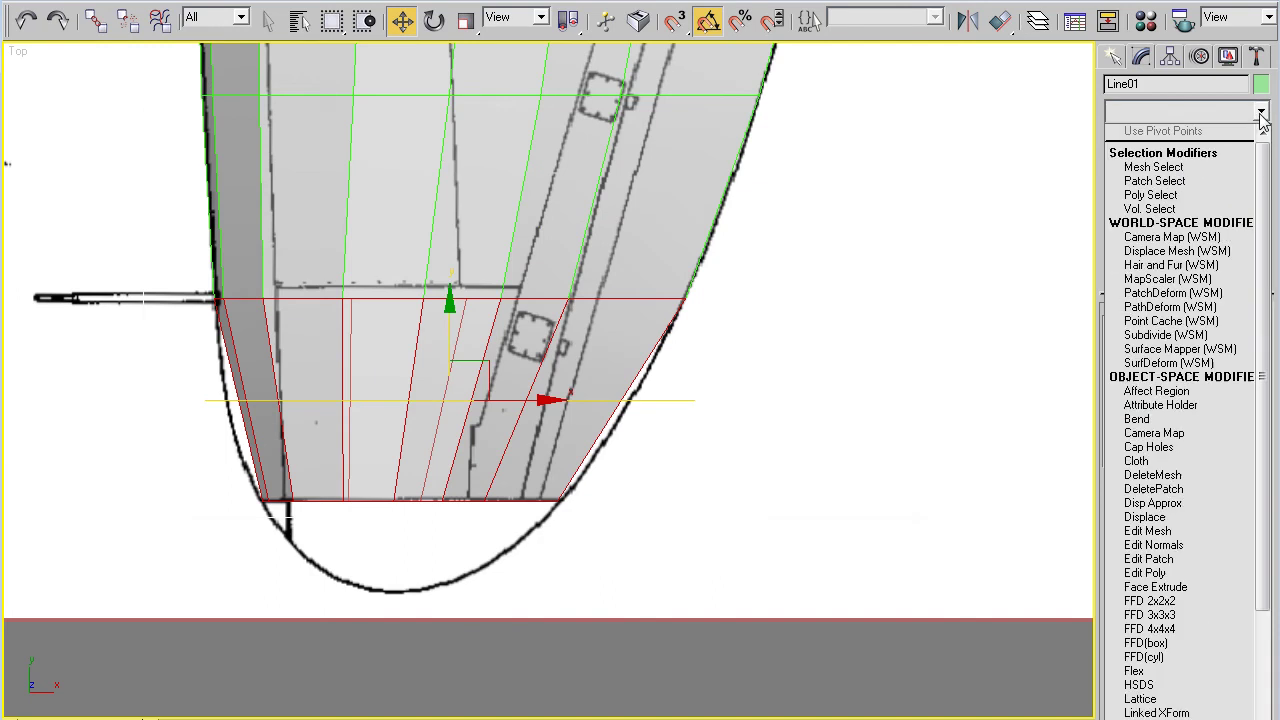
left_click(1150, 573)
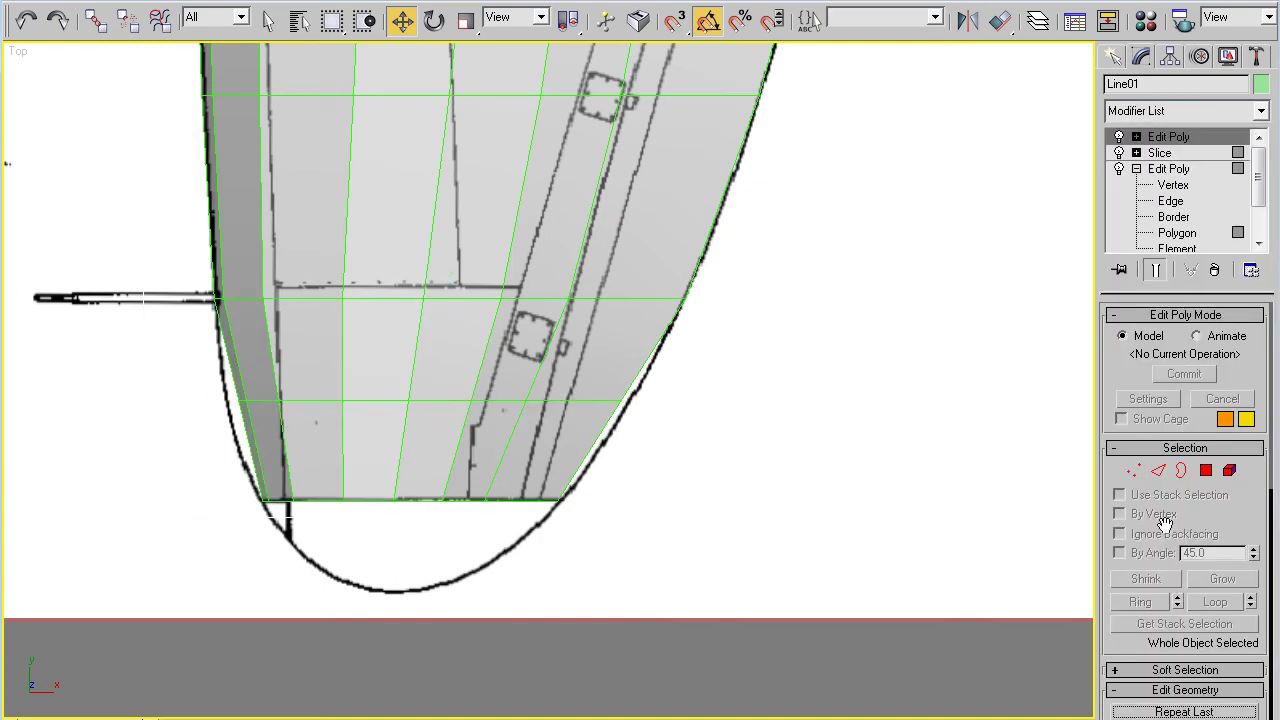
left_click(1133, 470)
- Widen the sliced vertex row in the outermost segment along X and shift it onto the wing outline
scroll(790, 395, "up", 2)
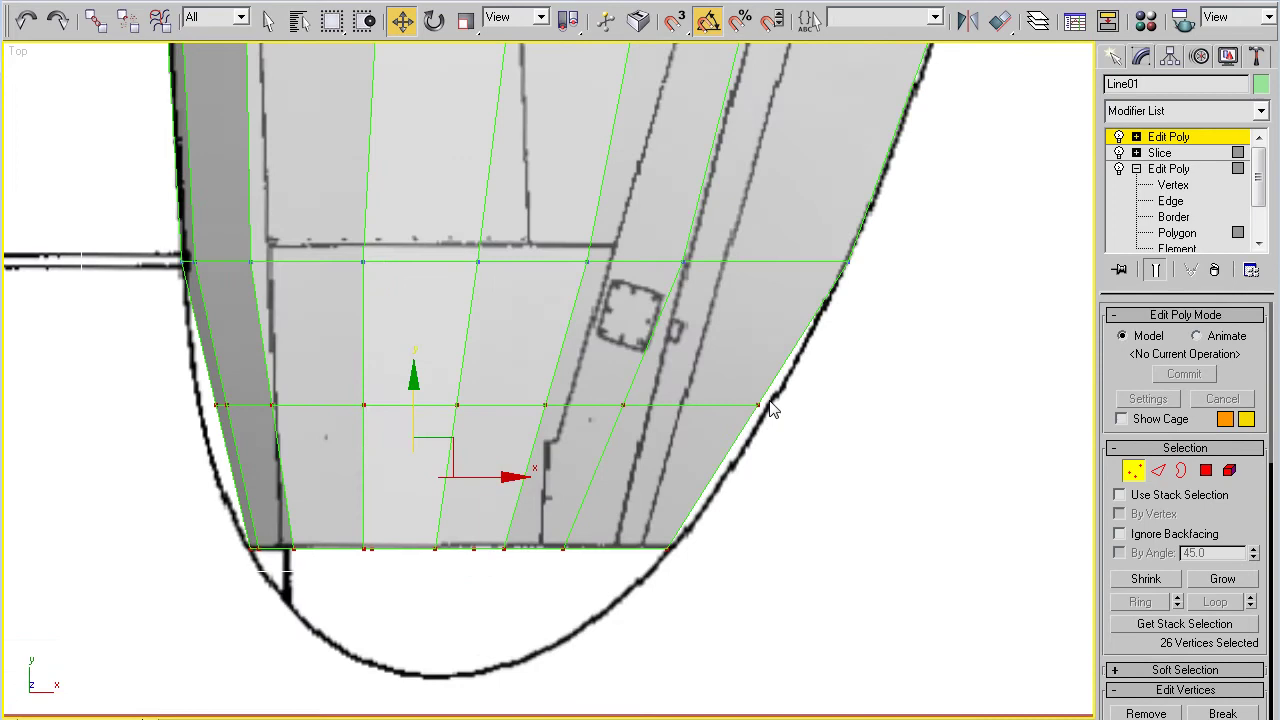
left_click_drag(903, 447, 903, 447)
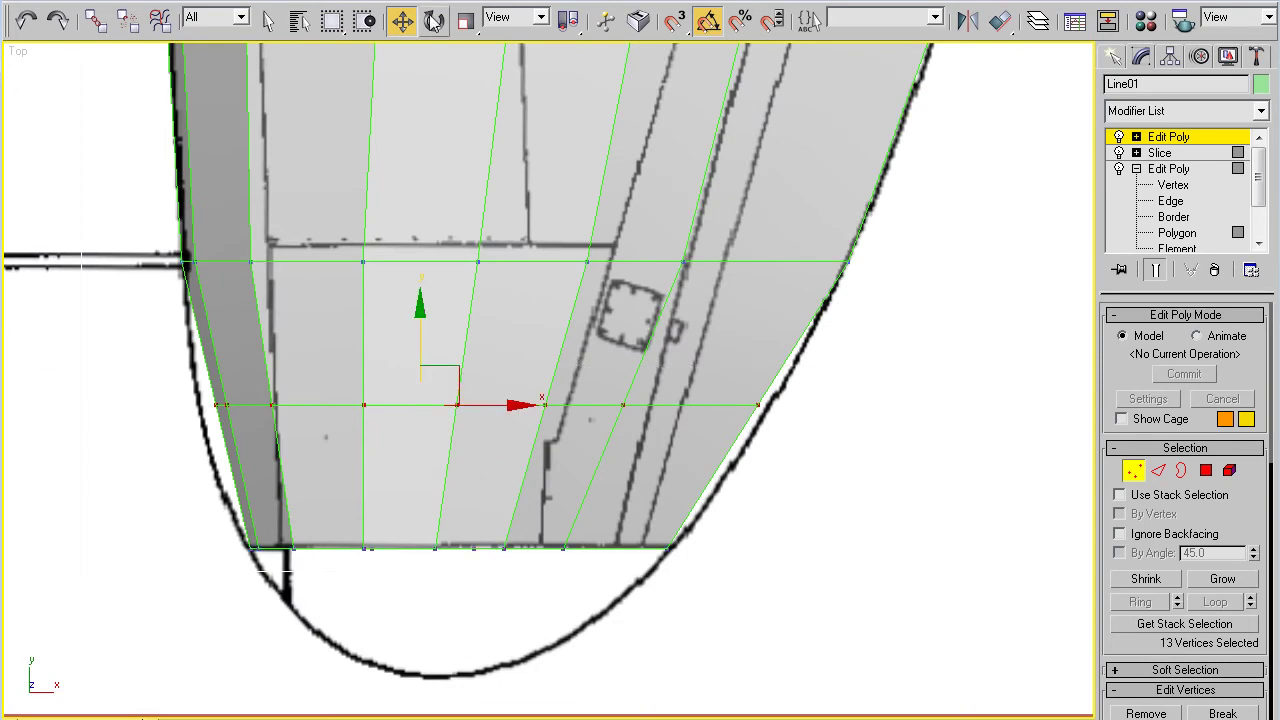
left_click(465, 20)
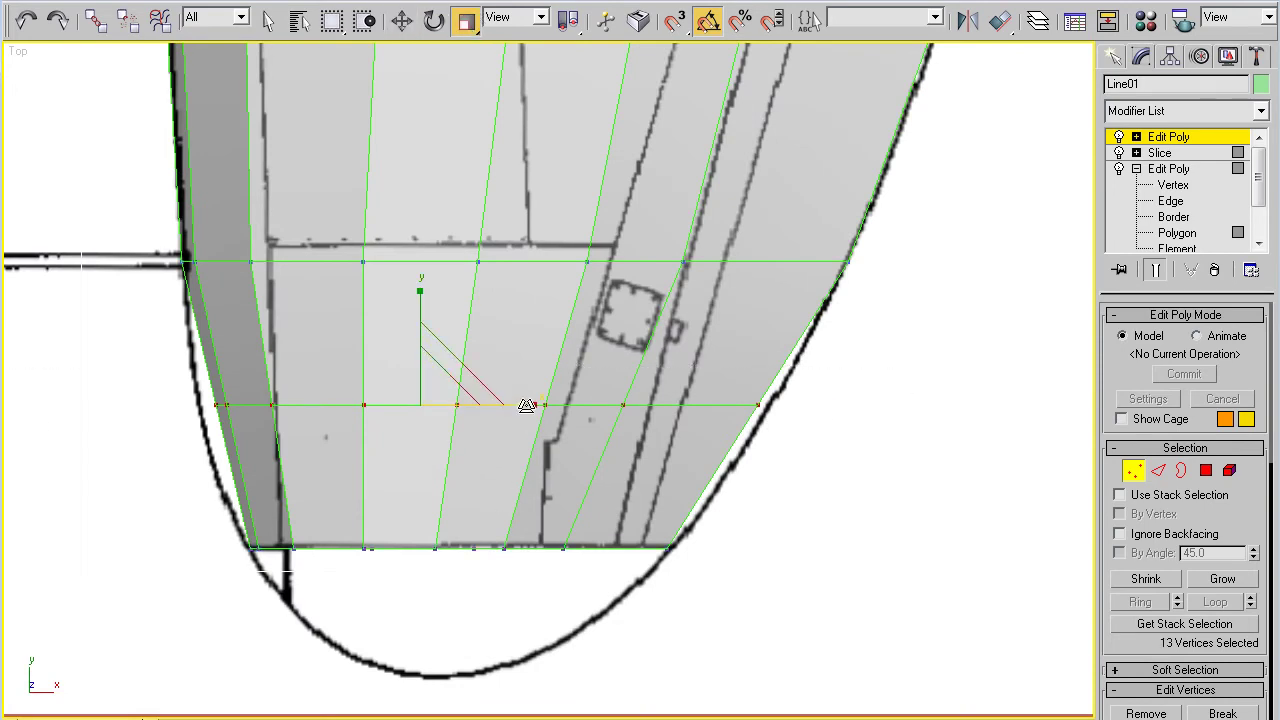
left_click_drag(526, 404, 531, 408)
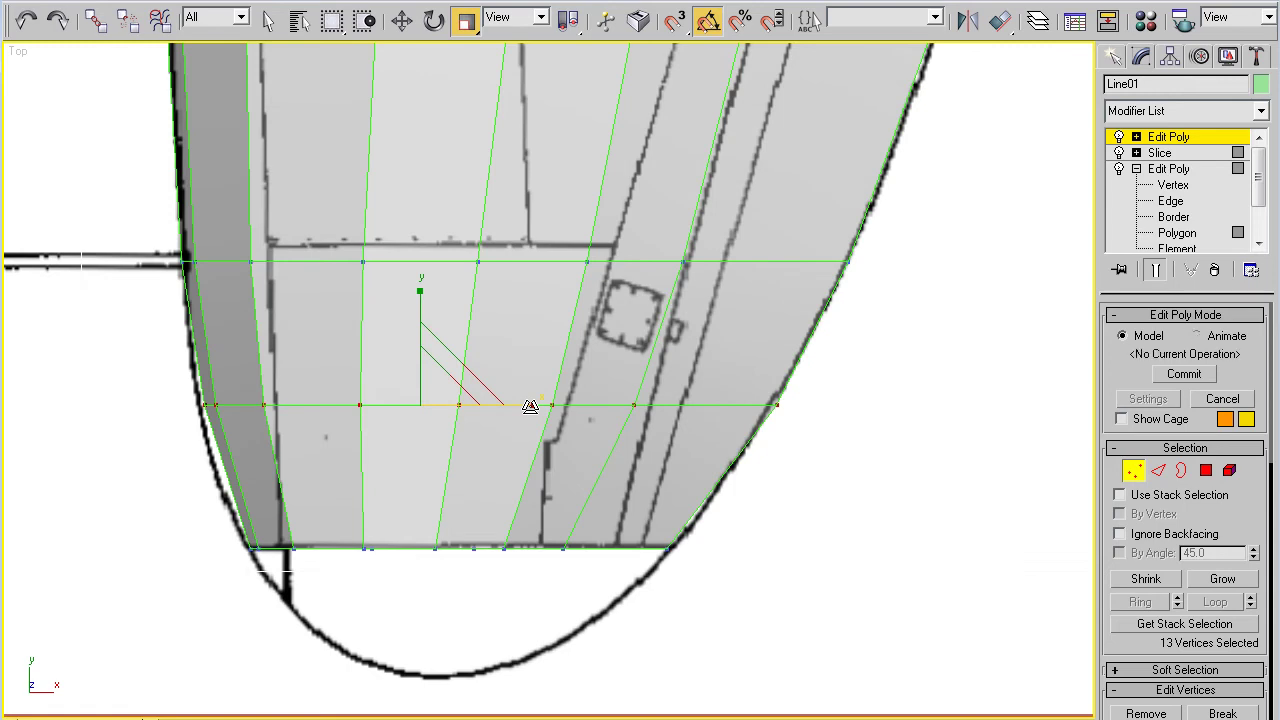
left_click(398, 20)
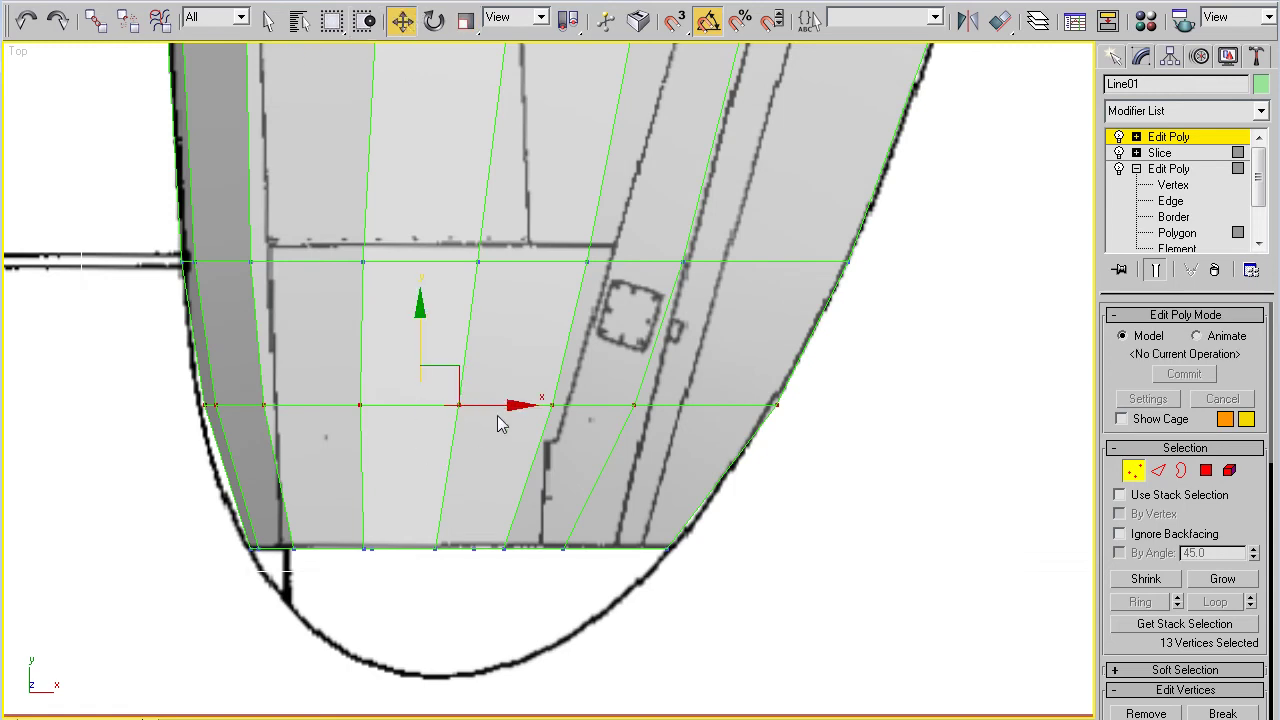
left_click_drag(510, 405, 495, 408)
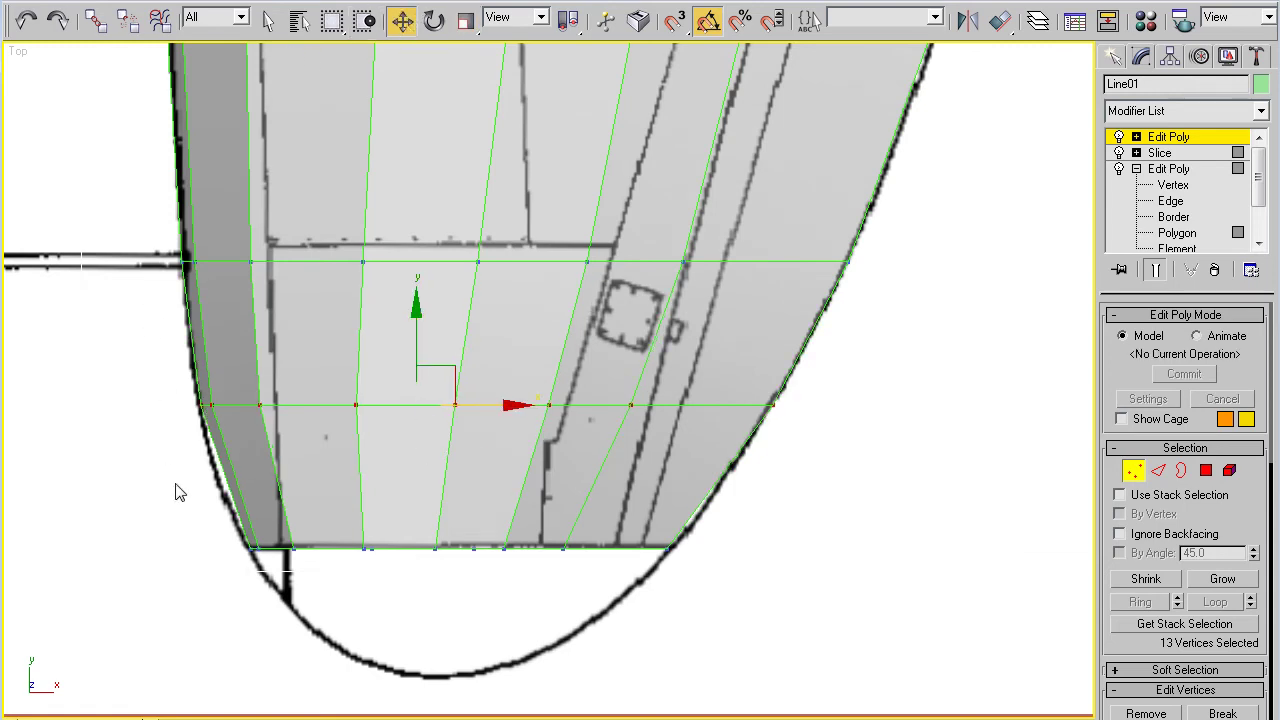
- Select the end cap polygon at the wing's outboard end and extrude it outward partway into the rounded tip
left_click(1205, 471, "ctrl")
left_click_drag(831, 524, 145, 677)
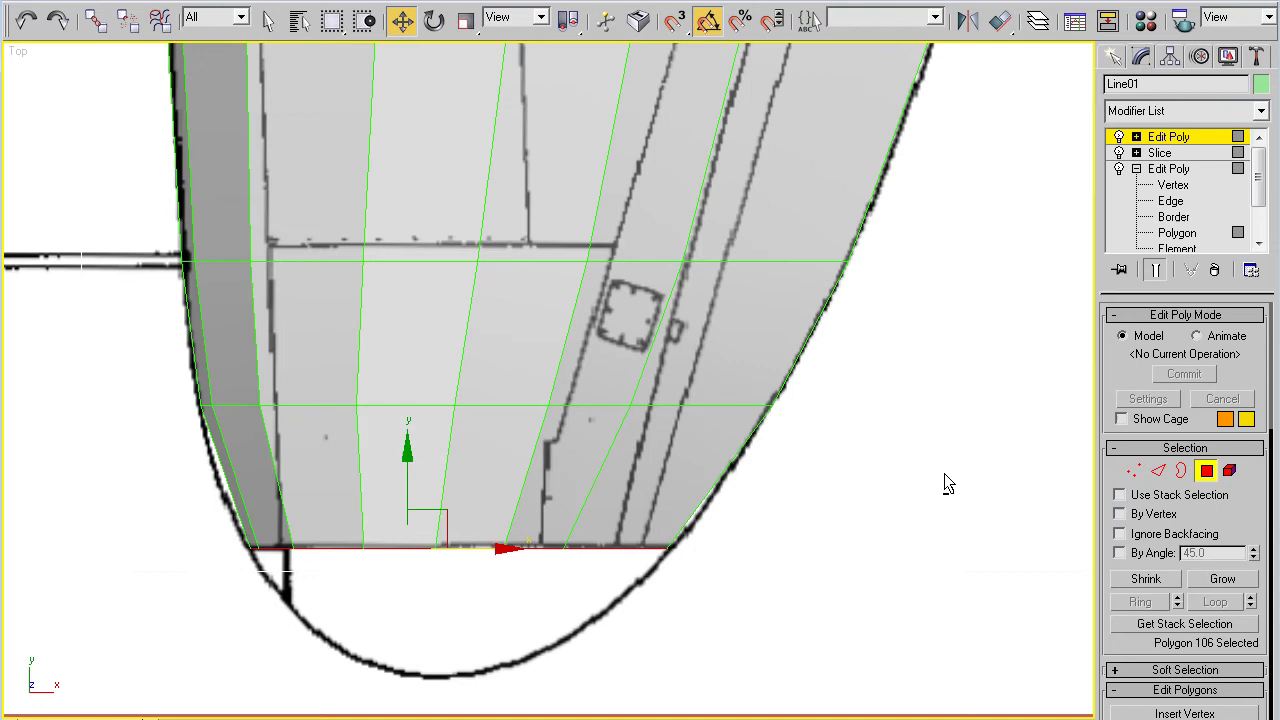
middle_click_drag(709, 610, 752, 487)
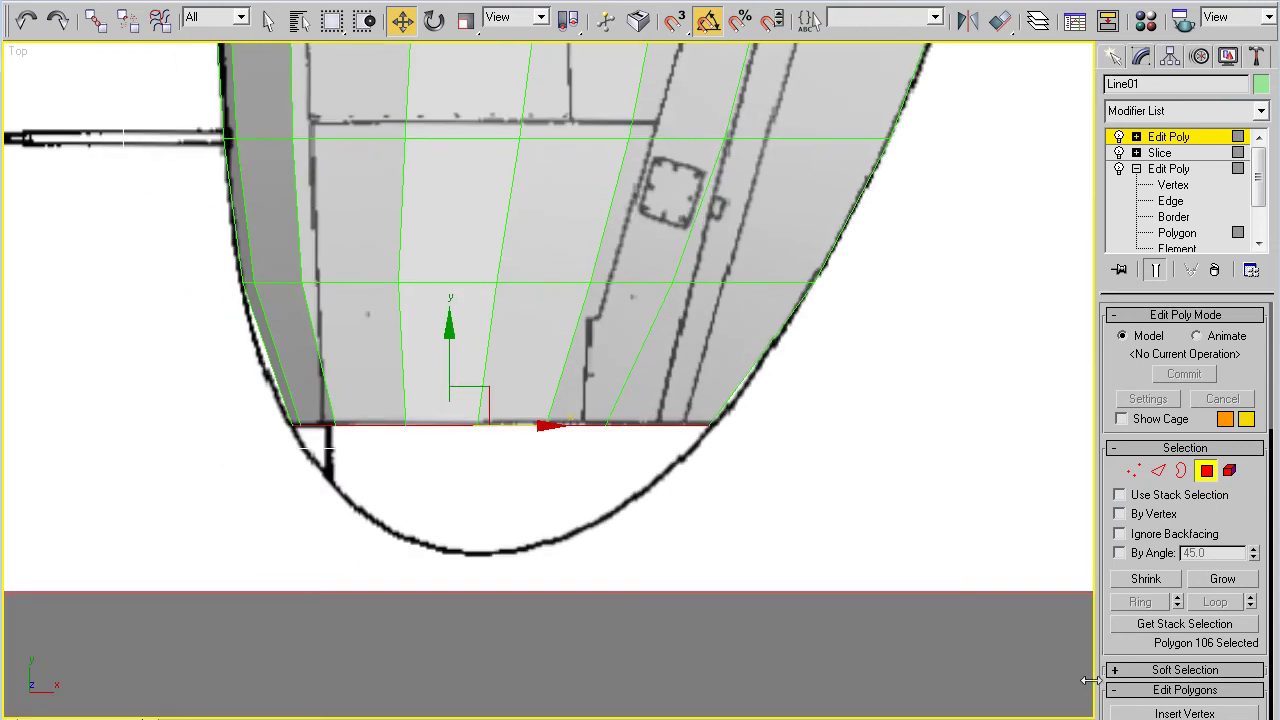
scroll(1150, 600, "down", 5)
left_click(1140, 513)
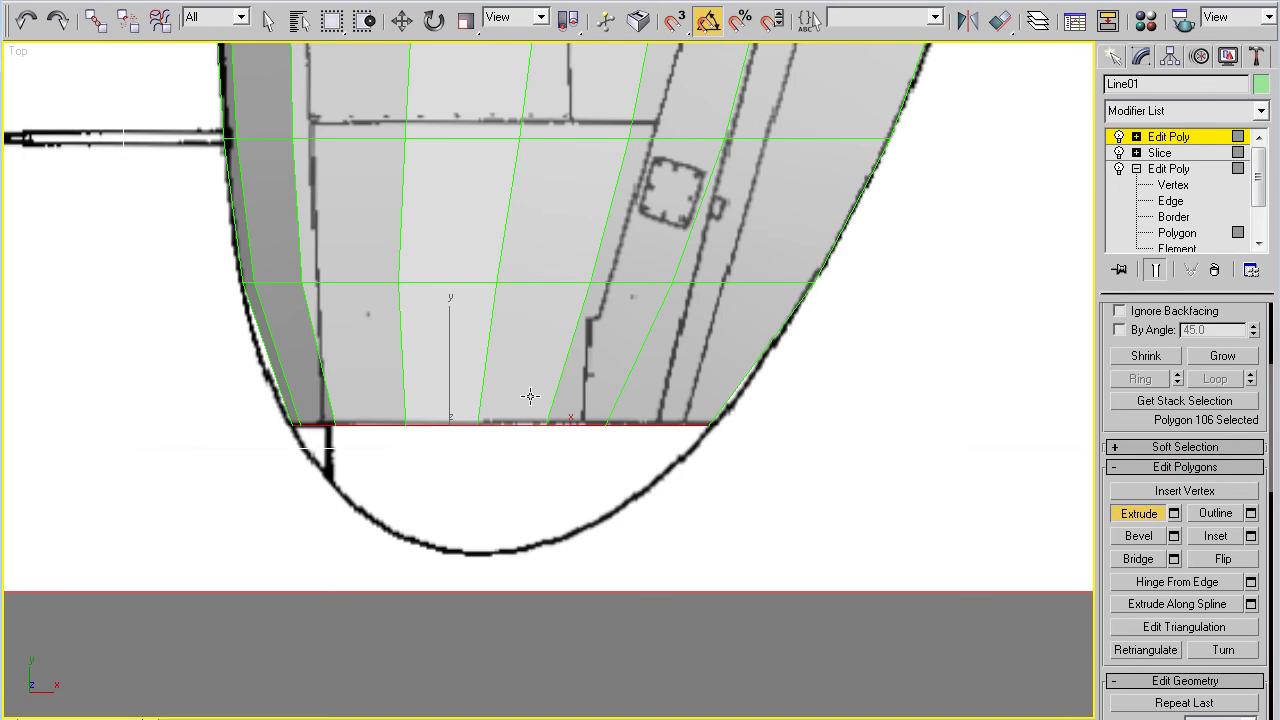
mouse_move(533, 425)
left_mouse_down()
mouse_move(529, 366)
mouse_move(532, 408)
left_mouse_up()
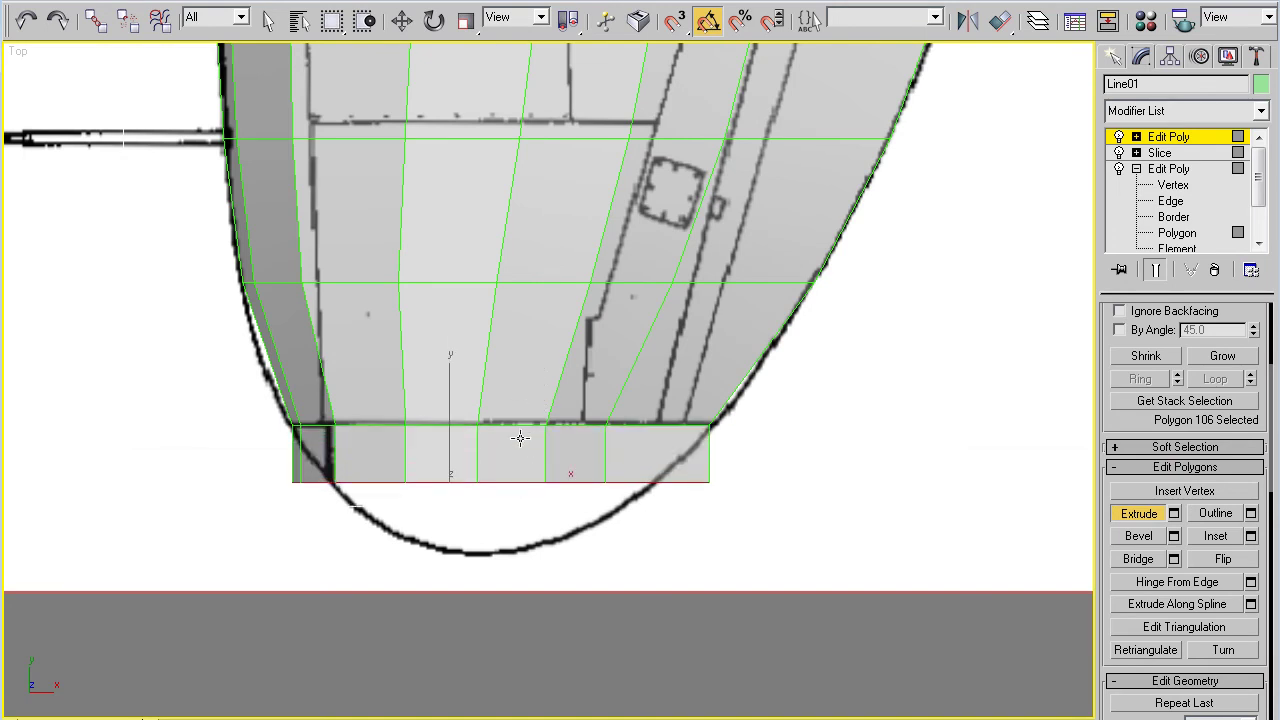
- Extrude the end cap three more times in progressively shorter segments until it reaches the extremity of the rounded tip outline
left_click(523, 480)
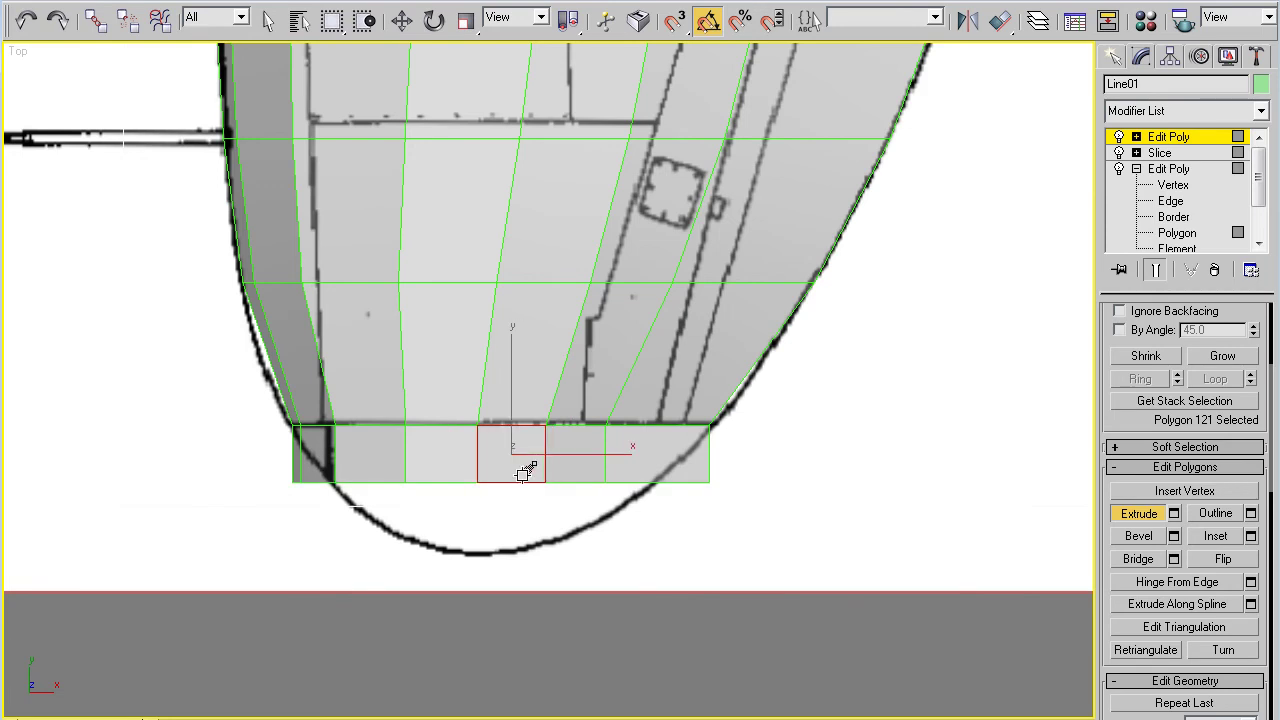
left_click_drag(576, 483, 576, 443)
middle_click_drag(560, 550, 557, 514)
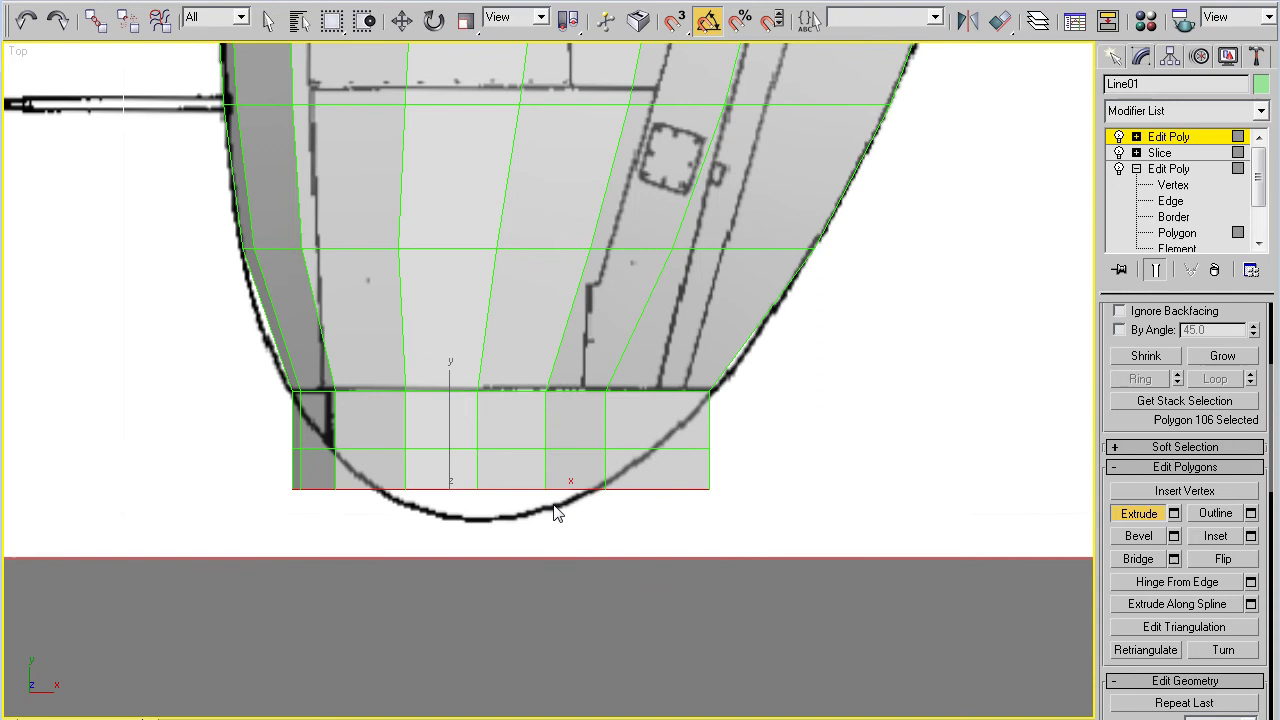
scroll(550, 370, "up", 2)
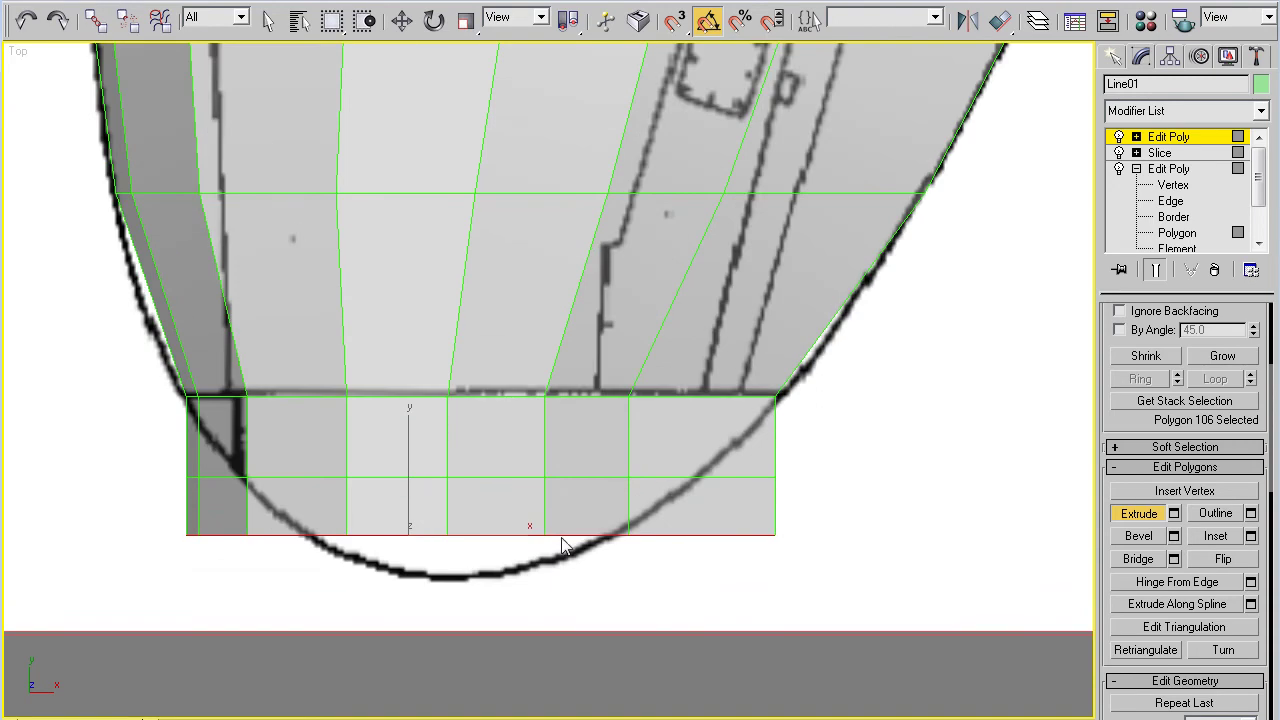
left_click_drag(563, 533, 563, 508)
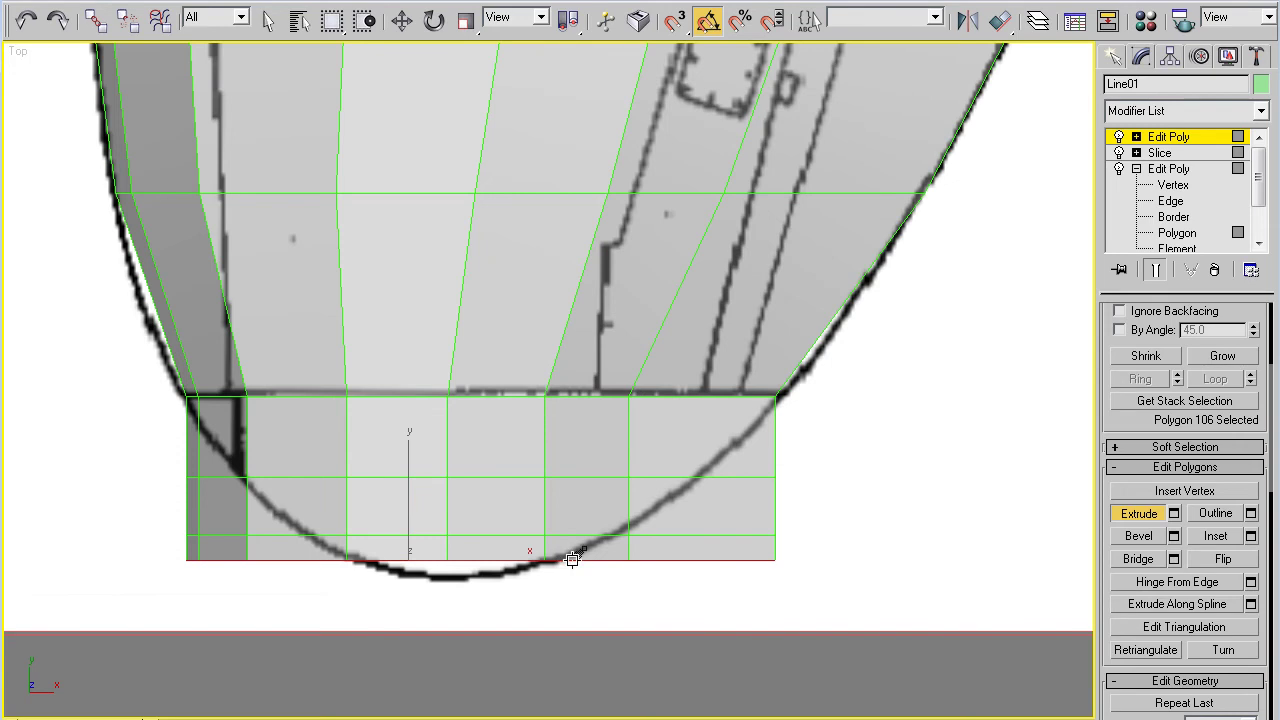
left_click_drag(572, 557, 573, 535)
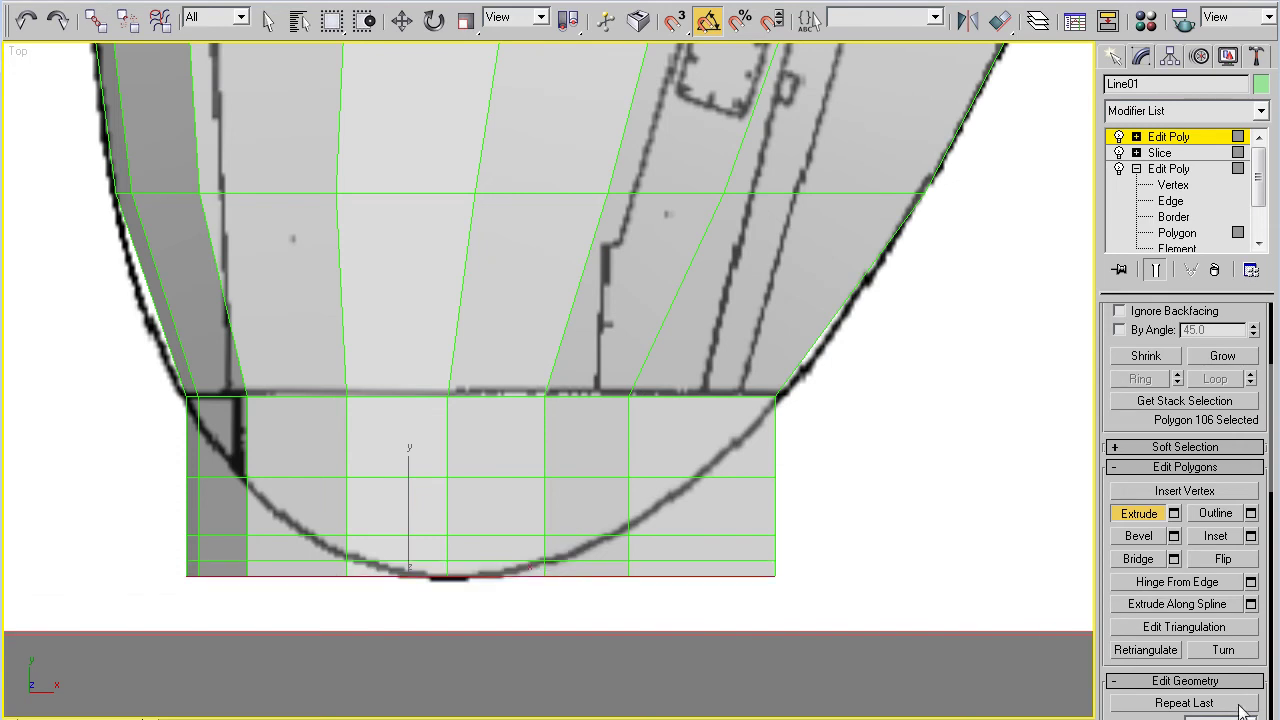
- Collapse the wing's end cap polygon into a single vertex and move that vertex along X to the extremity of the rounded tip outline
scroll(1249, 541, "down", 1)
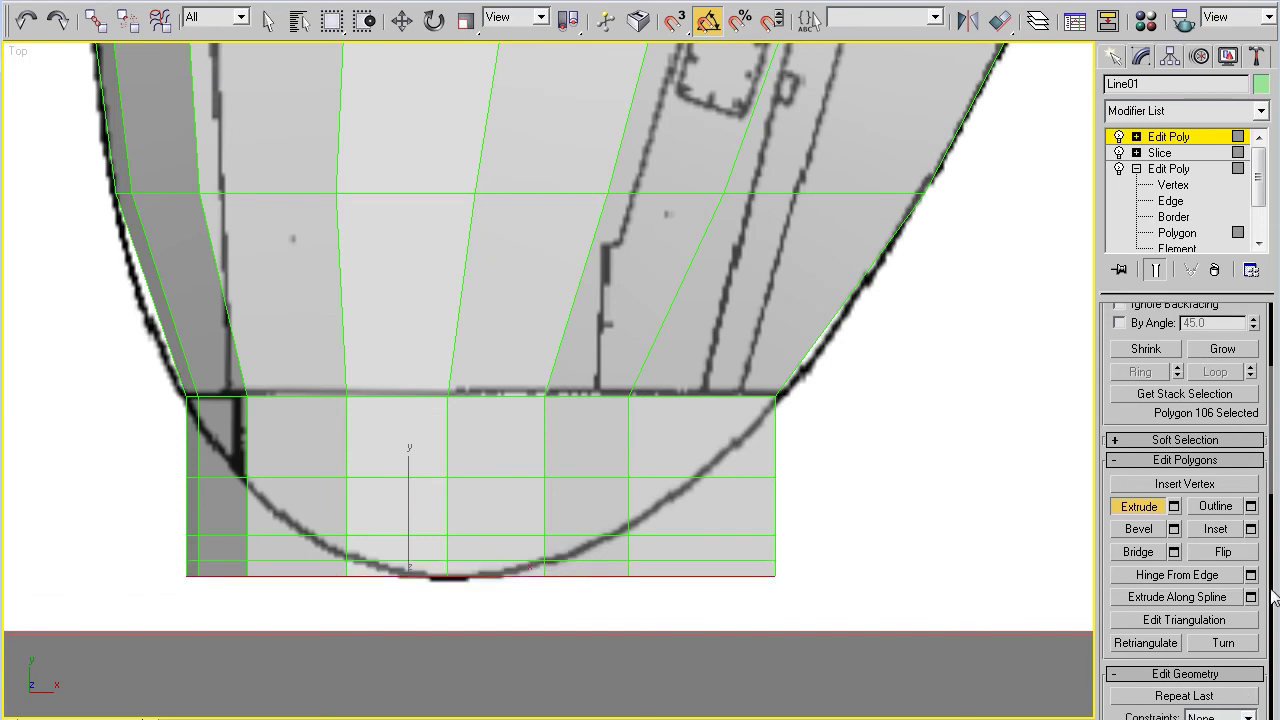
scroll(1243, 546, "down", 5)
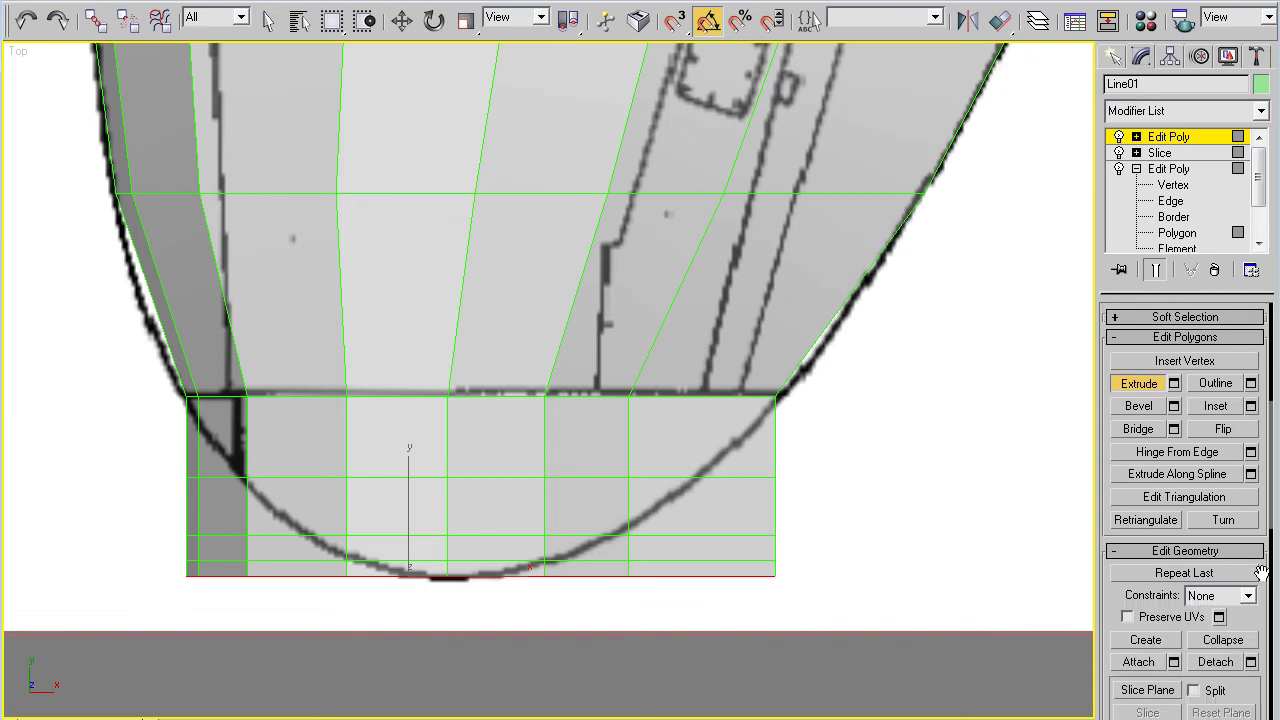
left_click(1224, 581)
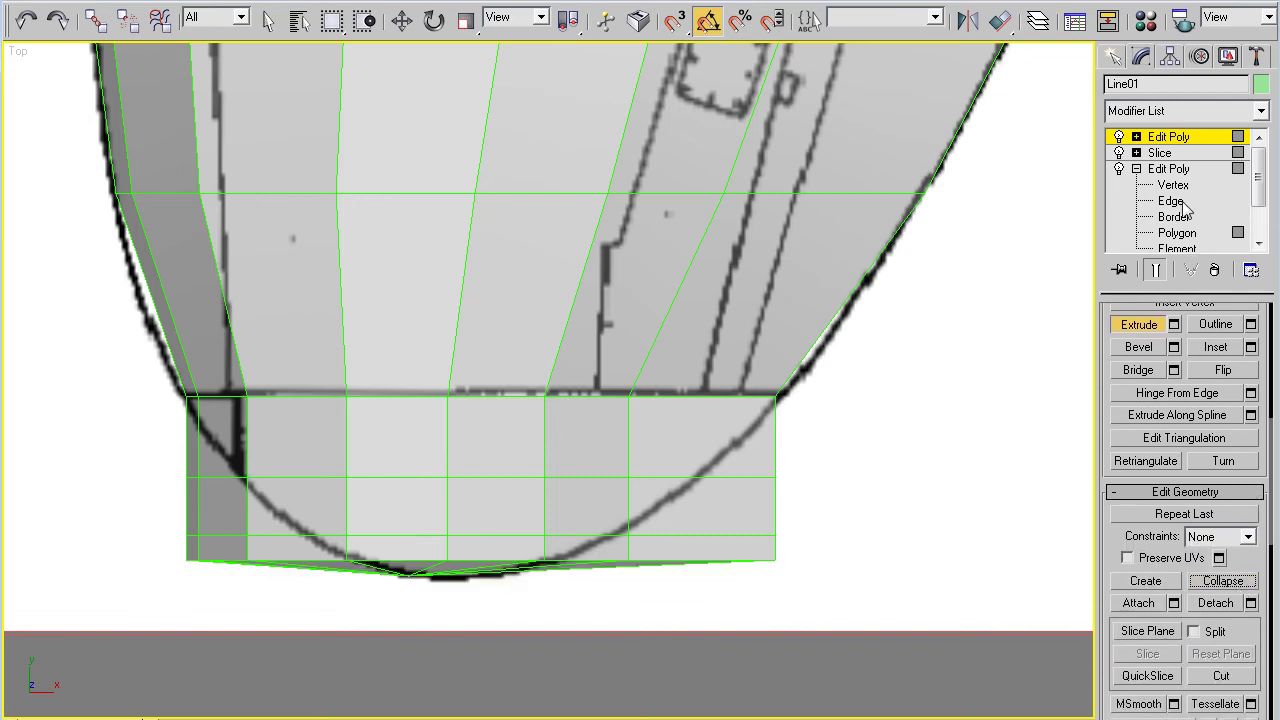
key("1")
left_click_drag(391, 588, 520, 592)
left_click(370, 572)
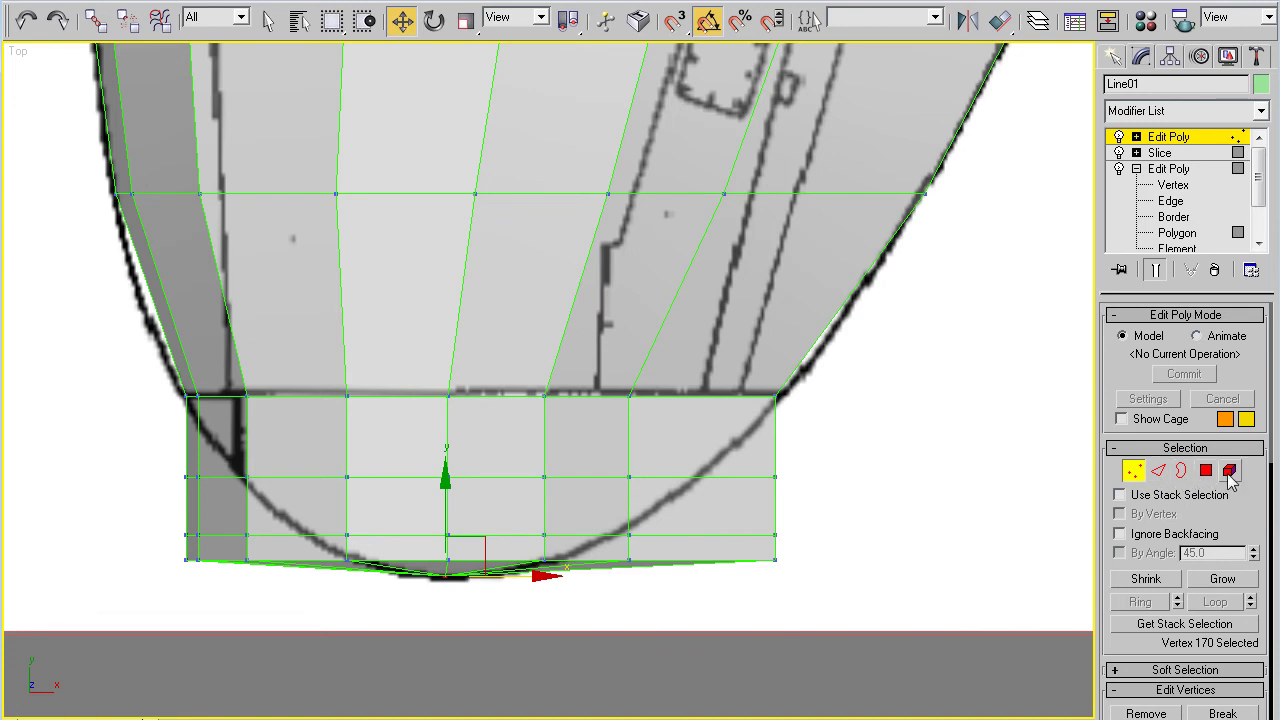
- Fine-tune the collapsed tip vertex with a slight further move along X
key("3")
key("4")
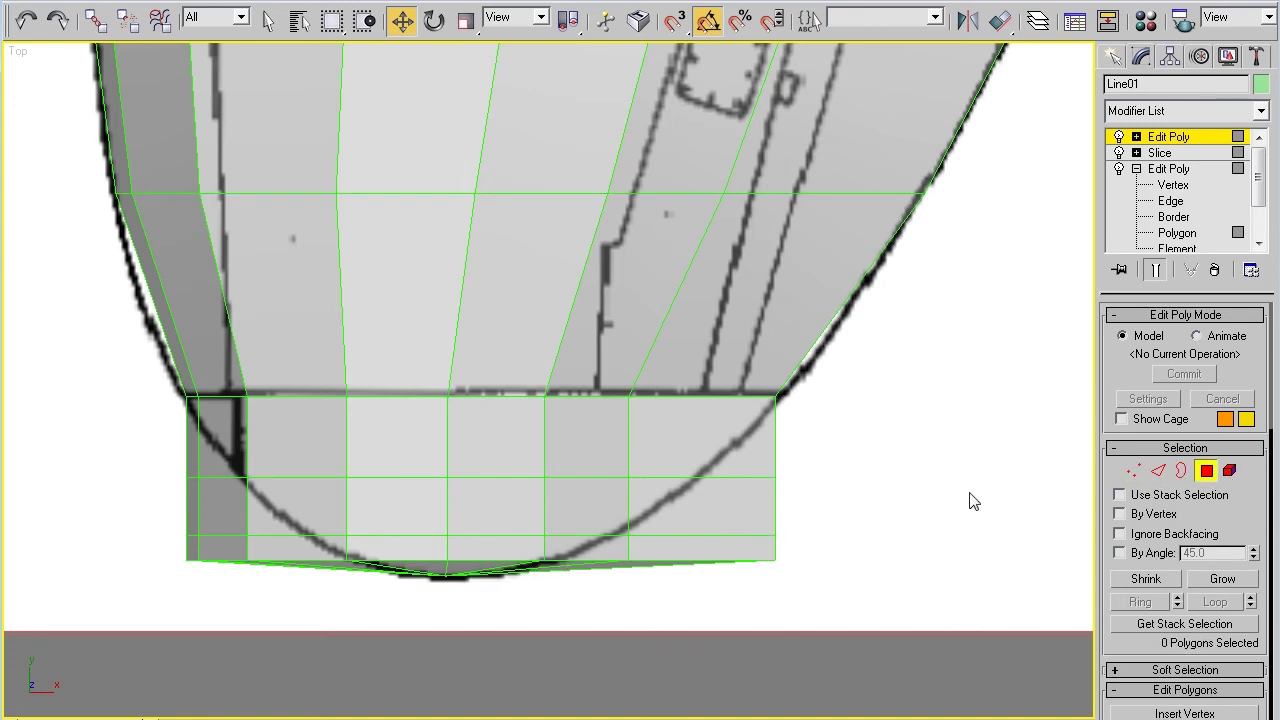
left_click_drag(974, 500, 154, 702)
key("1")
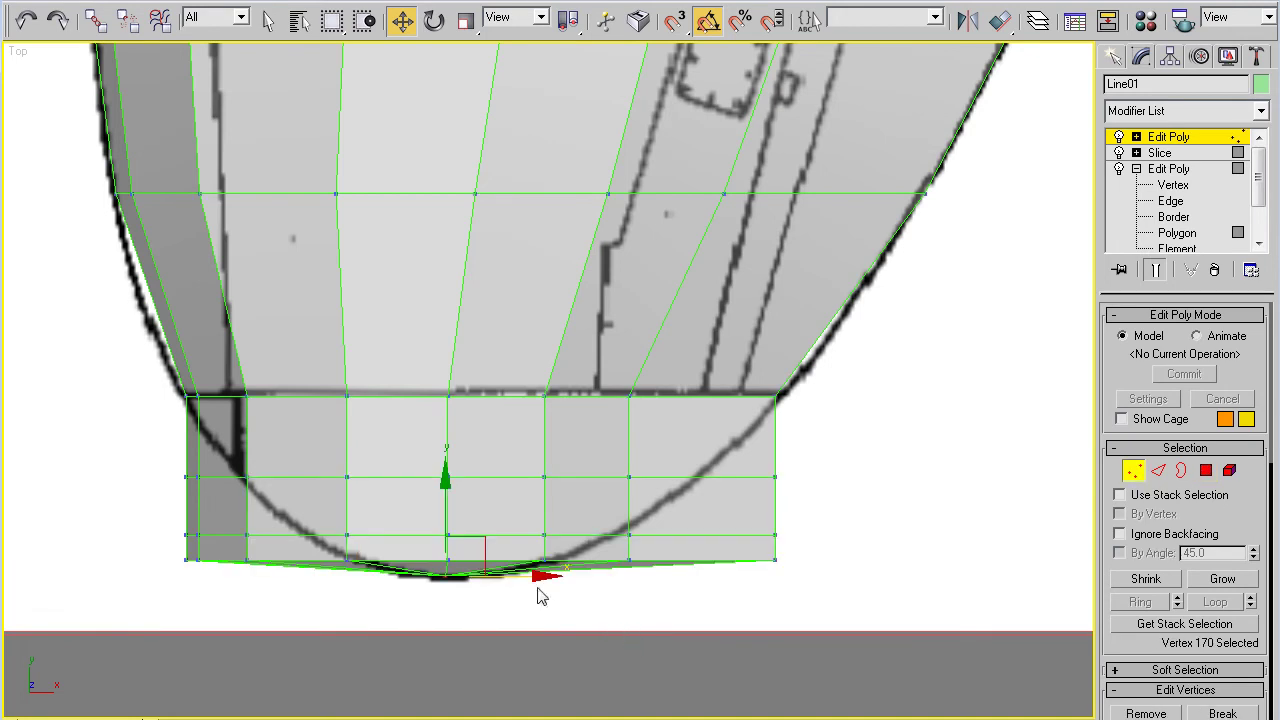
left_click_drag(523, 577, 529, 584)
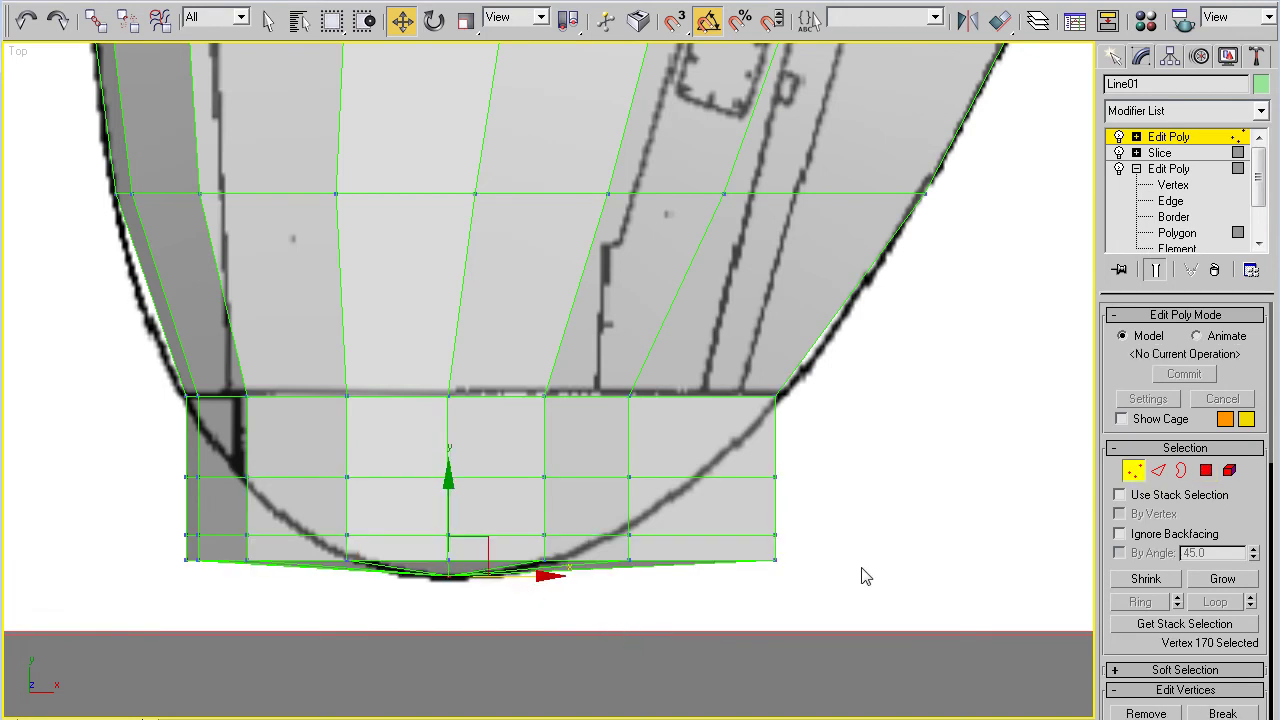
- Scale the 13-vertex row nearest the tip vertex inward along X and shift it onto the rounded outline
left_click_drag(800, 560, 148, 577)
left_click(466, 20)
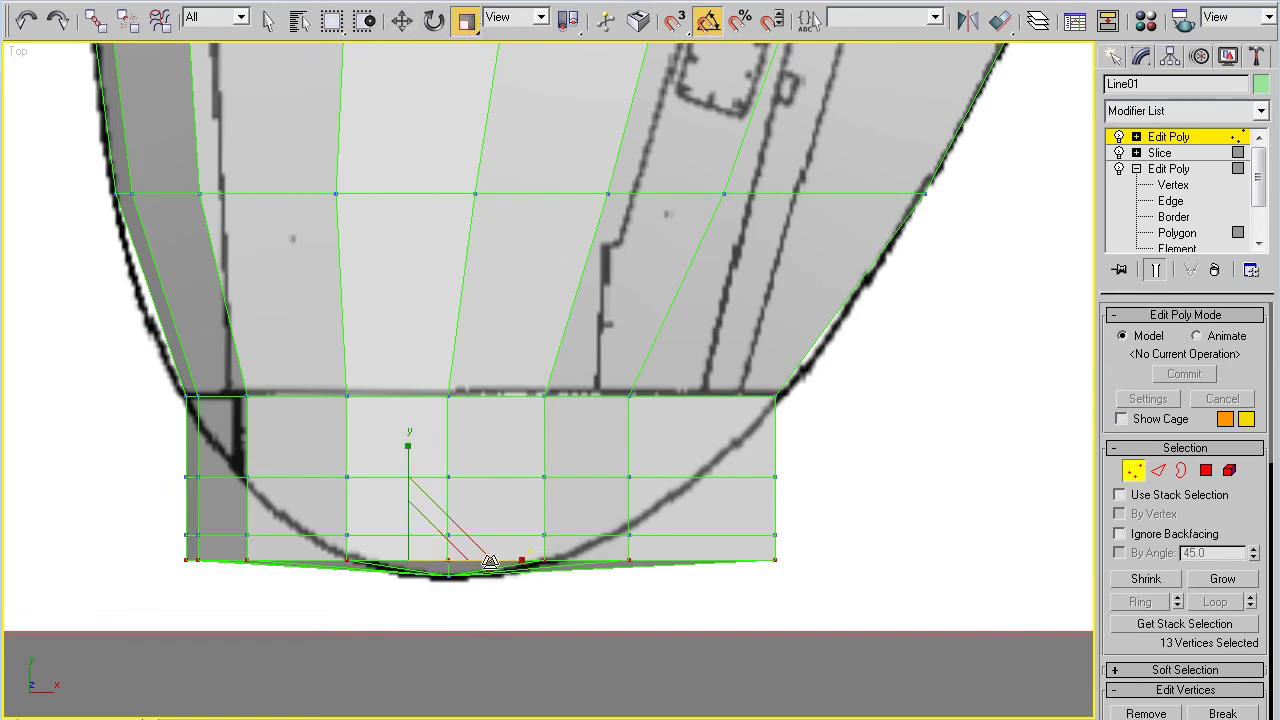
left_click_drag(490, 562, 369, 587)
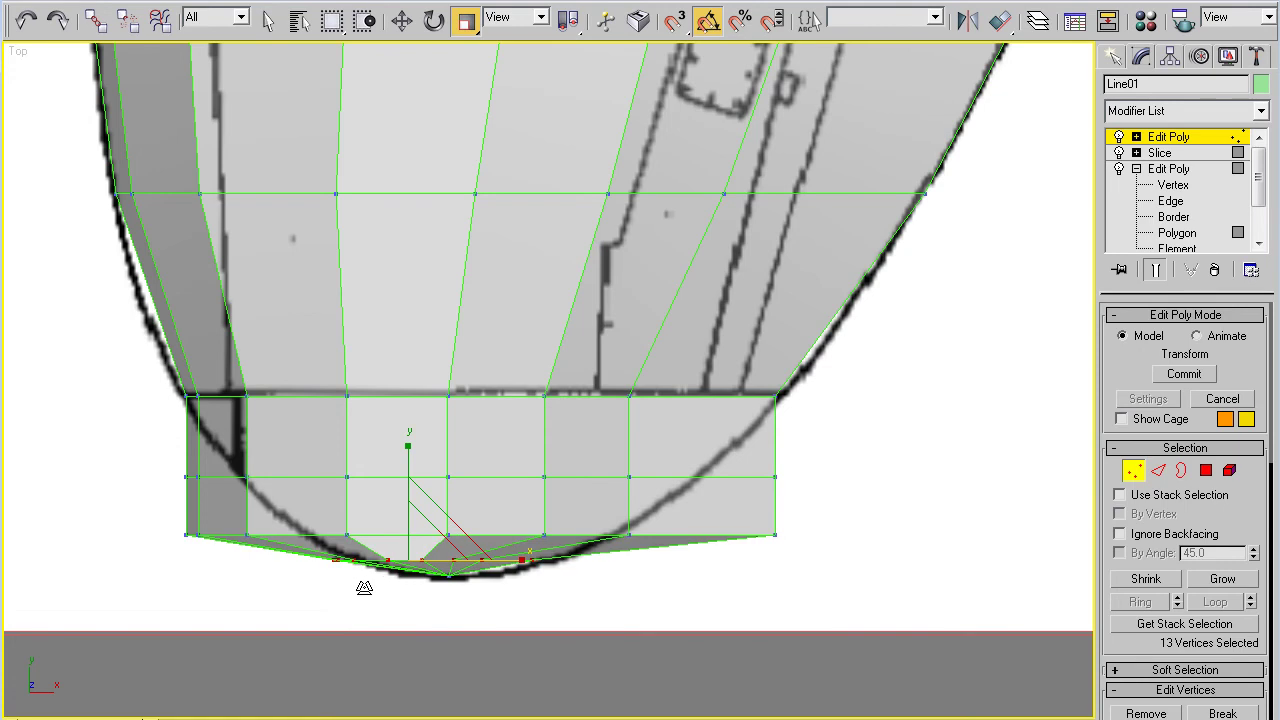
left_click(401, 20)
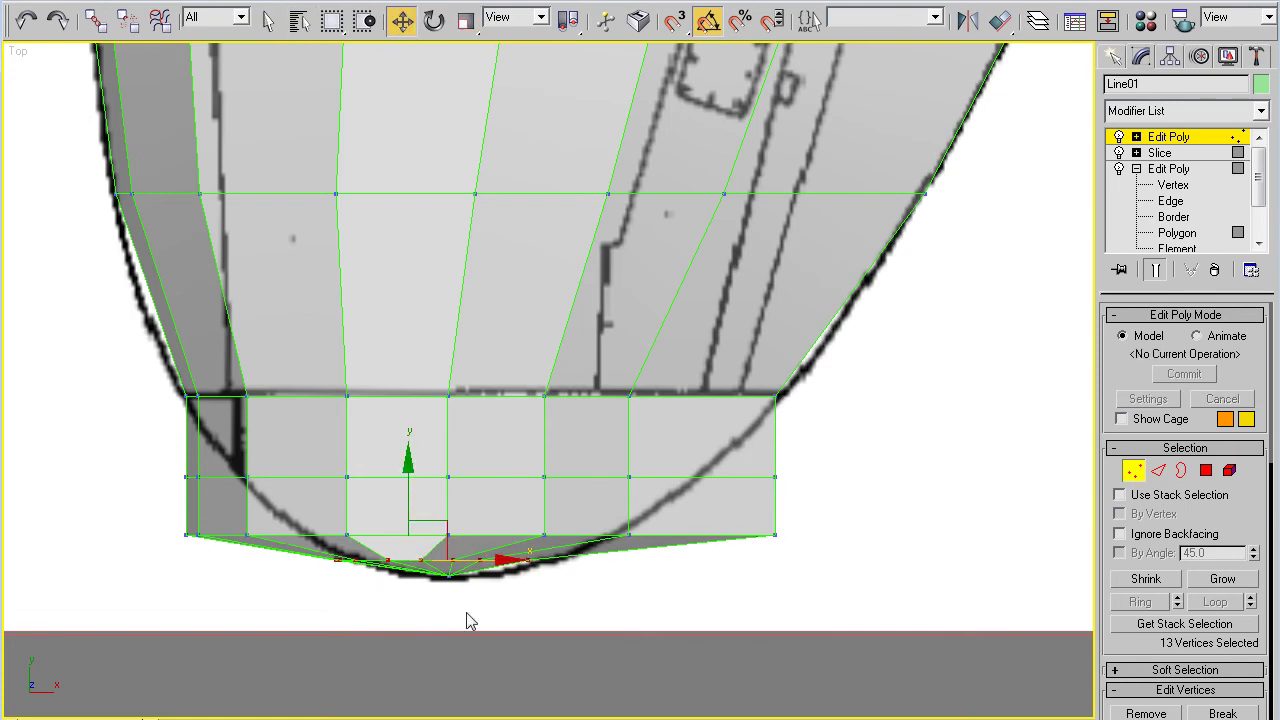
left_click_drag(485, 560, 518, 572)
- Narrow the second vertex row inboard of the tip vertex along X and shift it to fit the rounded outline
left_click_drag(101, 545, 101, 545)
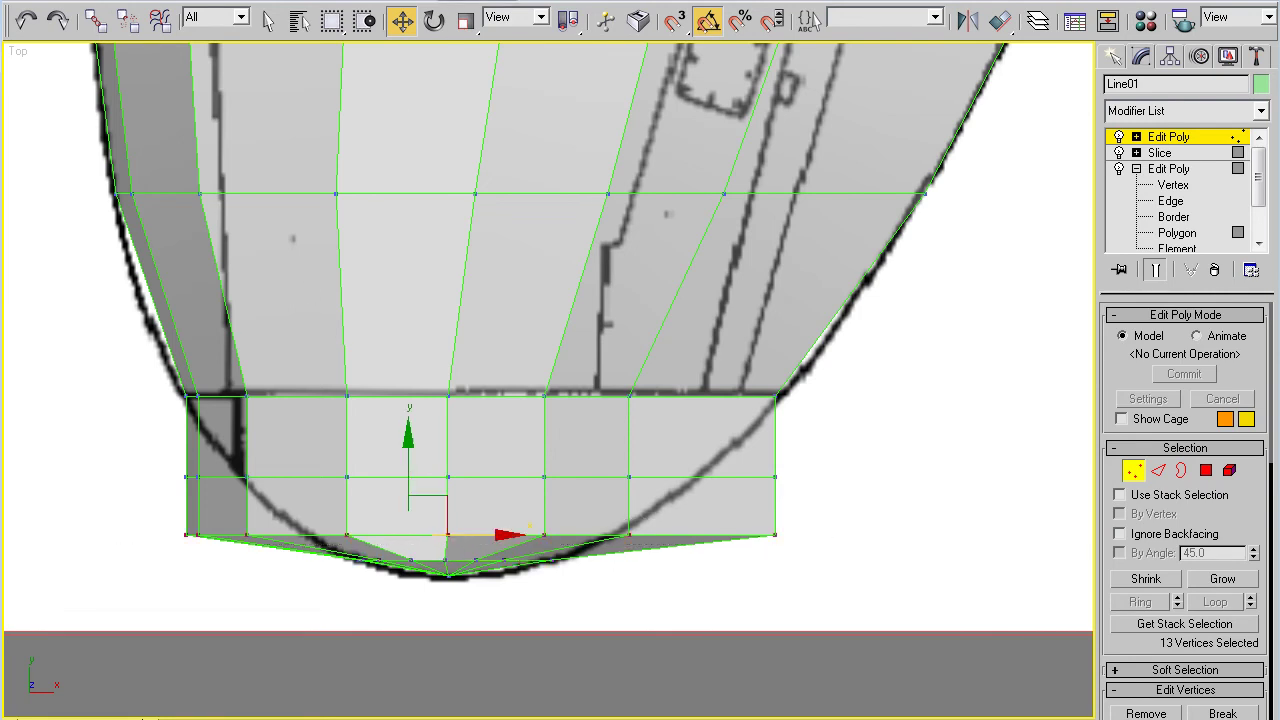
key("r")
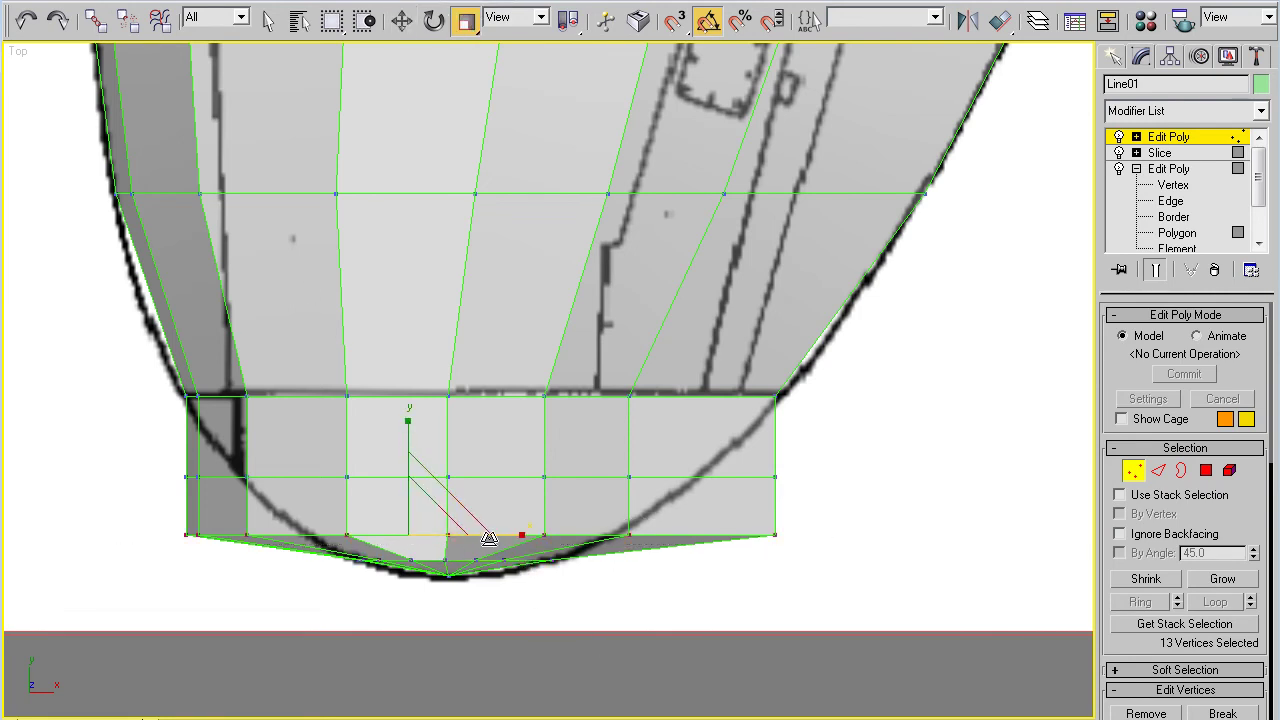
left_click_drag(510, 535, 444, 548)
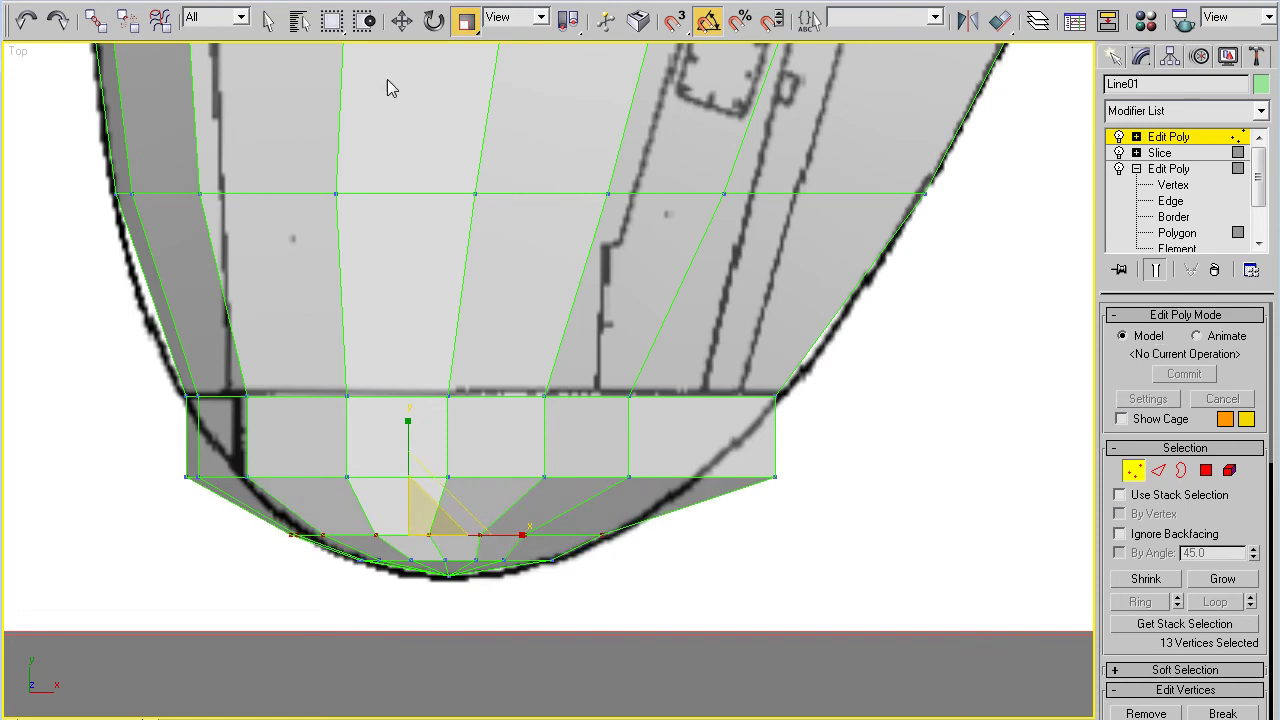
left_click(401, 20)
left_click(483, 535)
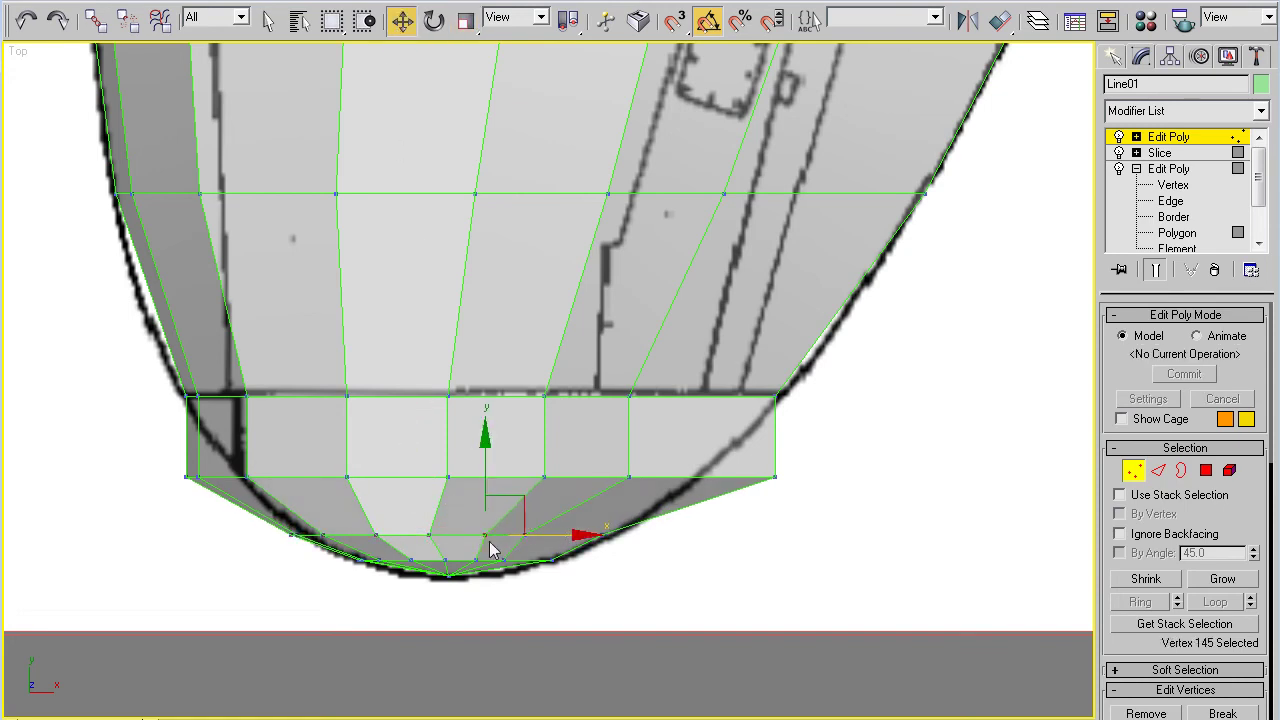
left_click_drag(560, 539, 518, 537)
key("ctrl+z")
- Scale the third vertex row inboard of the tip vertex along X and shift it onto the blueprint curve
left_click_drag(817, 466, 172, 508)
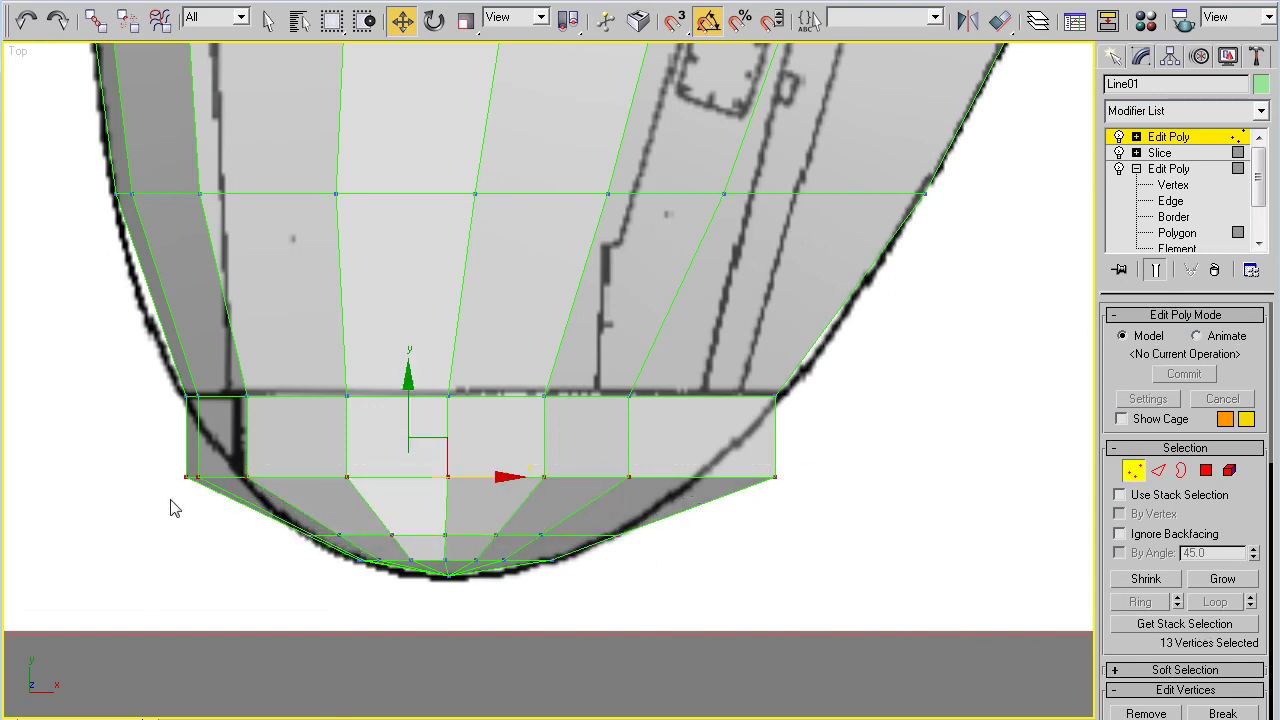
left_click(466, 20)
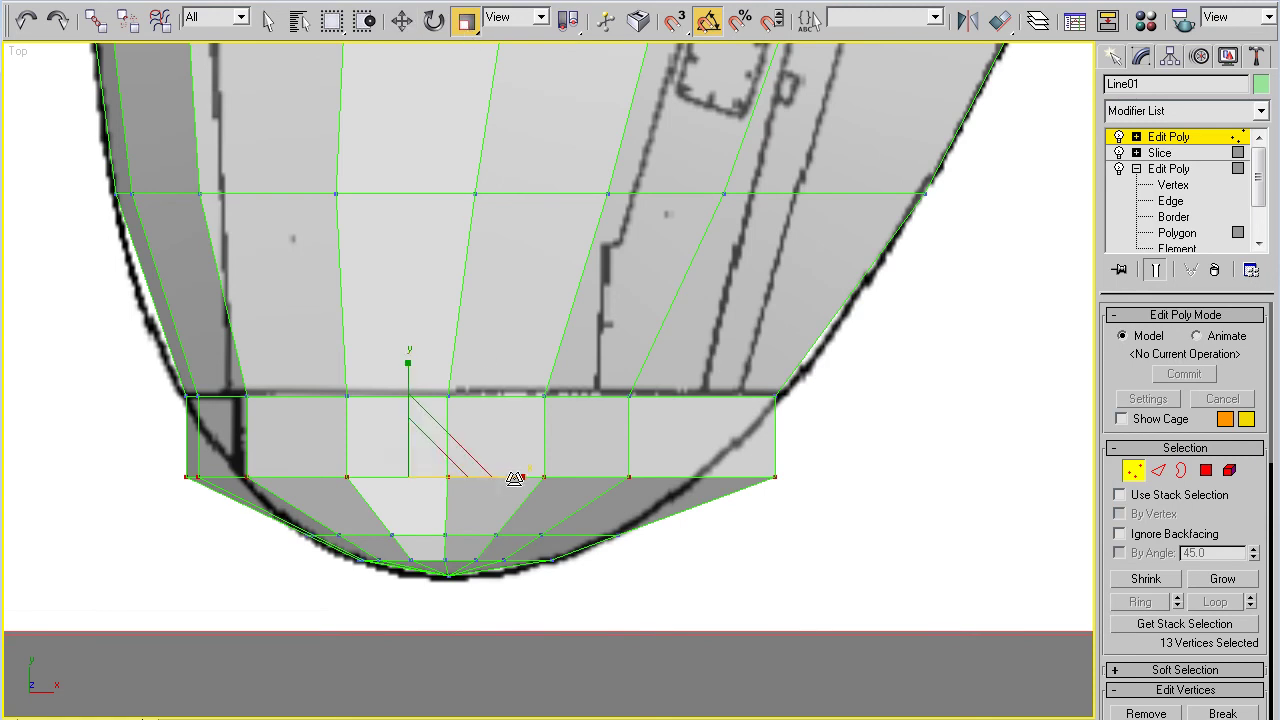
mouse_move(514, 477)
left_mouse_down()
mouse_move(486, 477)
mouse_move(507, 474)
left_mouse_up()
left_click(402, 20)
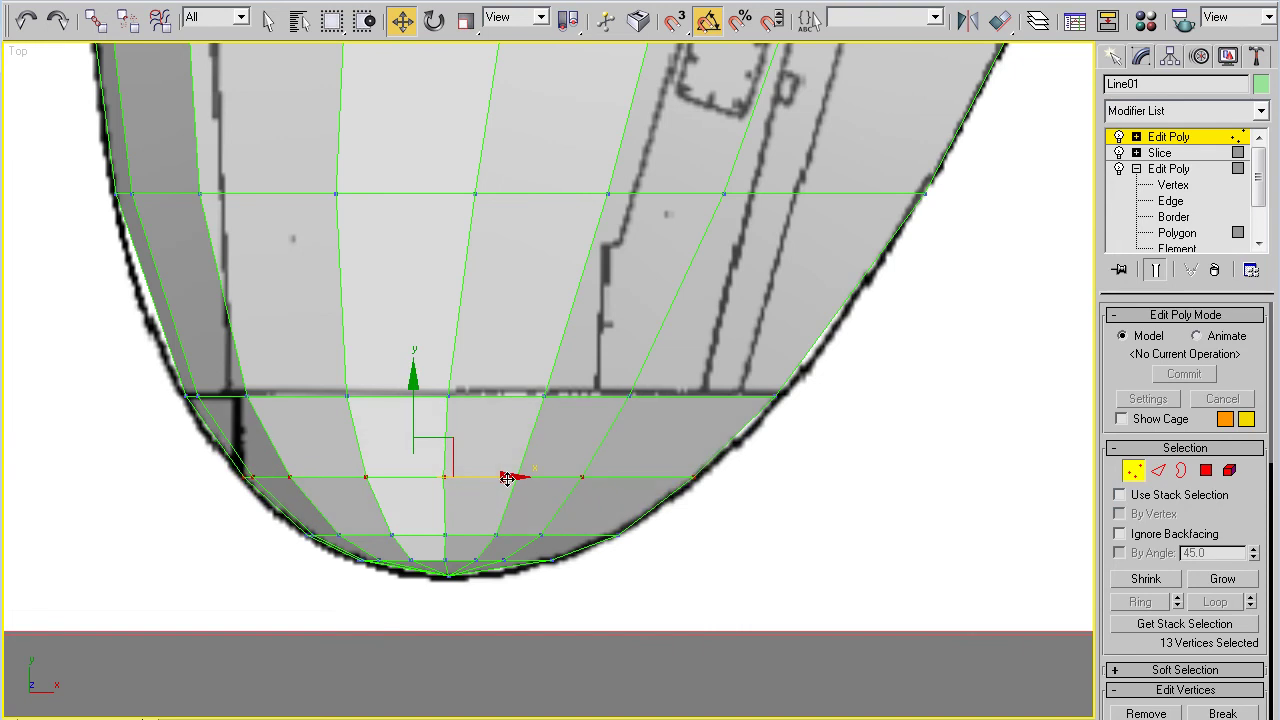
- Leave vertex editing and compare the whole wing with the blueprints in the Top and Left views
scroll(550, 450, "down", 3)
scroll(555, 490, "down", 3)
middle_click_drag(593, 357, 548, 526)
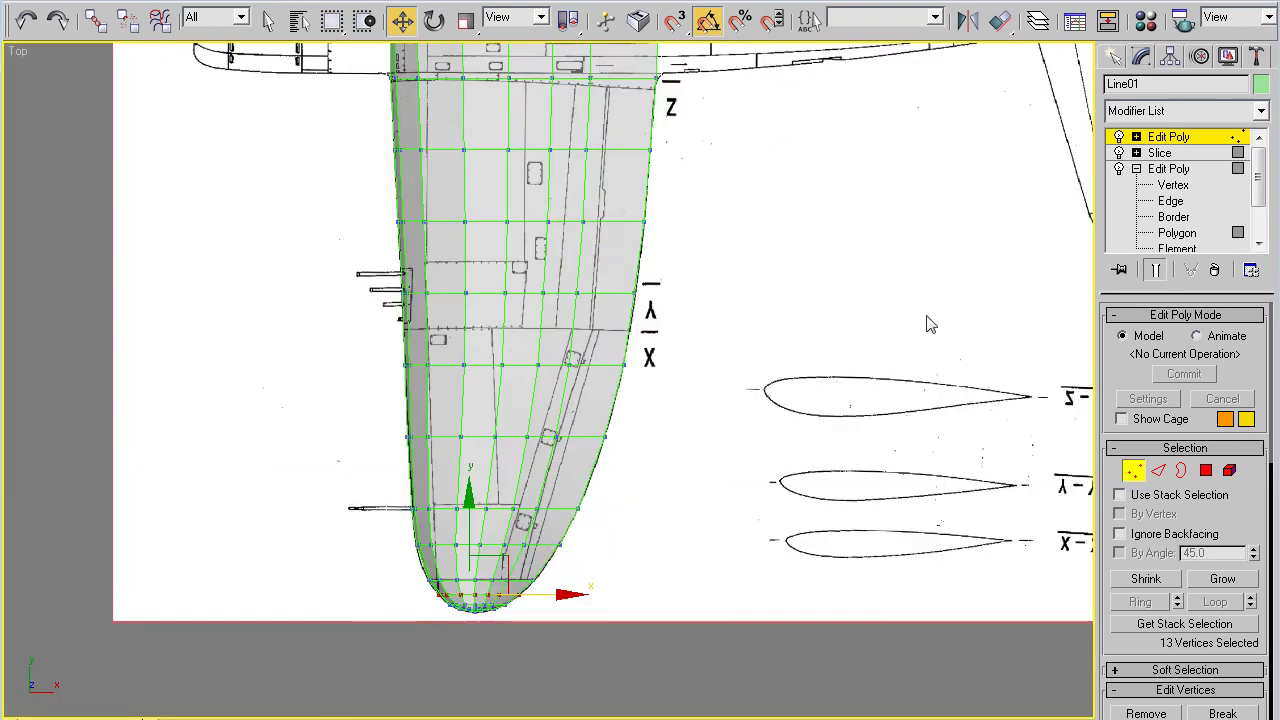
left_click(1180, 138)
scroll(594, 286, "down", 2)
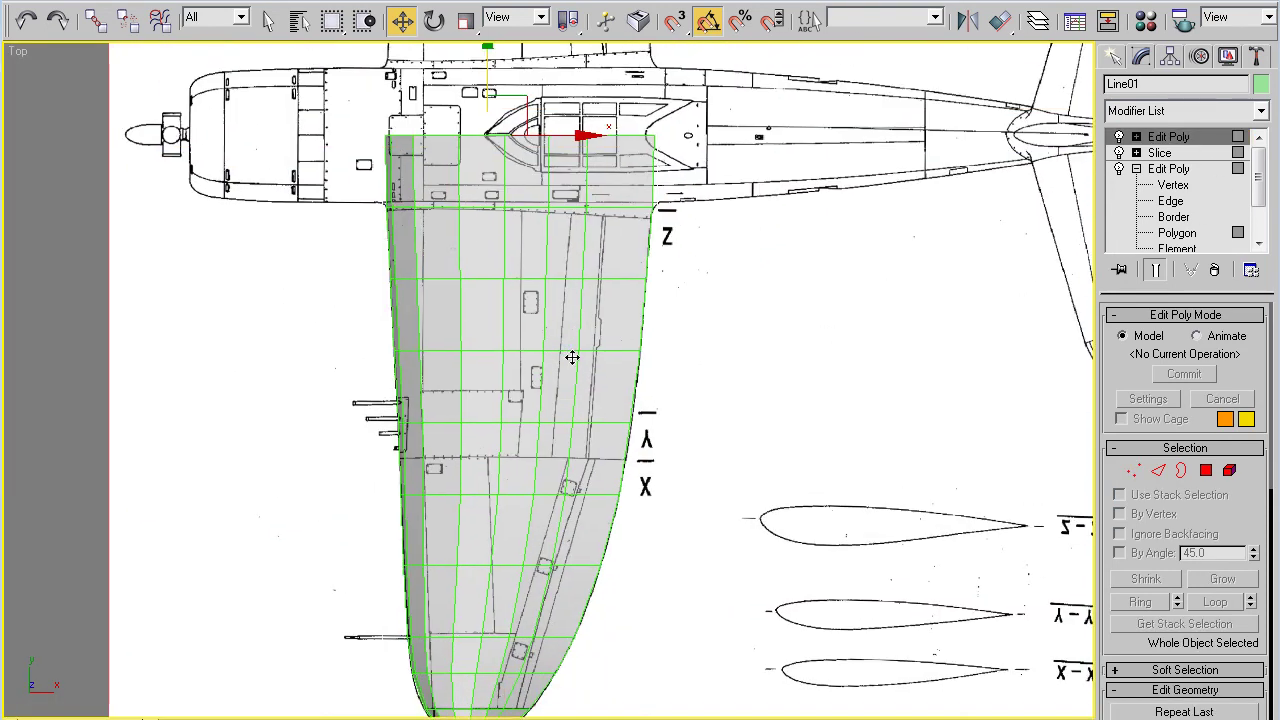
key("alt+w")
right_click(829, 540)
key("alt+w")
middle_click_drag(500, 520, 627, 459, "alt")
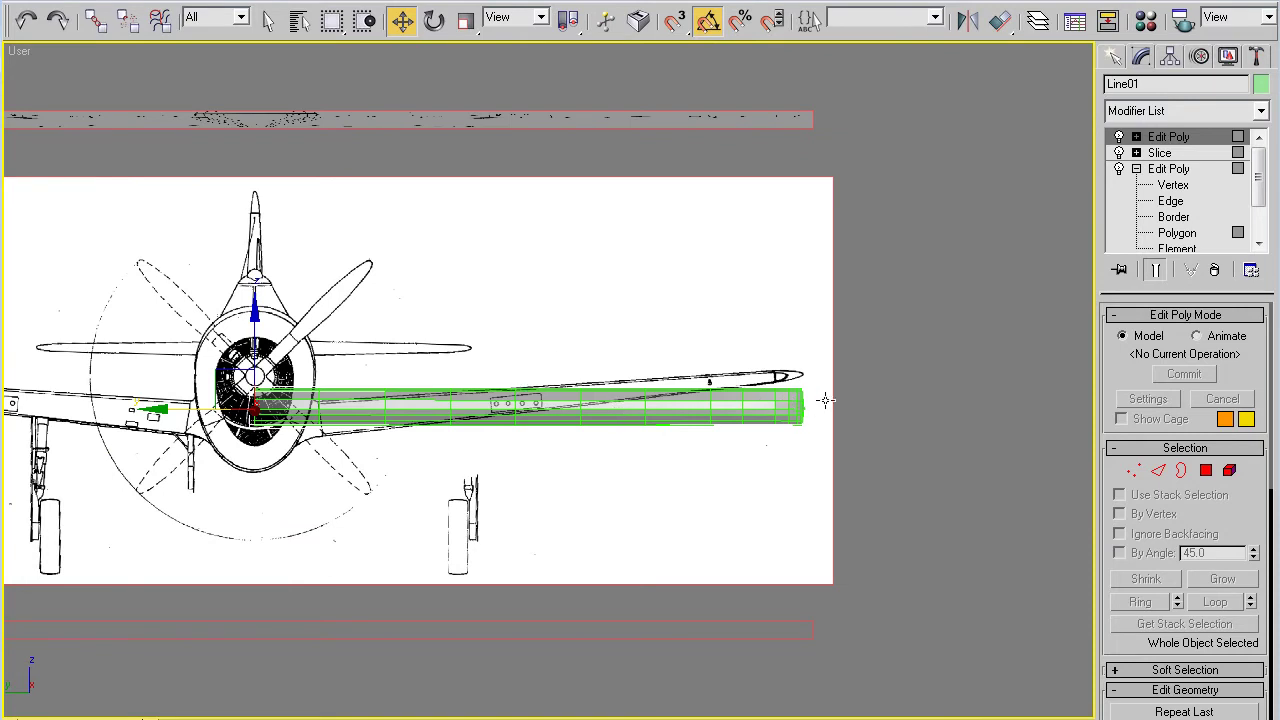
key("alt+w")
middle_click_drag(698, 325, 832, 246)
key("alt+w")
scroll(528, 398, "down", 2)
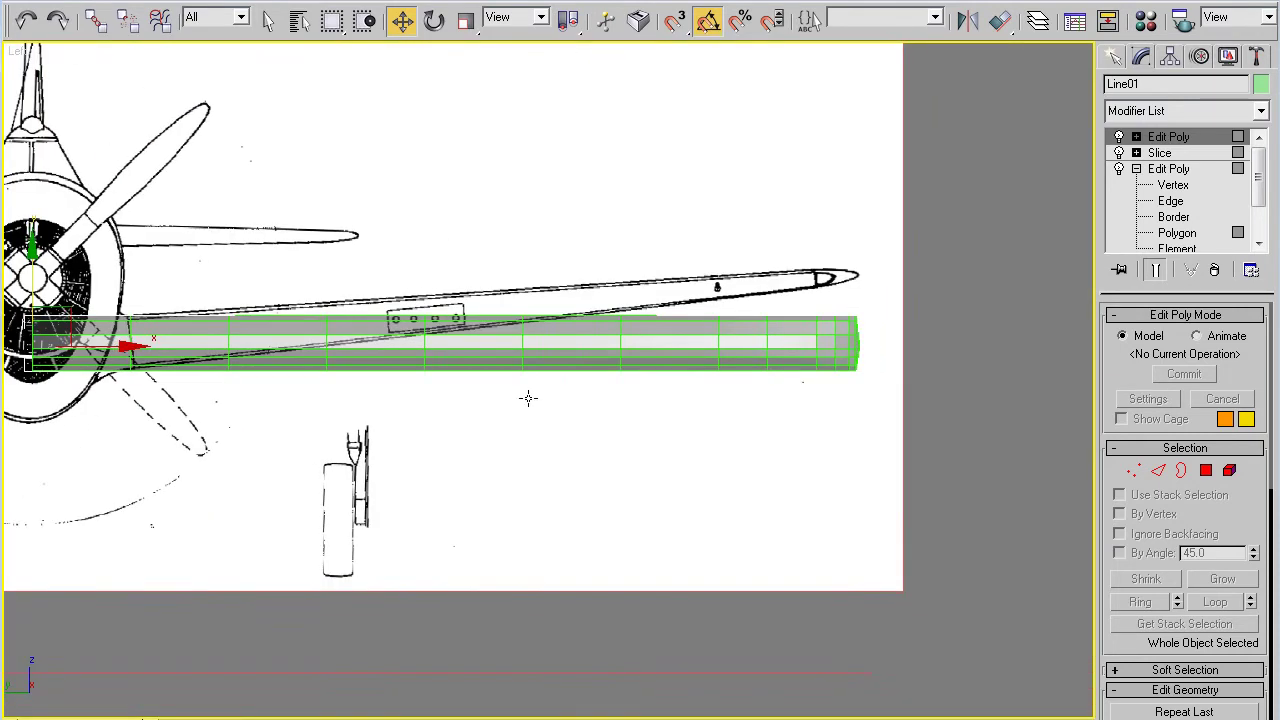
middle_click_drag(529, 398, 632, 381)
- Select all of the wing's vertices, apply an FFD 2x2x2 modifier to them and activate its control points
left_click(1133, 471)
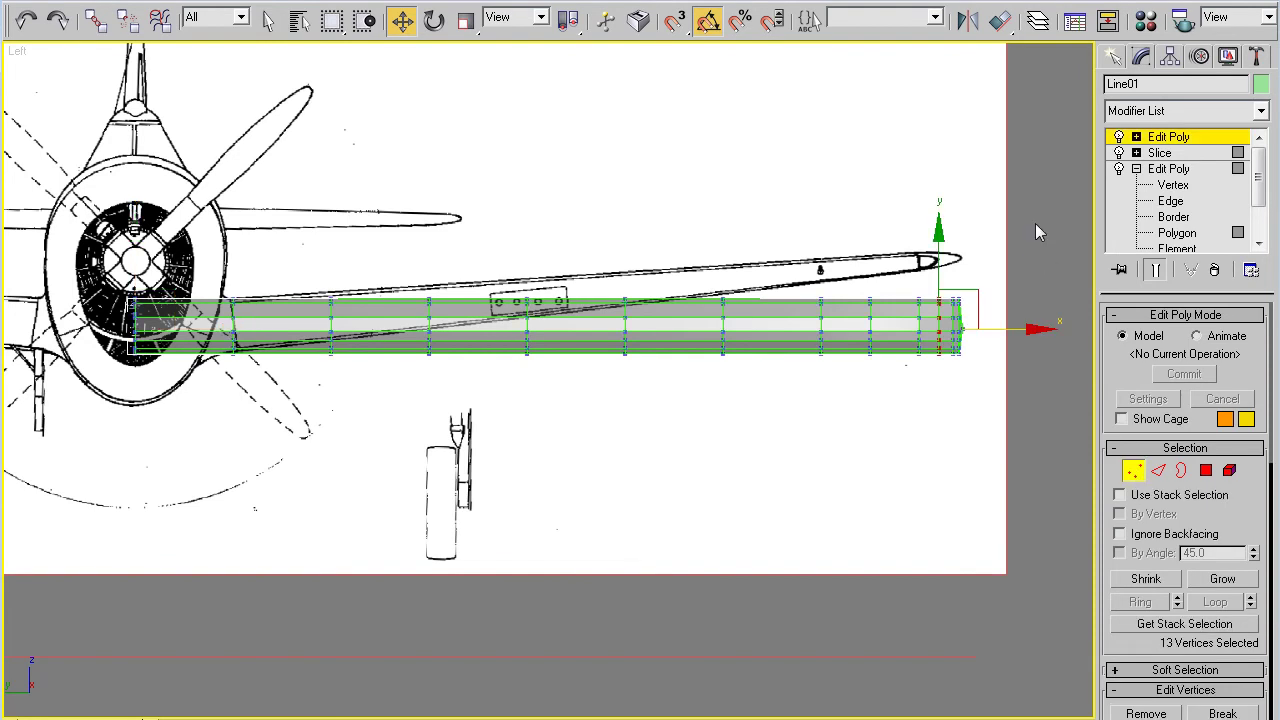
key("ctrl+a")
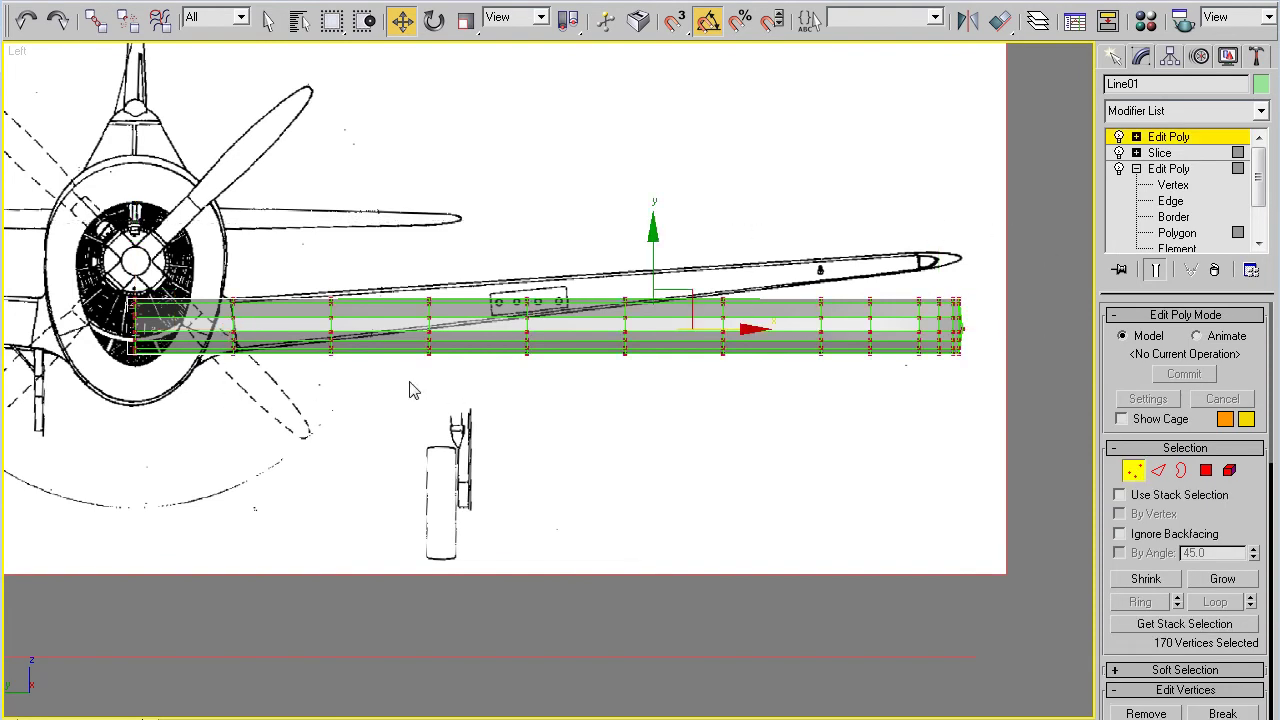
left_click(1262, 111)
scroll(1160, 420, "down", 5)
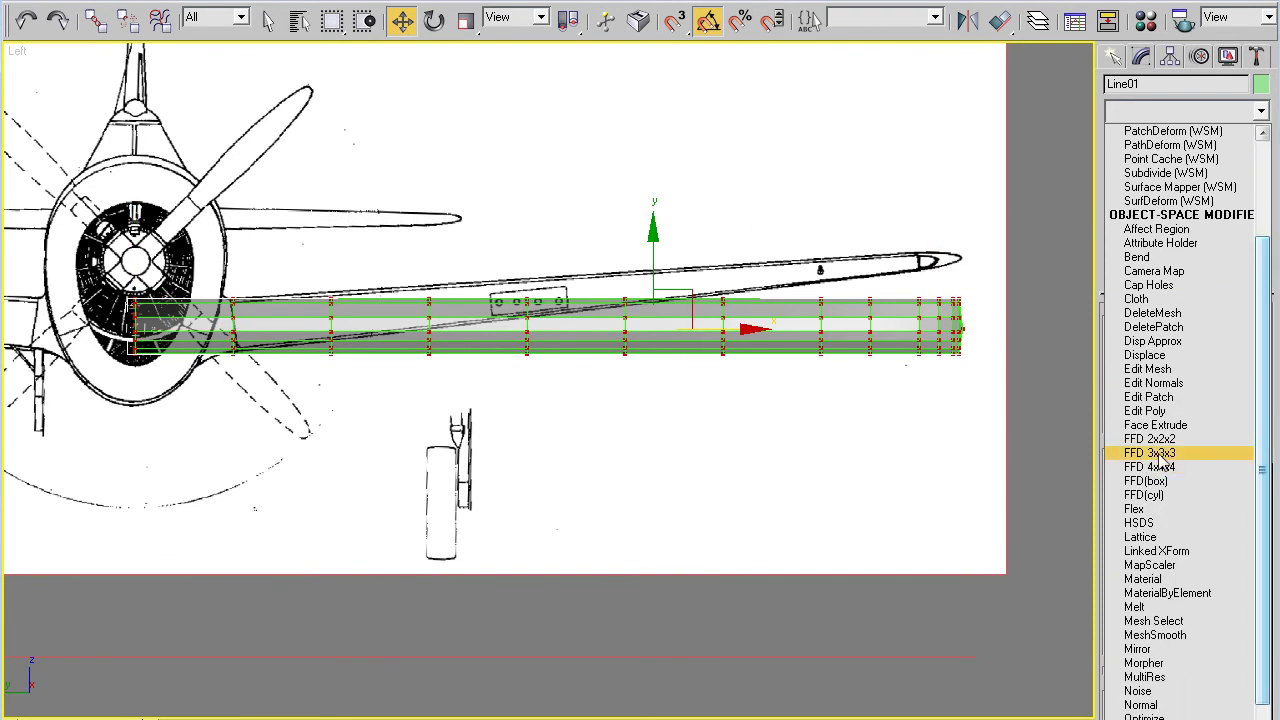
left_click(1150, 439)
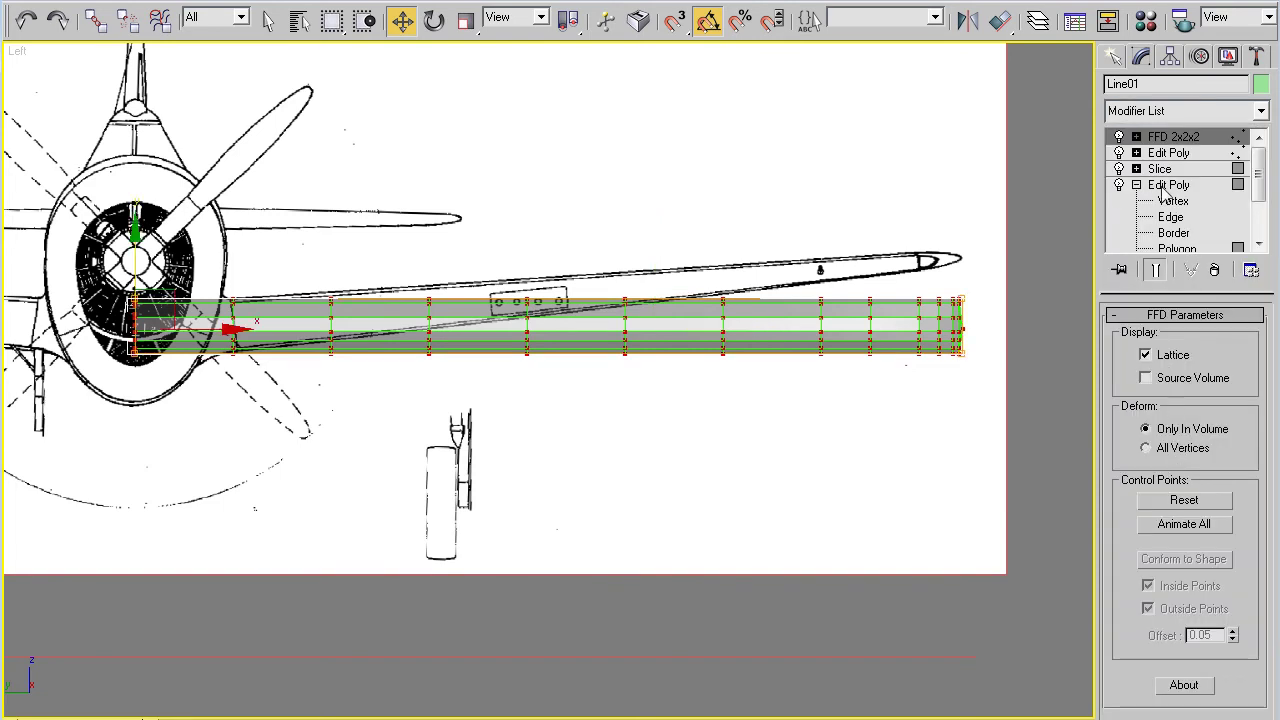
left_click(1136, 137)
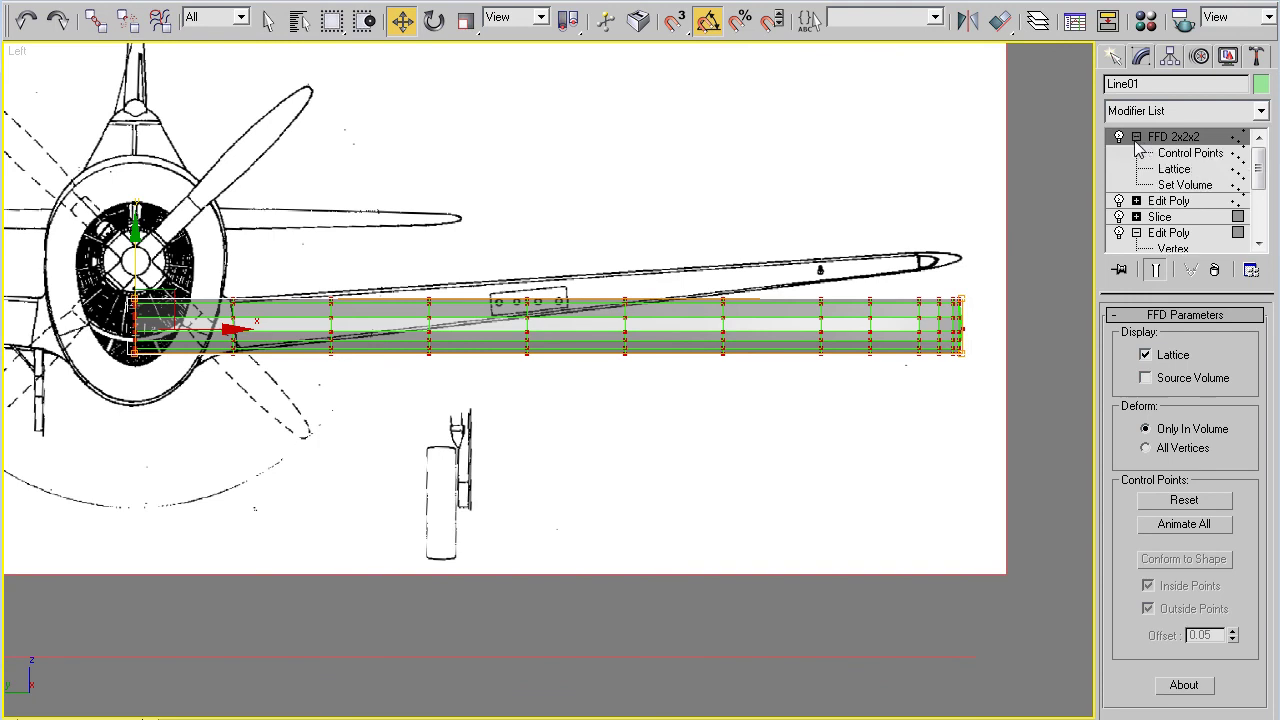
left_click(1215, 153)
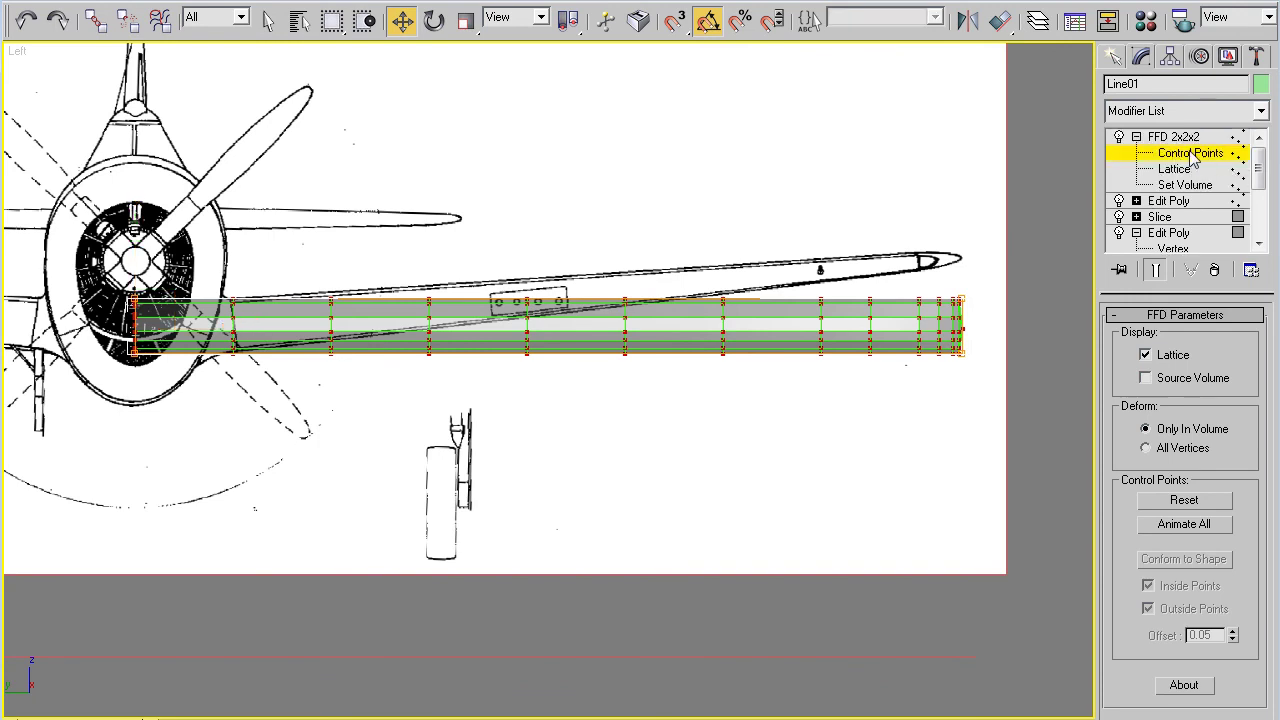
- Raise the lattice's outboard control points to the blueprint's wingtip height, and raise the lower outboard ones further to taper the wing
left_click_drag(938, 272, 1000, 412)
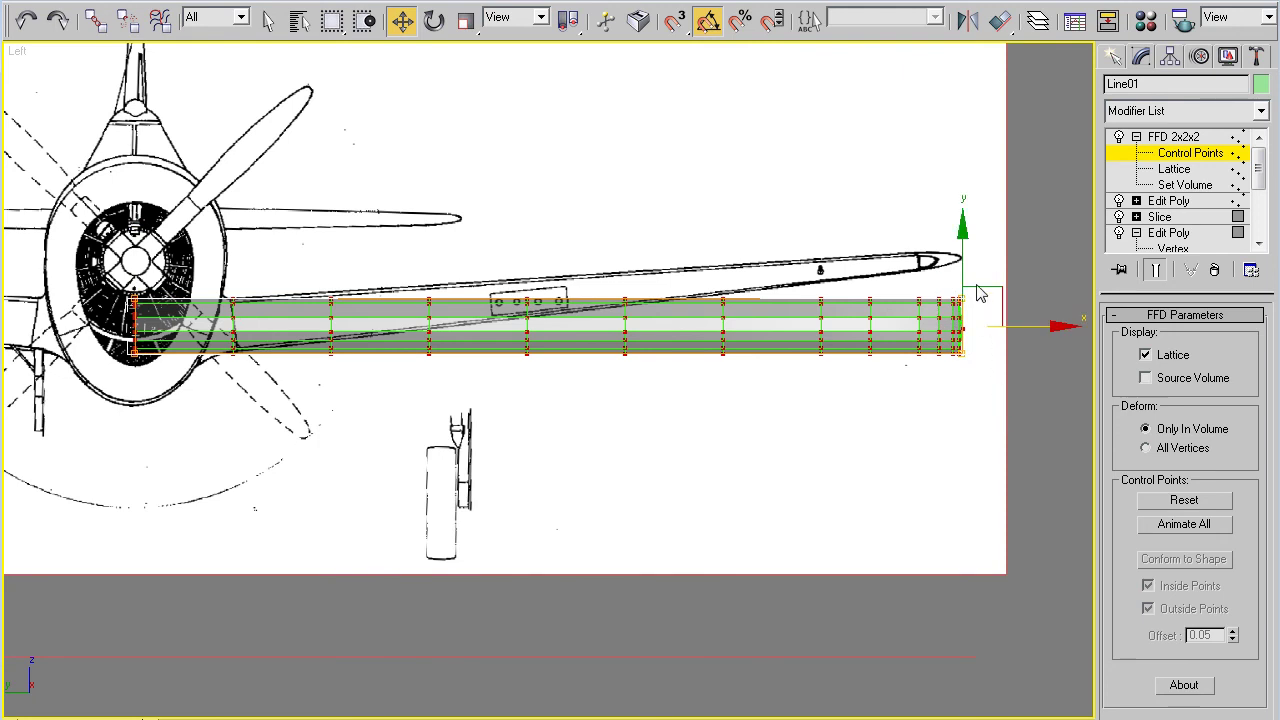
left_click_drag(965, 246, 964, 197)
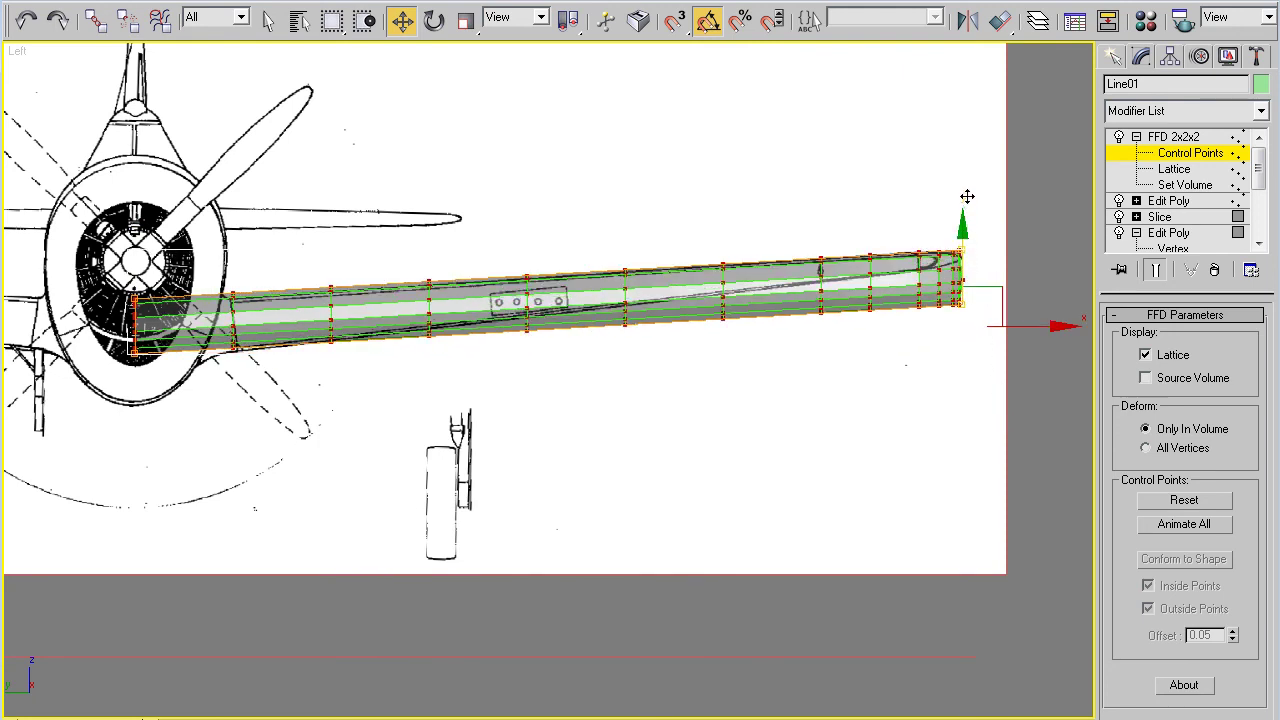
left_click_drag(962, 325, 996, 357)
left_click_drag(997, 307, 997, 310)
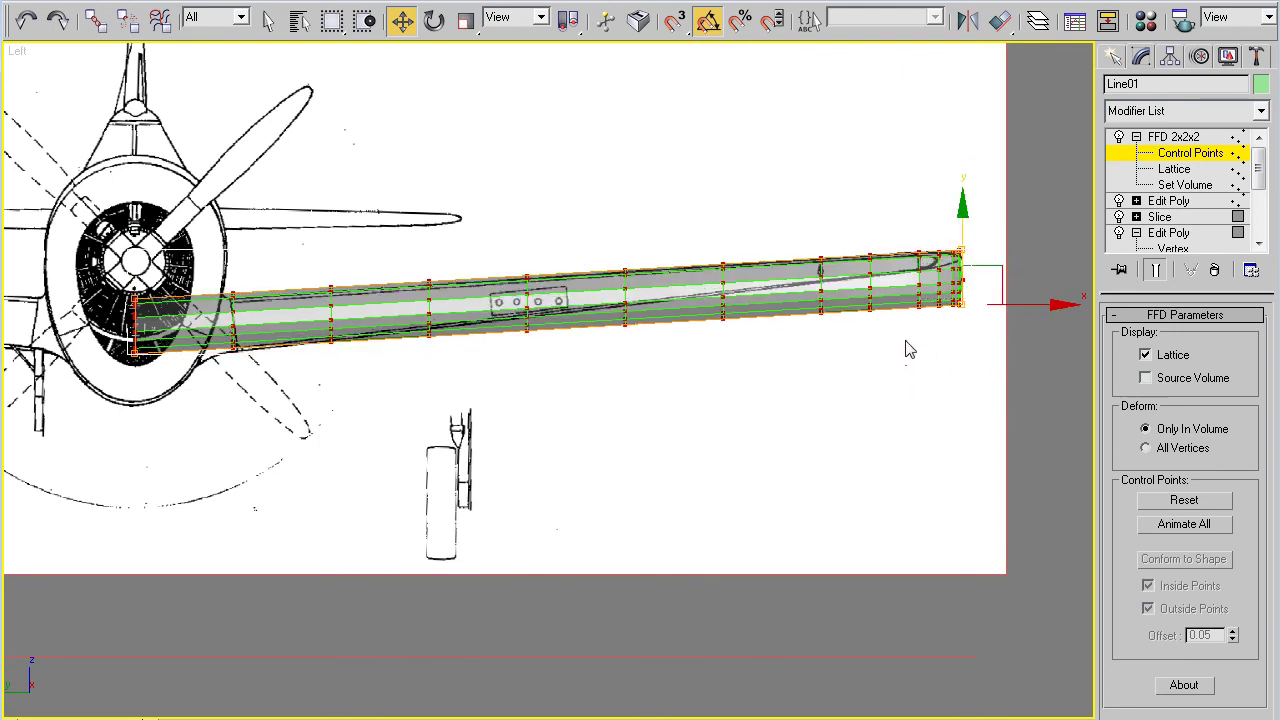
left_click_drag(966, 205, 967, 186)
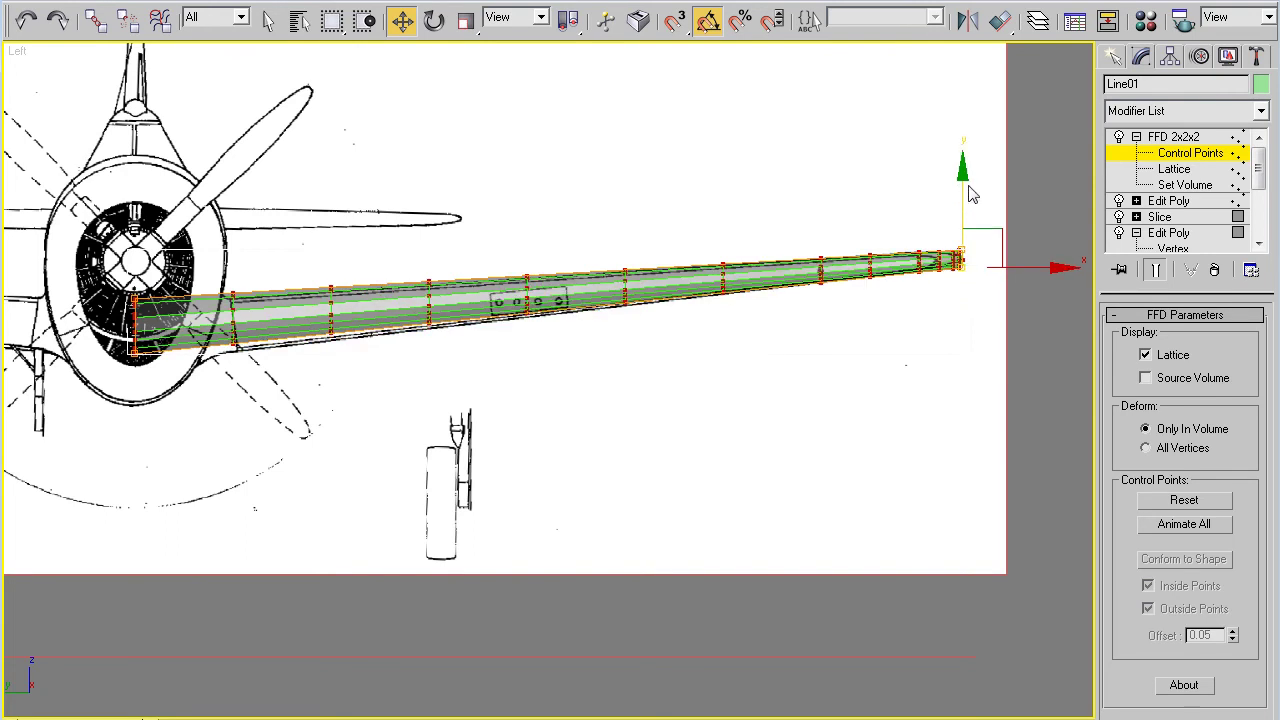
- Select the lattice control points at the wing root and lower them slightly to match the front-view blueprint
left_click(620, 486)
left_click_drag(50, 438, 50, 437)
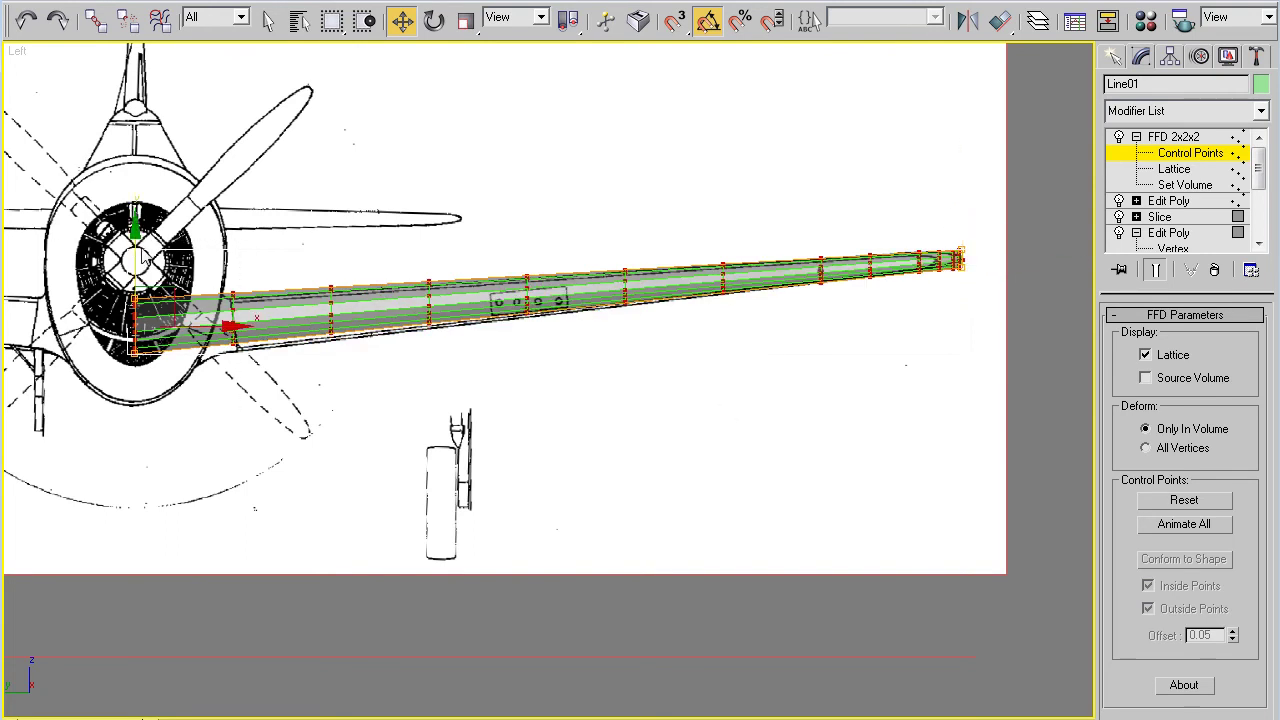
left_click_drag(134, 248, 134, 256)
- Leave control point editing and examine the tapered wing from several angles in the User view
key("alt+w")
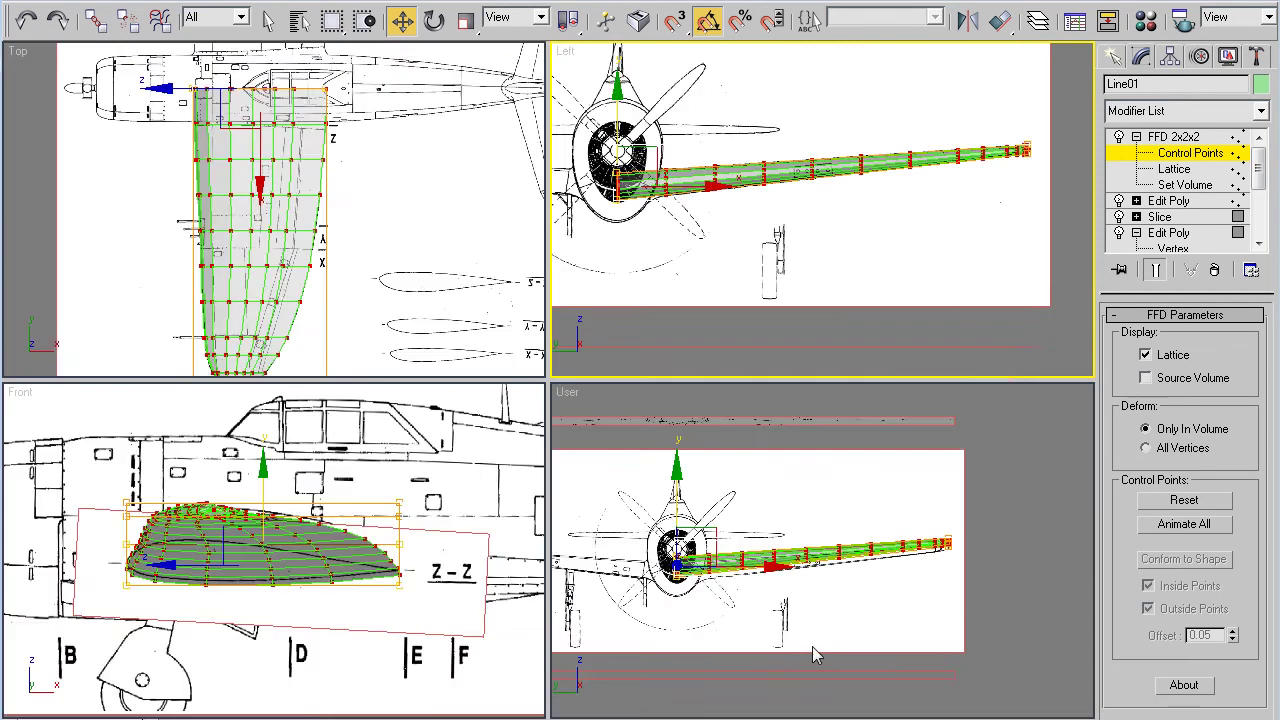
right_click(812, 640)
key("alt+w")
middle_click_drag(785, 500, 785, 527, "alt")
scroll(785, 527, "up", 4)
left_click(1174, 137)
middle_click_drag(548, 572, 533, 548, "alt")
middle_click_drag(533, 548, 735, 480)
scroll(668, 525, "down", 5)
middle_click_drag(735, 480, 649, 530, "alt")
middle_click_drag(649, 530, 789, 473, "alt")
middle_click_drag(789, 473, 847, 397, "alt")
scroll(766, 531, "up", 3)
scroll(753, 552, "down", 1)
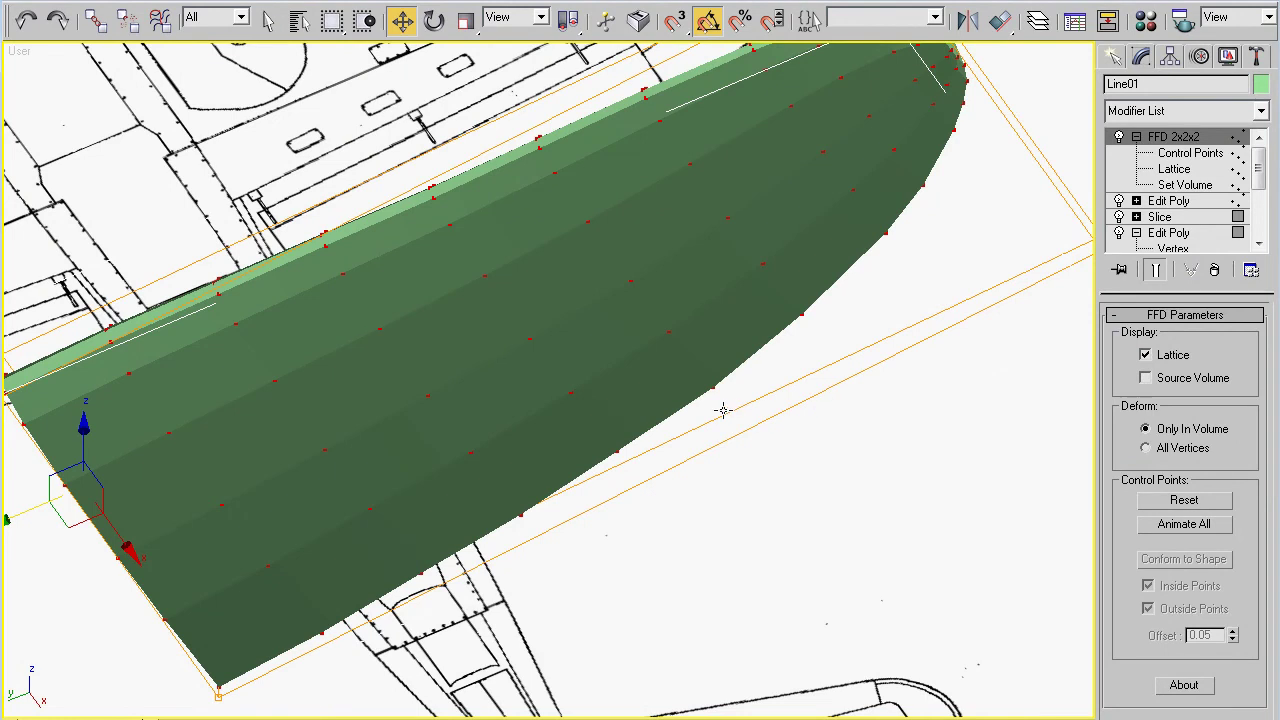
middle_click_drag(507, 347, 697, 517, "alt")
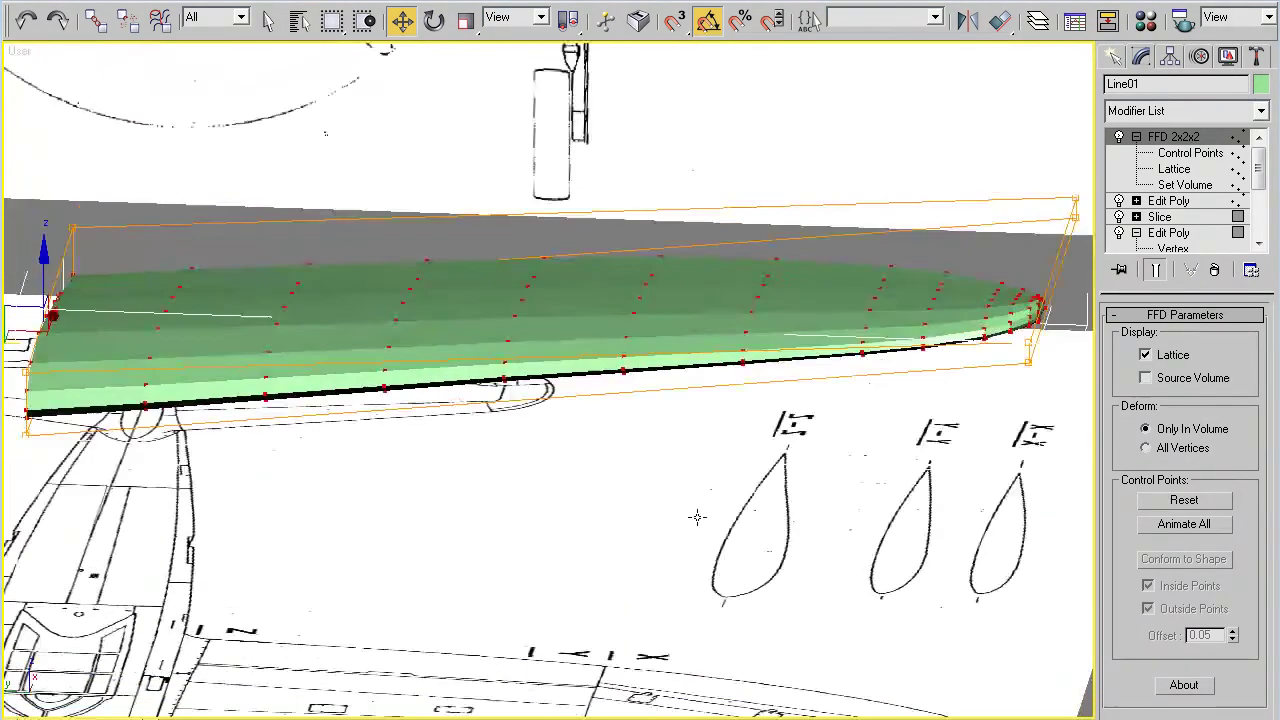
- Add an Edit Poly modifier above the wing's FFD 2x2x2 and enter vertex editing, with the wingtip framed in the Left view
middle_click_drag(751, 431, 752, 507, "alt")
left_click(1261, 111)
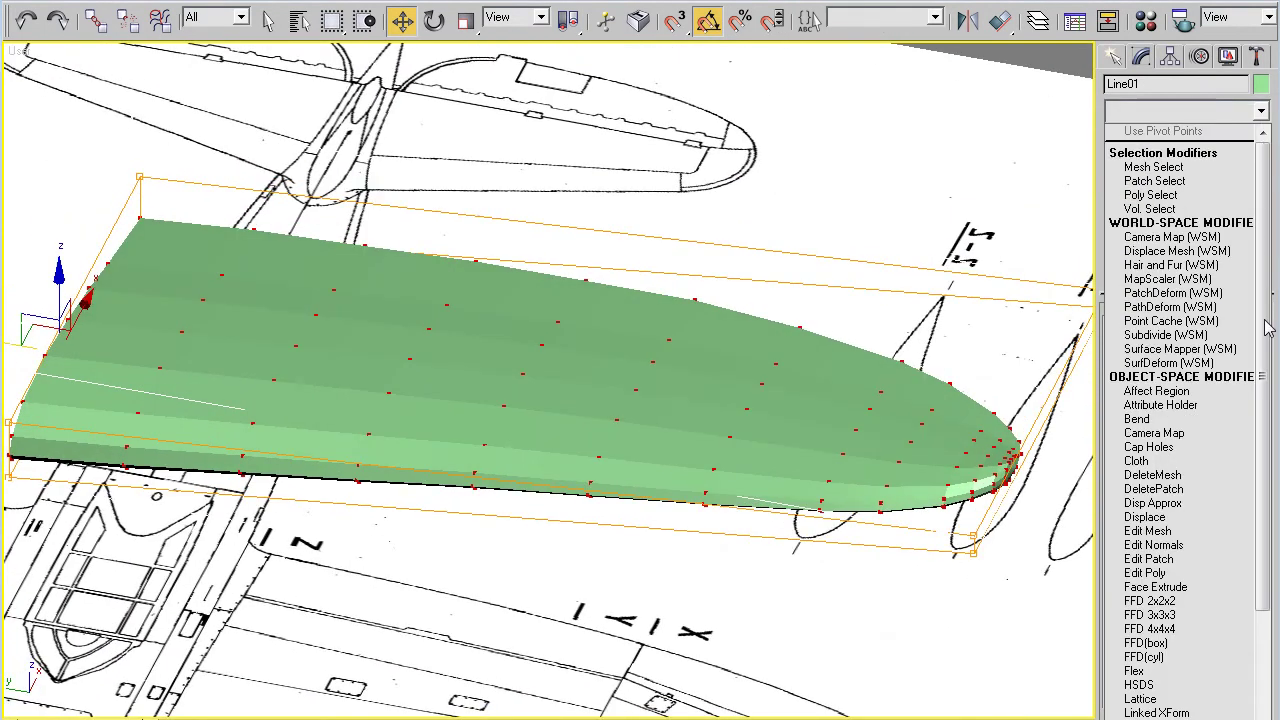
left_click_drag(1265, 321, 1264, 479)
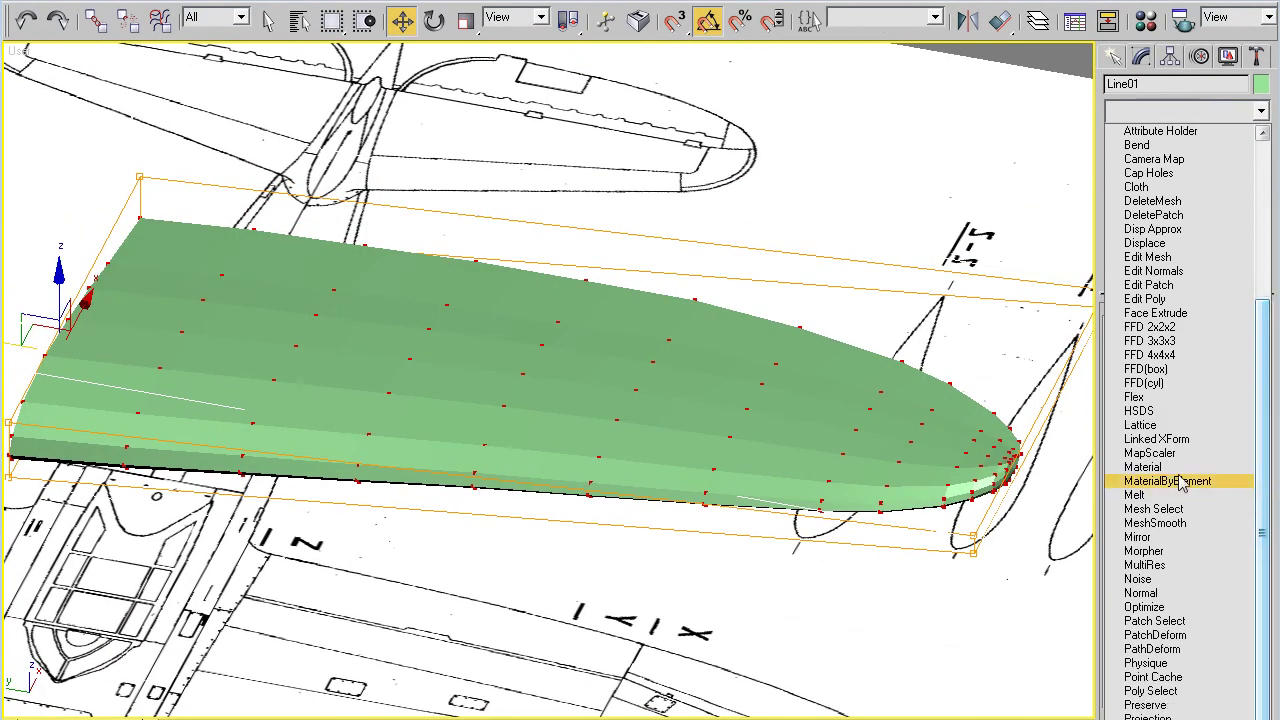
left_click(1150, 327)
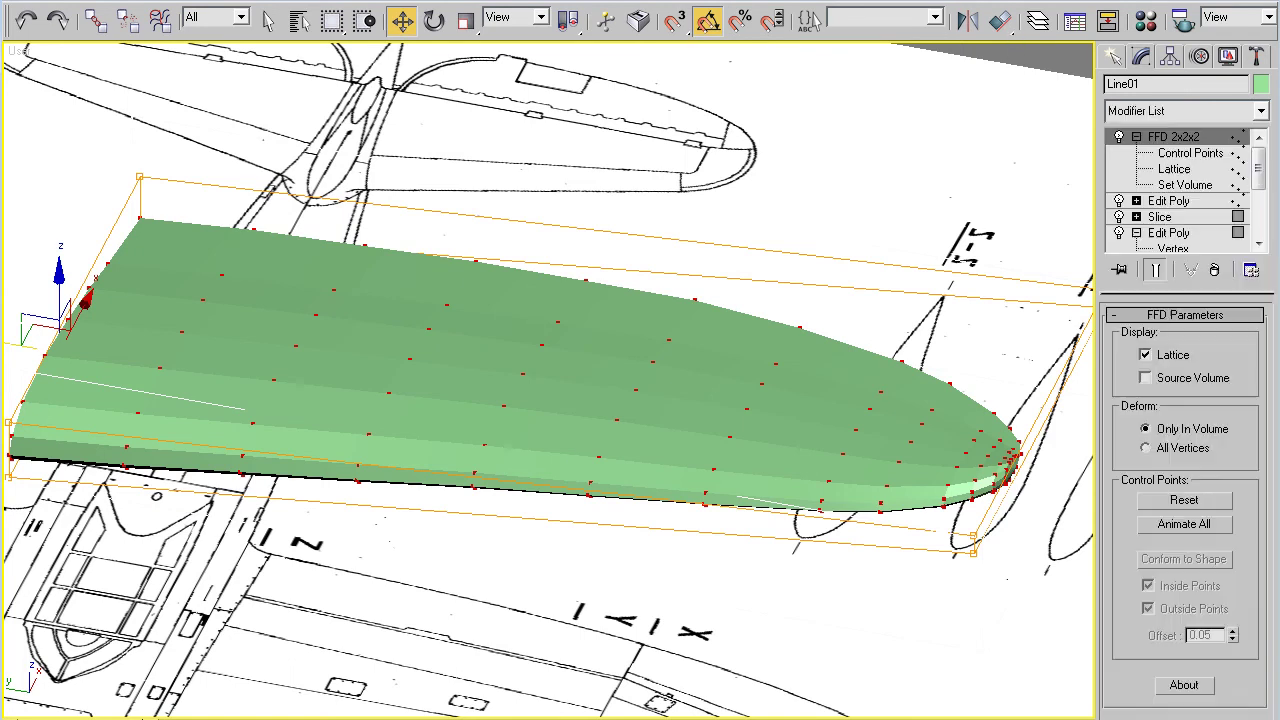
middle_click_drag(951, 560, 497, 520)
scroll(497, 520, "up", 2)
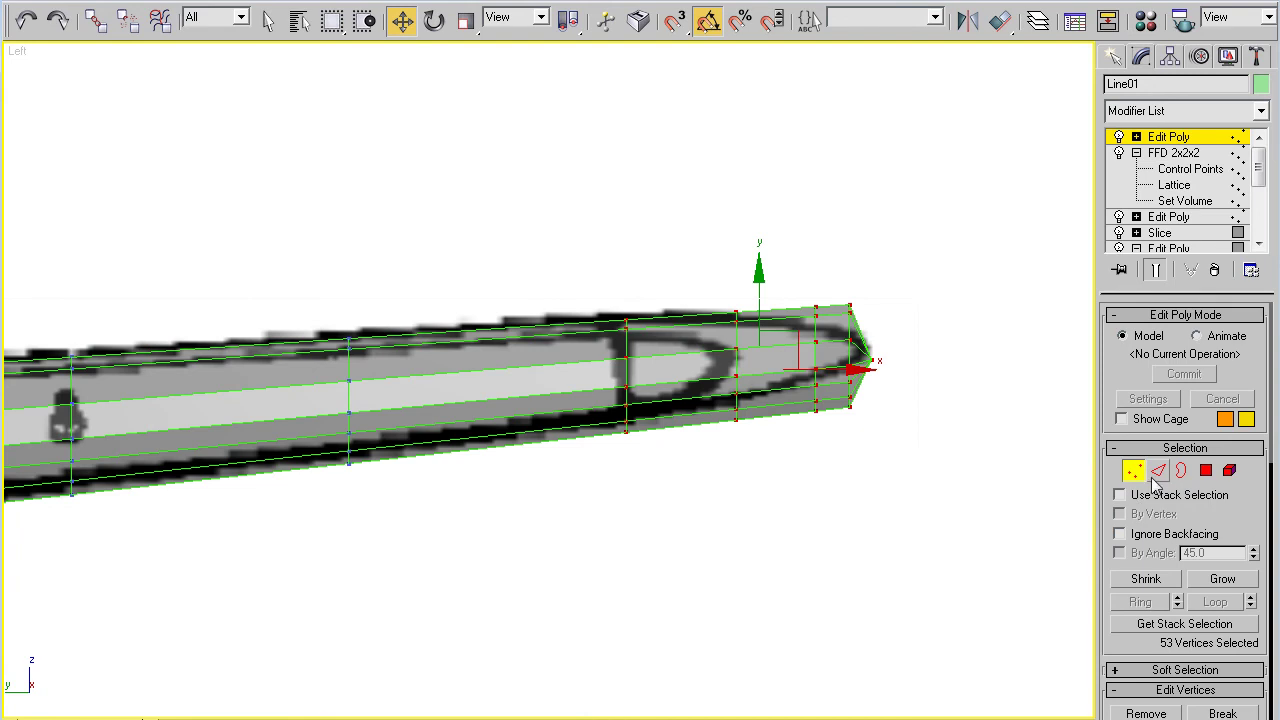
- Scale down the vertex columns at the start and middle of the wingtip's curve vertically, one at a time, to fit the blueprint's tip outline
left_click_drag(700, 280, 760, 484)
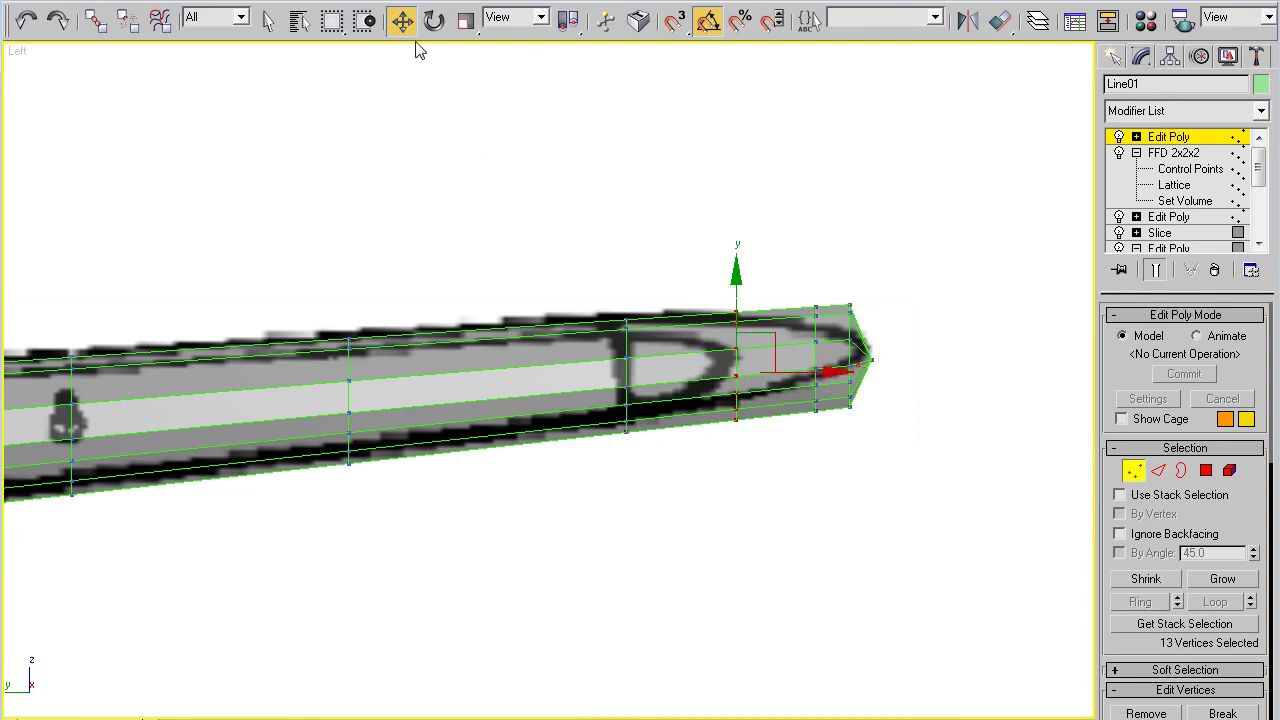
left_click(466, 20)
left_click_drag(737, 264, 768, 268)
left_click_drag(795, 320, 812, 443)
left_click_drag(790, 243, 829, 468)
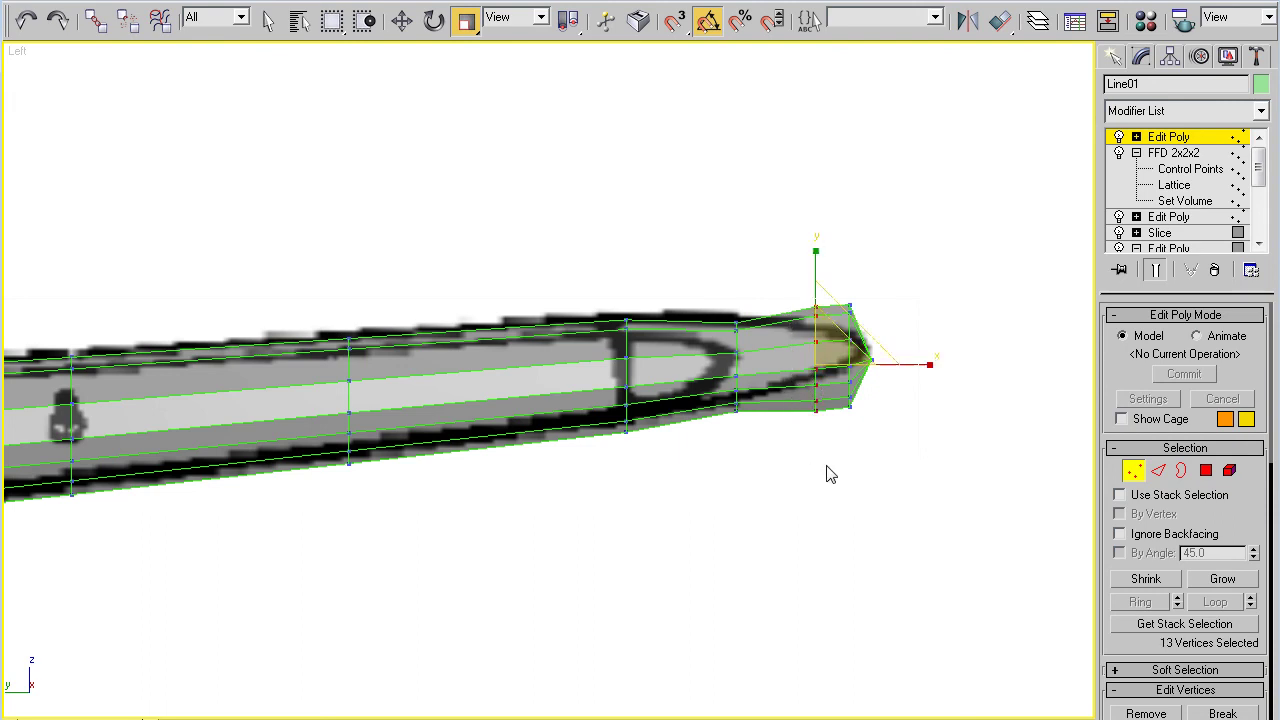
left_click_drag(819, 268, 814, 305)
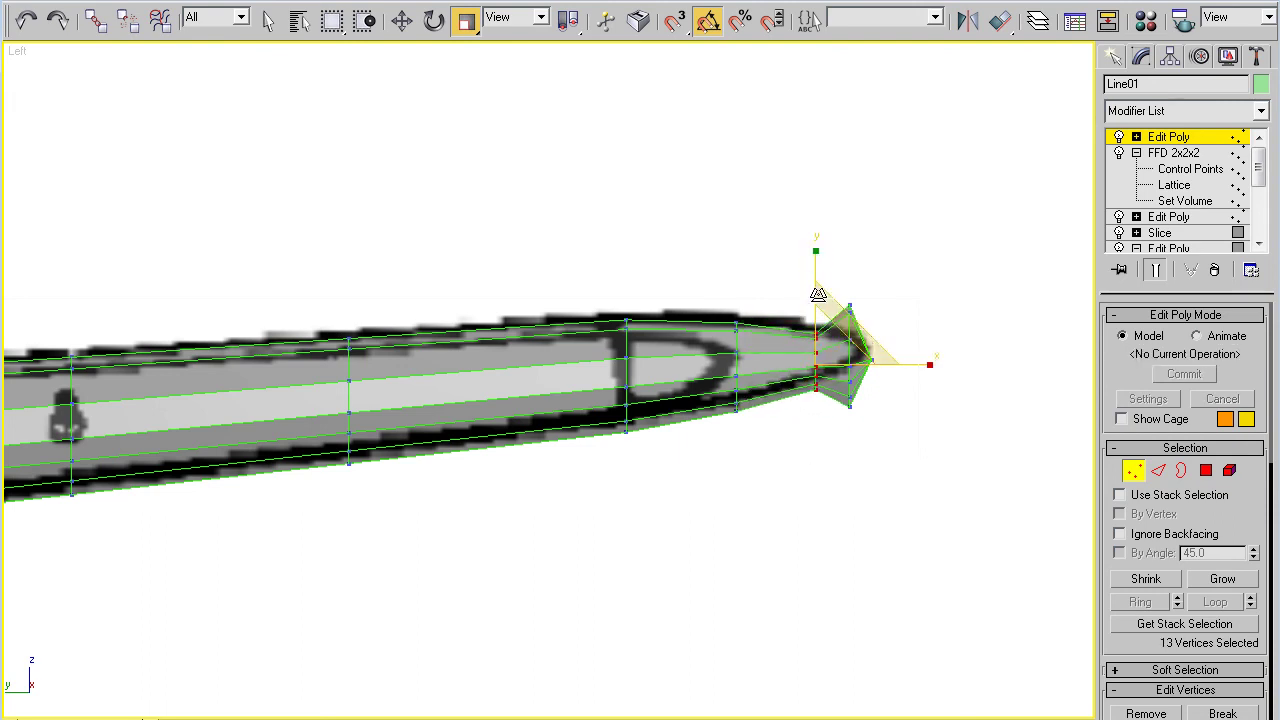
- Scale down the last vertex column before the wingtip's end vertically to fit the blueprint's rounded outline, and return to the four-viewport layout
left_click_drag(823, 252, 830, 302)
left_click_drag(866, 457, 866, 458)
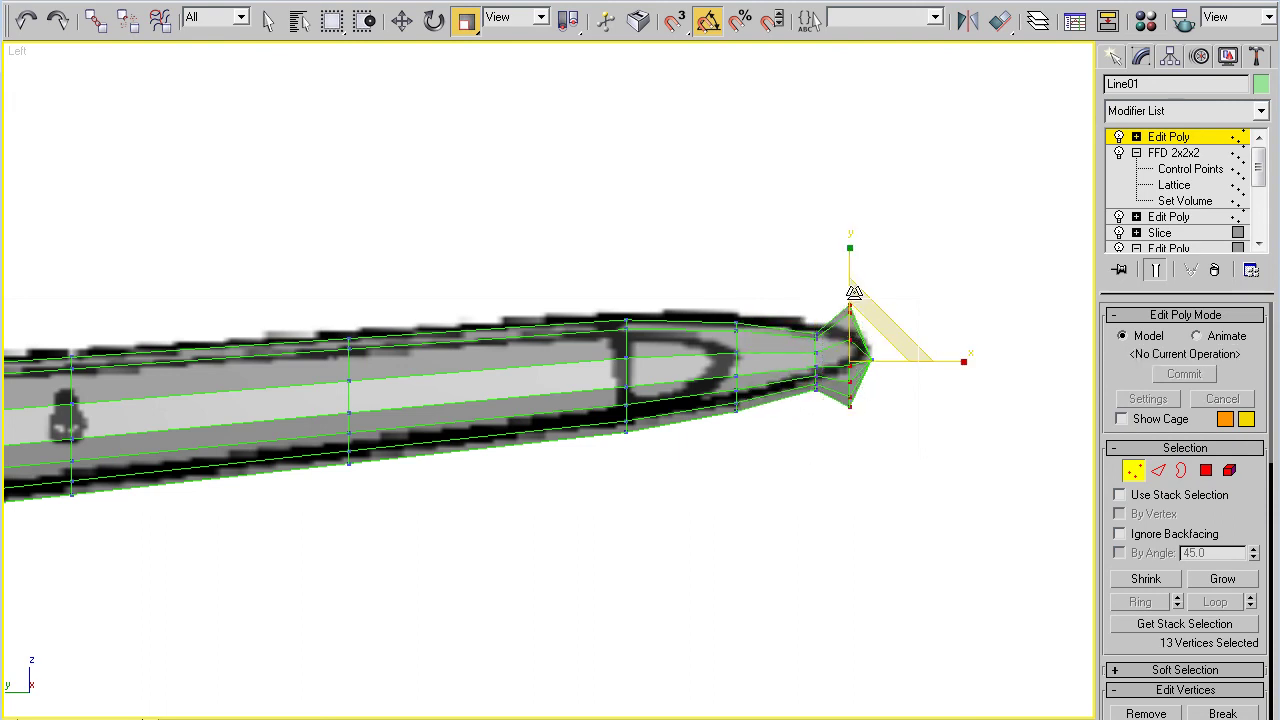
left_click_drag(849, 251, 844, 330)
left_click(841, 310)
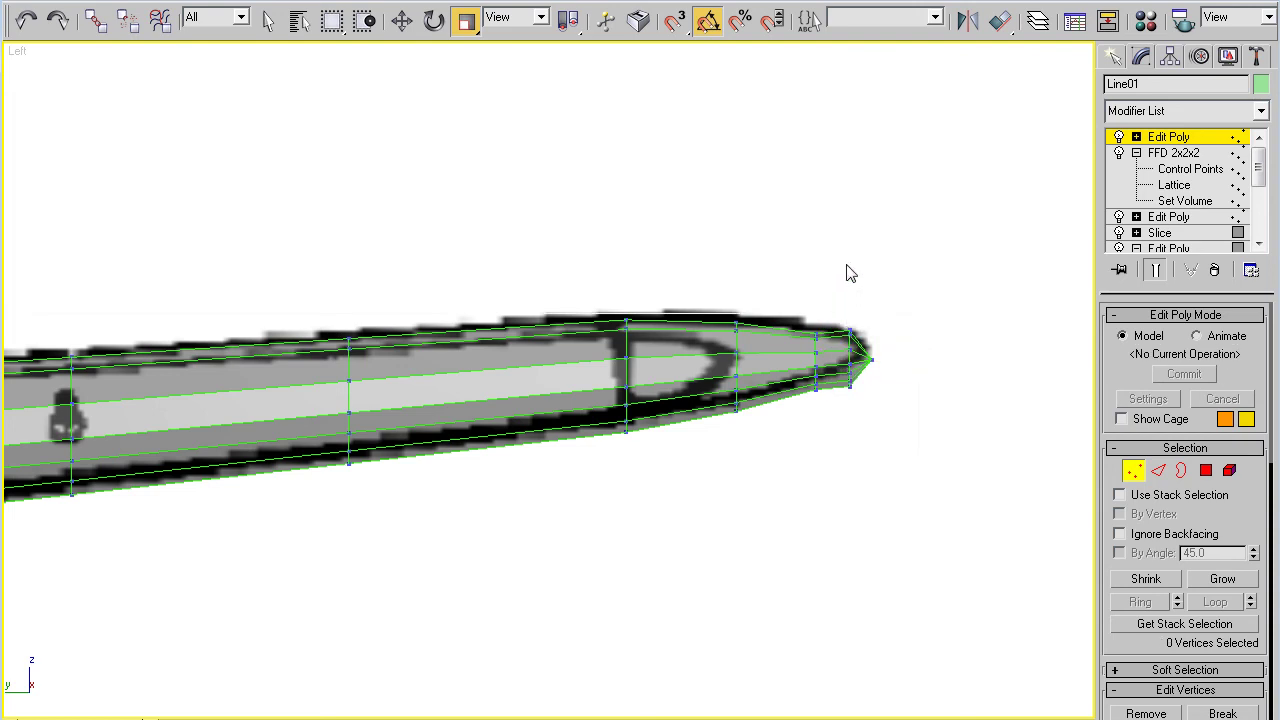
left_click_drag(847, 413, 848, 410)
left_click_drag(851, 247, 849, 304)
middle_click_drag(760, 322, 760, 290)
scroll(759, 290, "down", 2)
key("alt+w")
middle_click(916, 569)
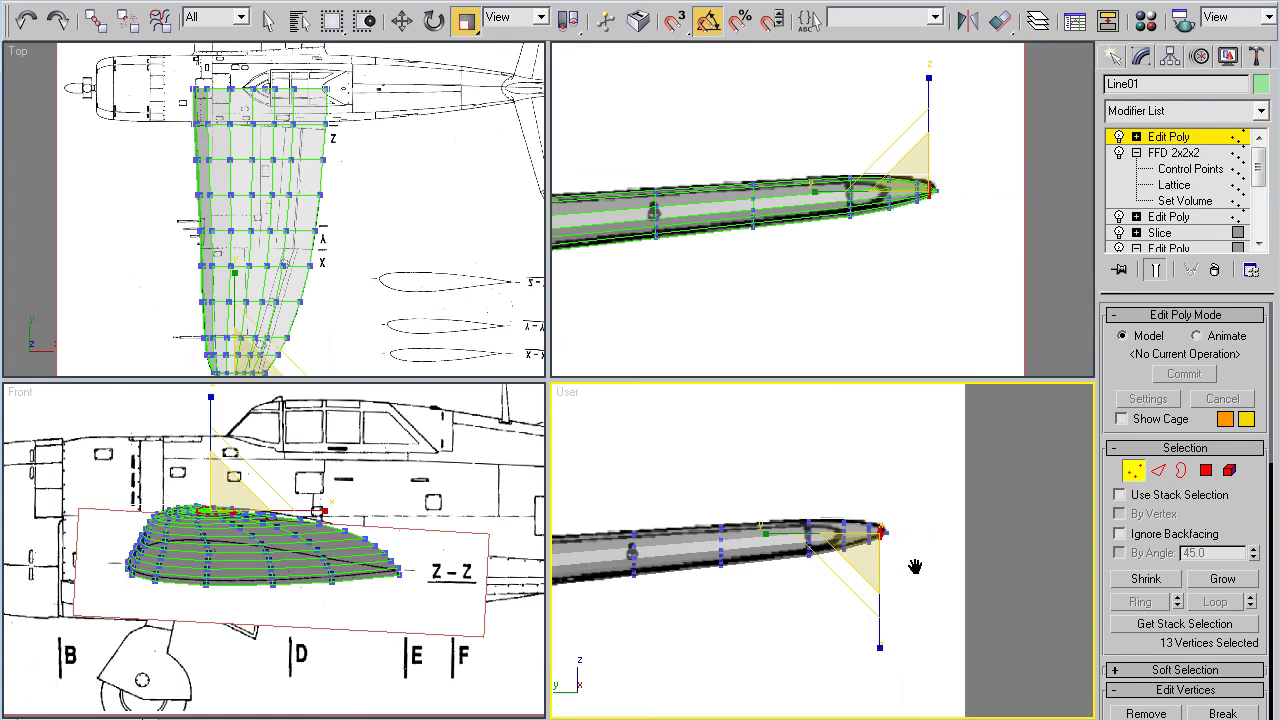